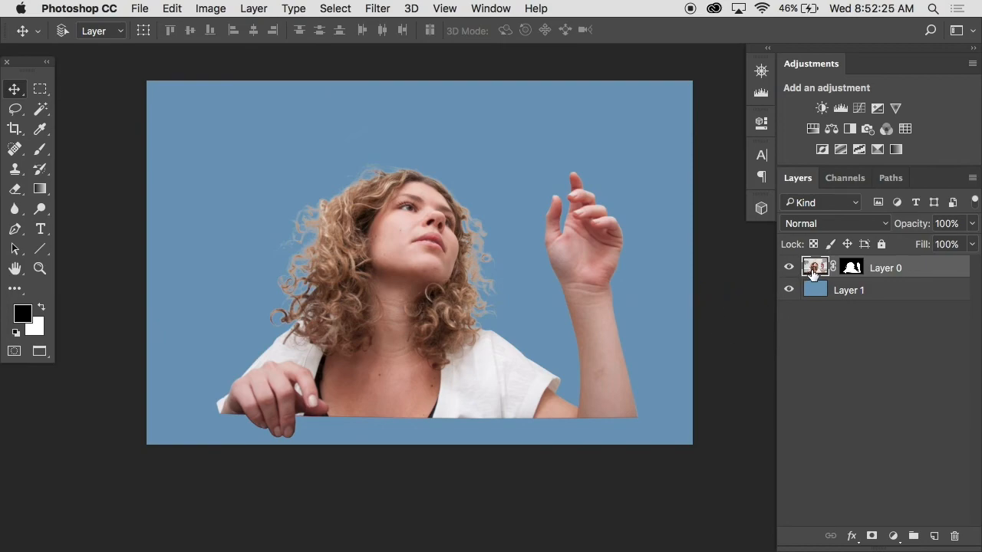
Step: Compare the portrait with and without Layer 0's mask, and inspect the cut-out edges of the curly hair
{"action": "left_click", "coordinate": [849, 270], "text": "shift"}
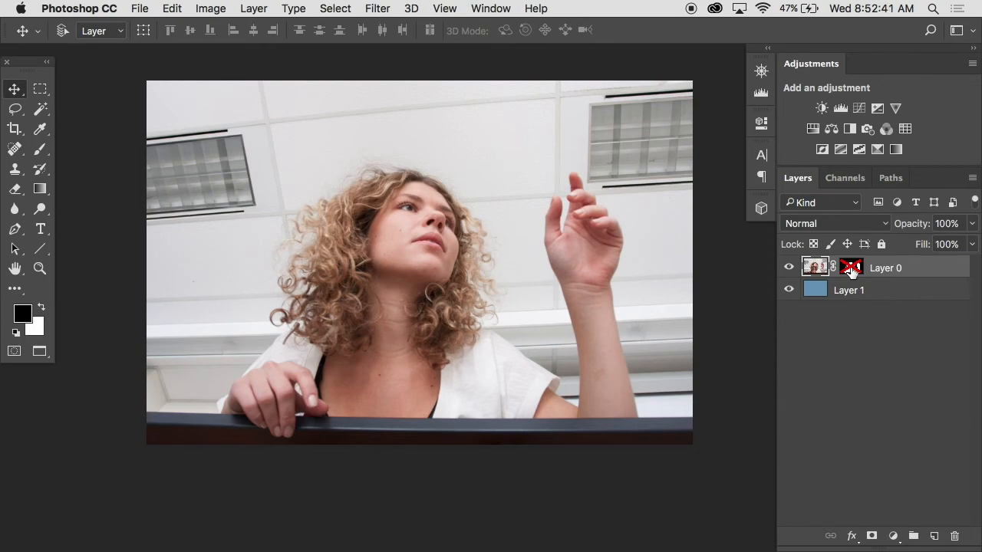
{"action": "left_click", "coordinate": [850, 267], "text": "shift"}
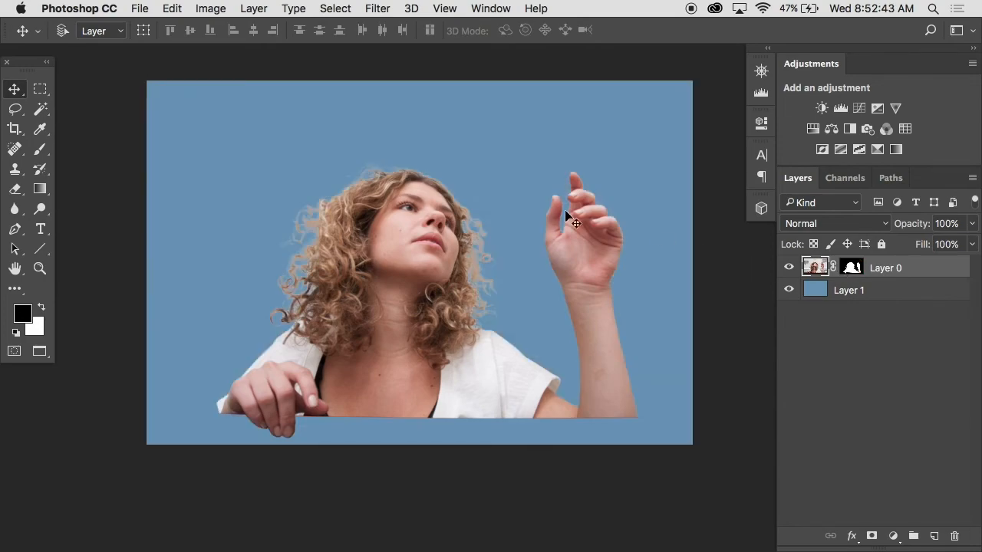
{"action": "left_click", "coordinate": [443, 224], "text": "super"}
{"action": "left_click", "coordinate": [443, 223], "text": "super"}
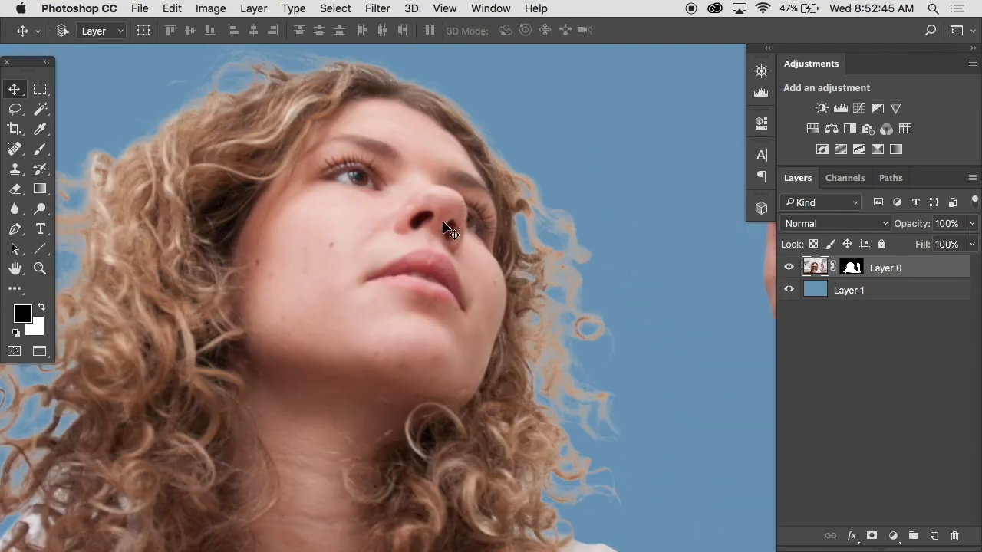
{"action": "scroll", "coordinate": [443, 224], "scroll_direction": "left", "scroll_amount": 6}
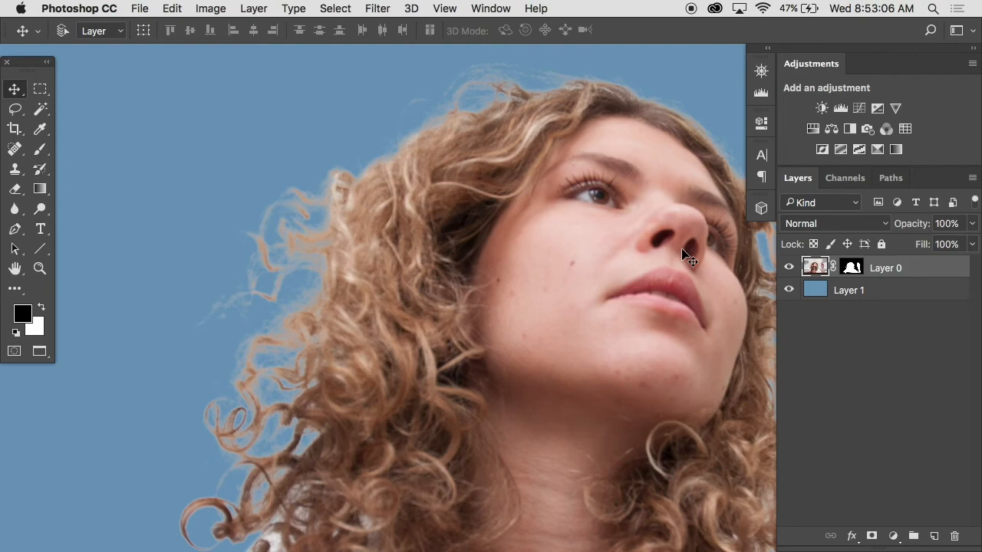
Step: Apply the layer mask permanently to Layer 0
{"action": "right_click", "coordinate": [851, 267]}
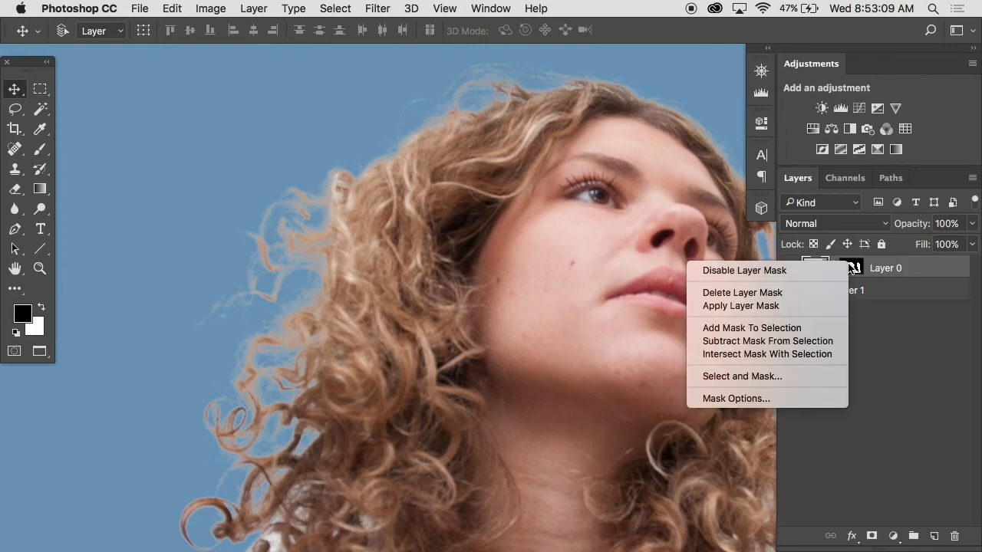
{"action": "left_click", "coordinate": [793, 307]}
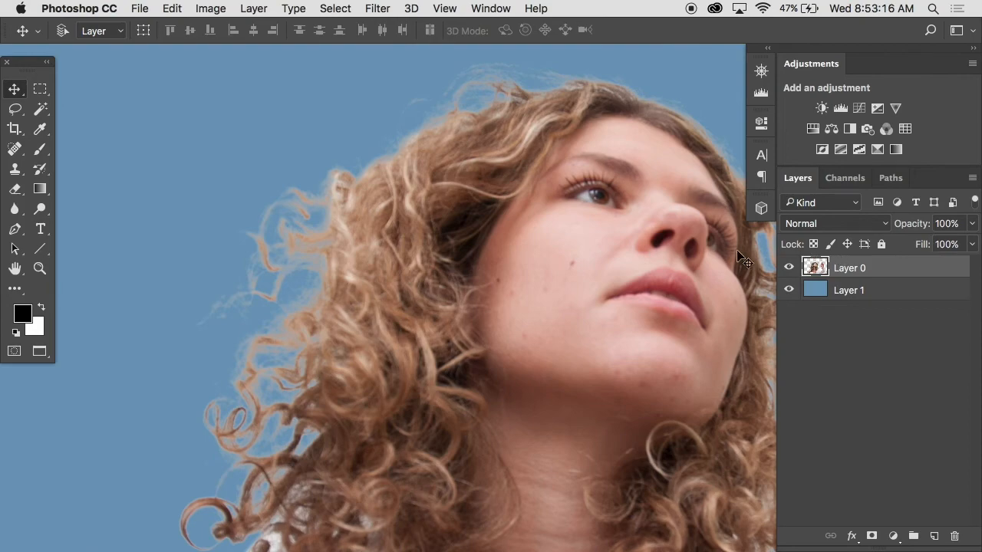
Step: Open the Filter Gallery on Layer 0 and frame the woman's face and hair in the preview at 66.7%
{"action": "key", "text": "super"}
{"action": "key", "text": "super+minus"}
{"action": "scroll", "coordinate": [606, 223], "scroll_direction": "right", "scroll_amount": 3}
{"action": "scroll", "coordinate": [606, 222], "scroll_direction": "down", "scroll_amount": 2}
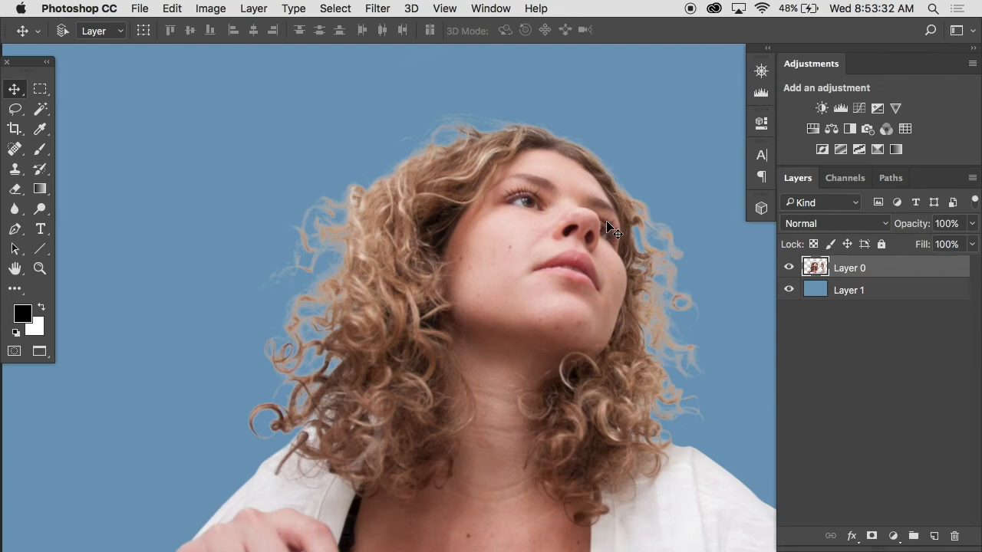
{"action": "left_click", "coordinate": [379, 9]}
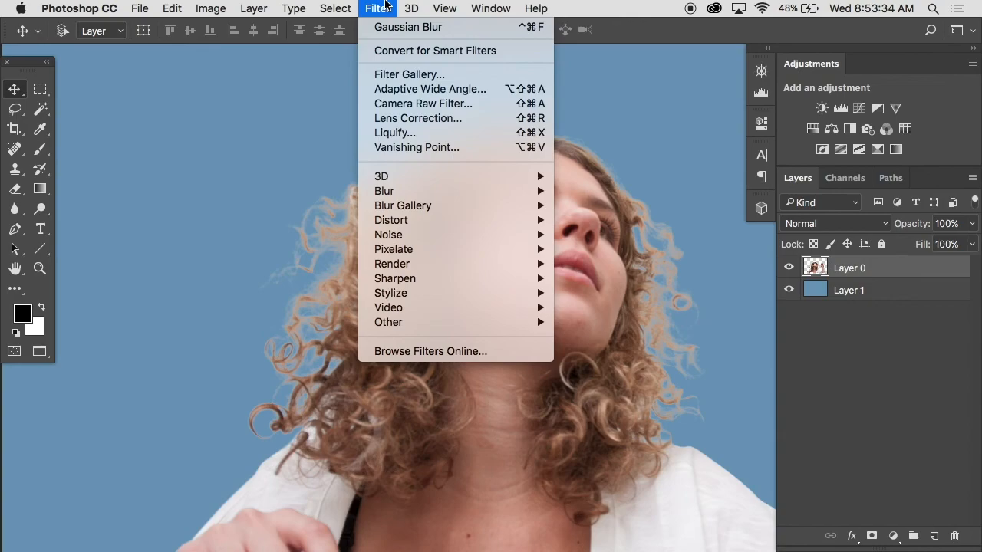
{"action": "left_click", "coordinate": [389, 73]}
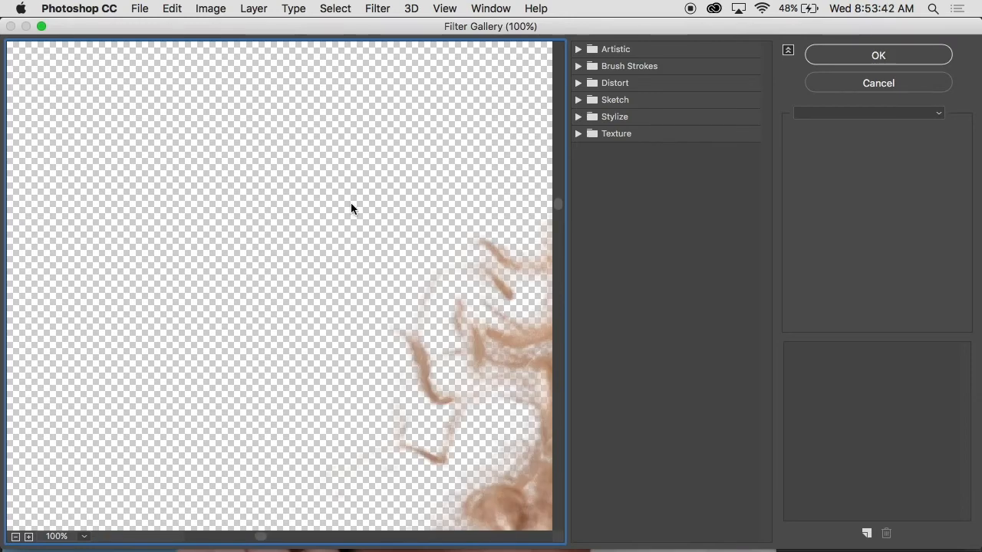
{"action": "scroll", "coordinate": [351, 205], "scroll_direction": "right", "scroll_amount": 3}
{"action": "scroll", "coordinate": [381, 109], "scroll_direction": "up", "scroll_amount": 9}
{"action": "scroll", "coordinate": [382, 109], "scroll_direction": "left", "scroll_amount": 2}
{"action": "scroll", "coordinate": [382, 109], "scroll_direction": "down", "scroll_amount": 7}
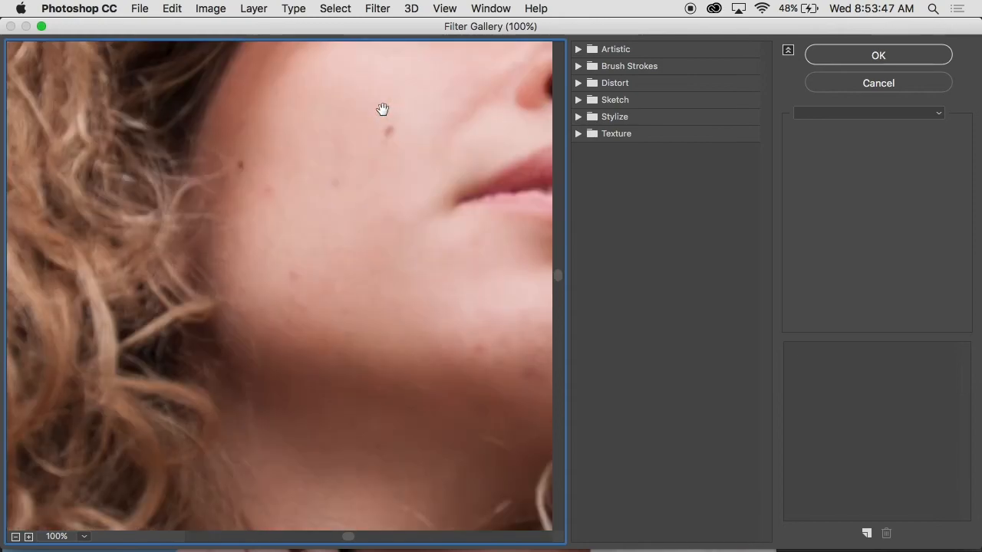
{"action": "scroll", "coordinate": [382, 109], "scroll_direction": "up", "scroll_amount": 7}
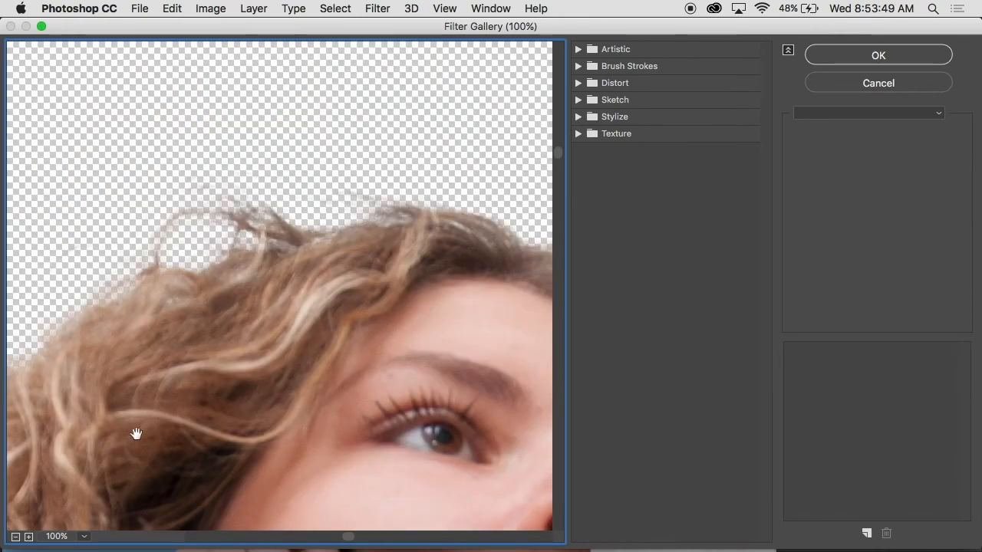
{"action": "left_click", "coordinate": [15, 536]}
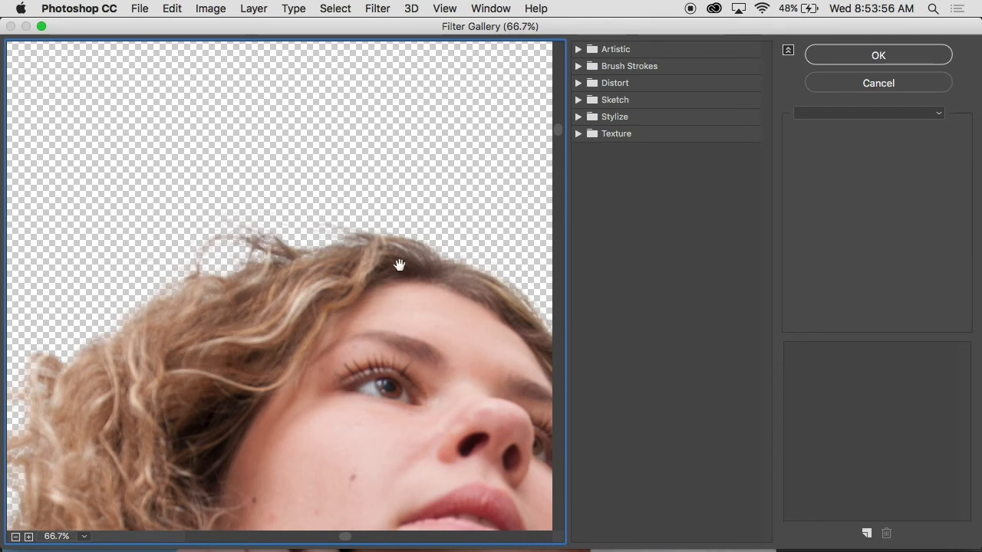
Step: Try the artistic Colored Pencil effect with Paper Brightness 50, Stroke Pressure 11 and Pencil Width 7
{"action": "left_click", "coordinate": [578, 49]}
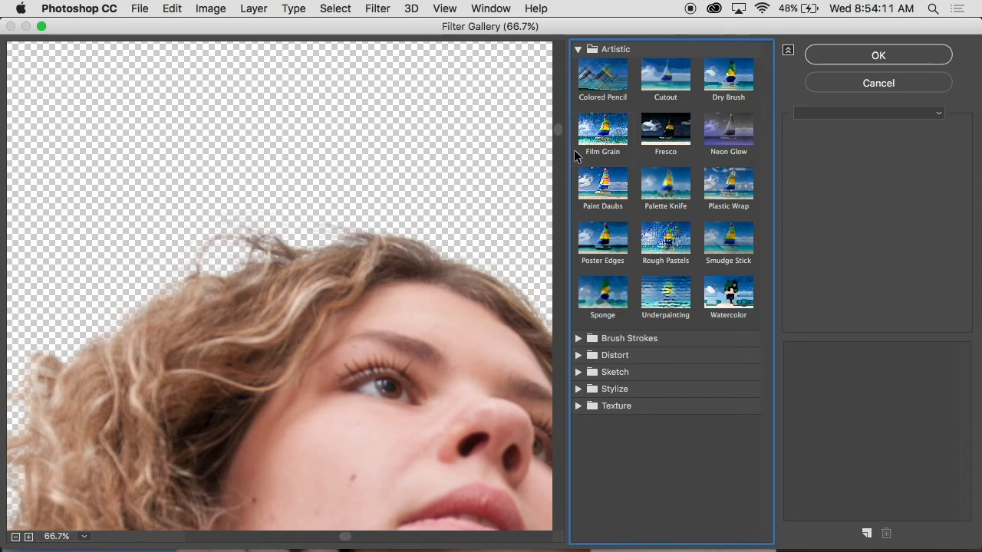
{"action": "left_click", "coordinate": [623, 76]}
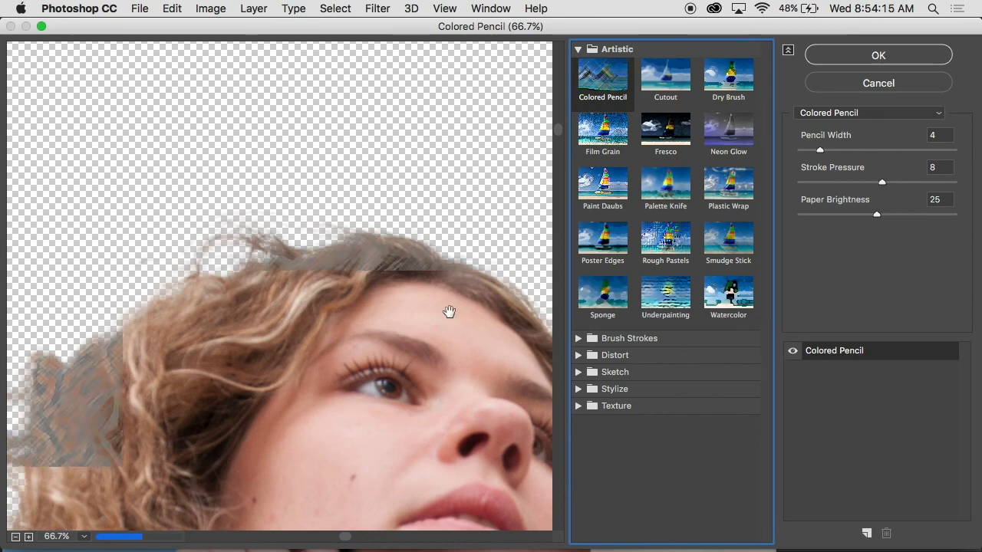
{"action": "left_click_drag", "start_coordinate": [448, 311], "coordinate": [397, 181]}
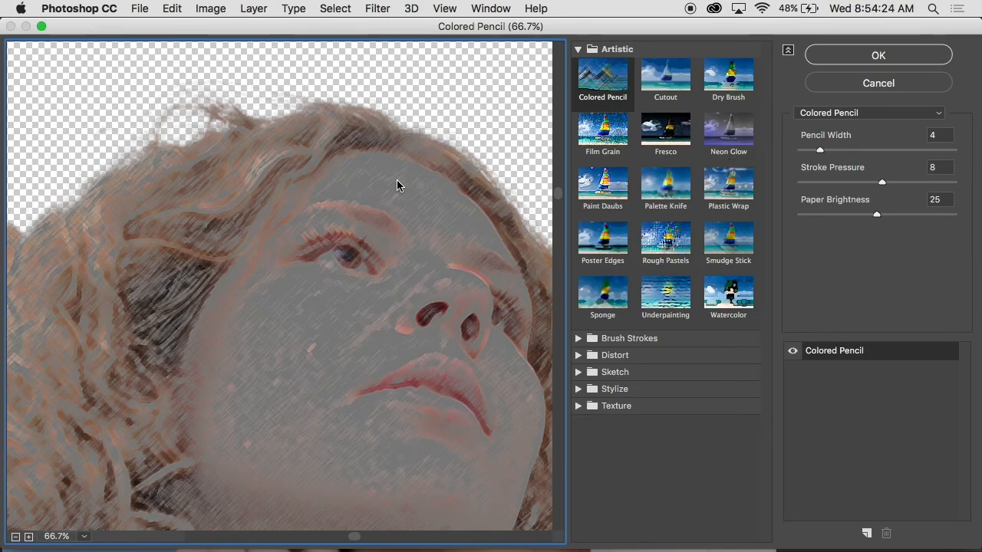
{"action": "left_click_drag", "start_coordinate": [877, 214], "coordinate": [964, 221]}
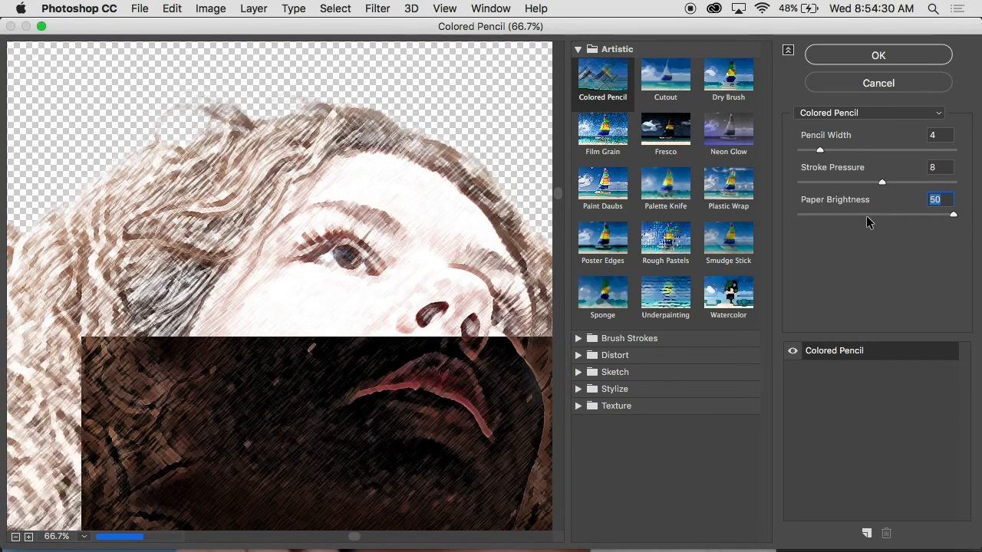
{"action": "left_click", "coordinate": [907, 182]}
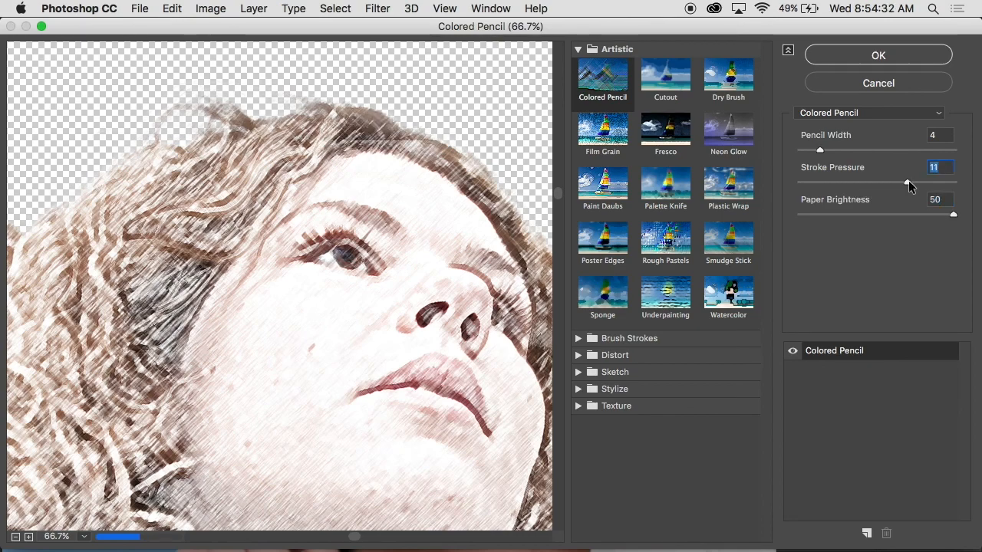
{"action": "left_click", "coordinate": [841, 149]}
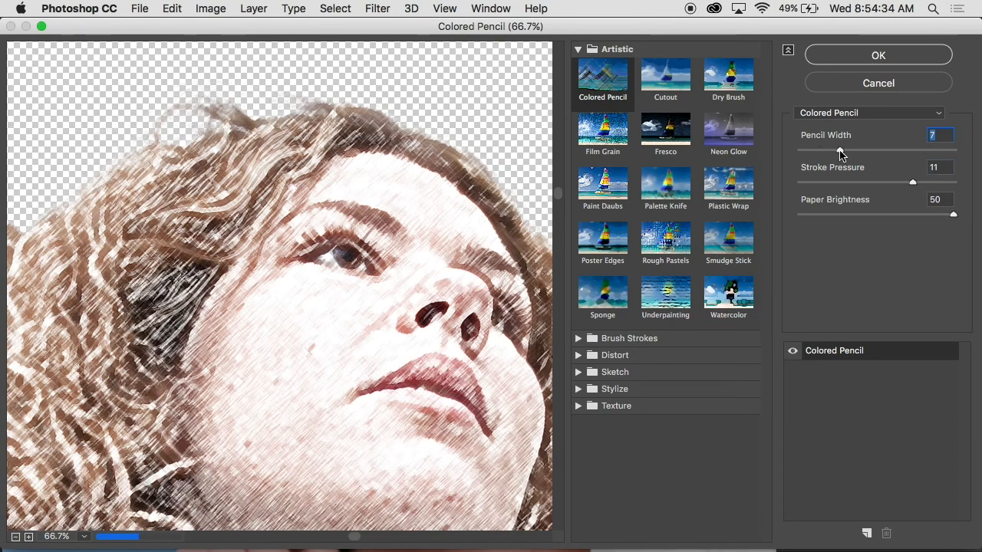
{"action": "left_click", "coordinate": [891, 150]}
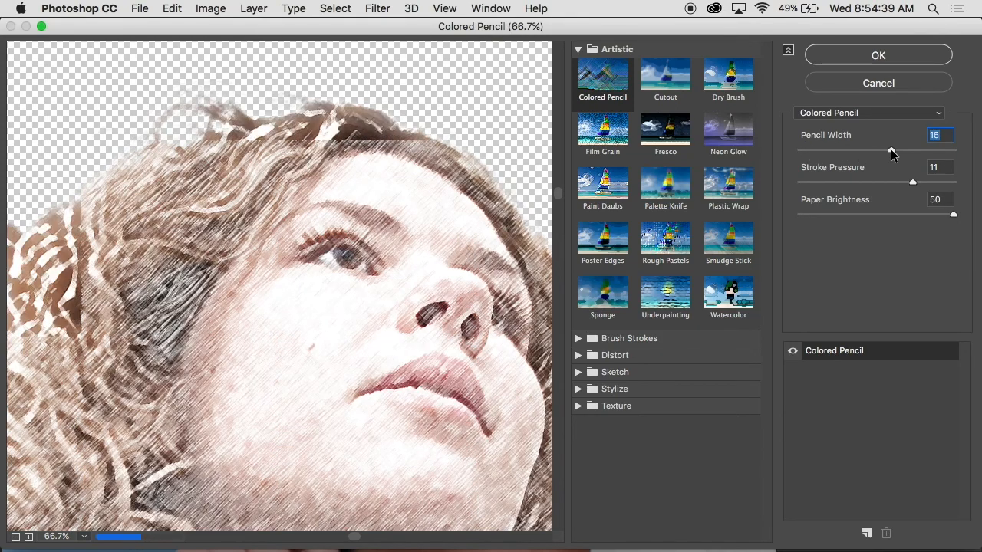
{"action": "left_click", "coordinate": [839, 150]}
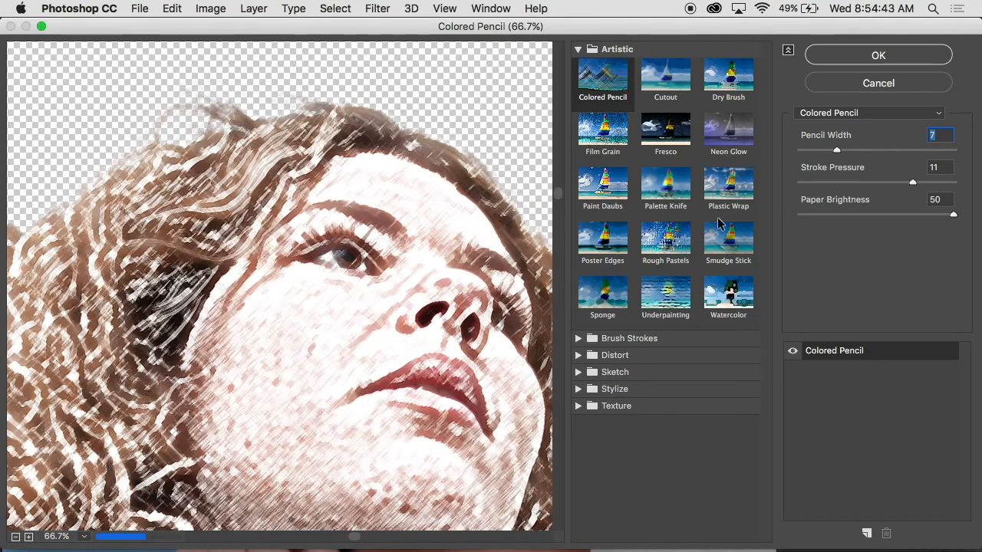
Step: Try the Rough Pastels, Smudge Stick and Watercolor effects in turn, setting the Watercolor's Shadow Intensity to 5
{"action": "left_click", "coordinate": [675, 234]}
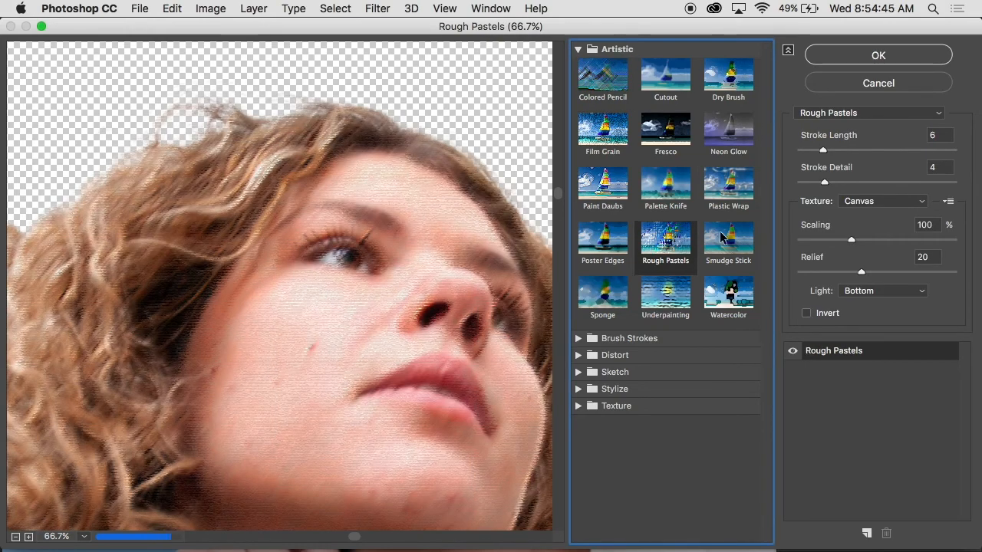
{"action": "left_click", "coordinate": [719, 242]}
{"action": "left_click", "coordinate": [723, 284]}
{"action": "left_click", "coordinate": [877, 182]}
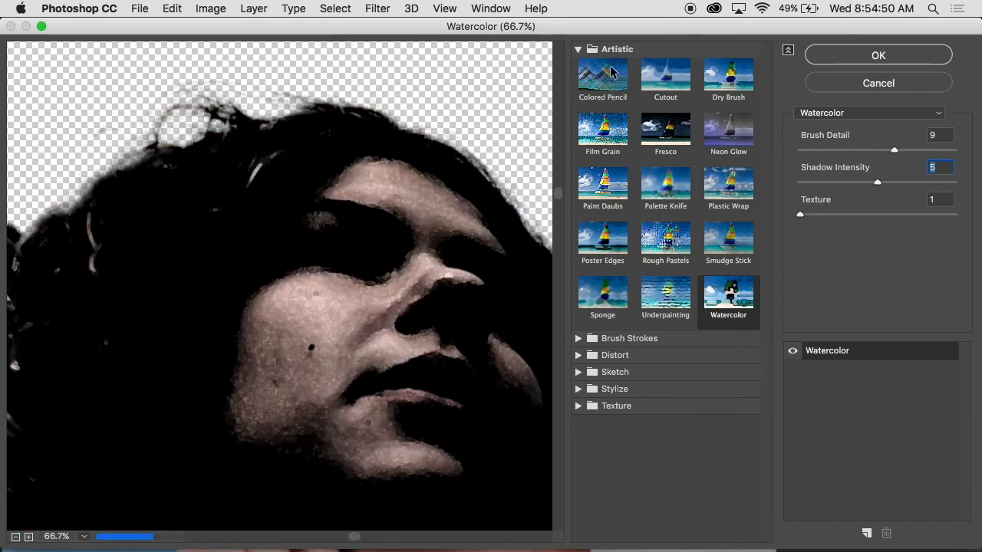
Step: Try the Crosshatch, Spatter, Sumi-e and Dark Strokes effects from the Brush Strokes group on the portrait
{"action": "left_click", "coordinate": [578, 49]}
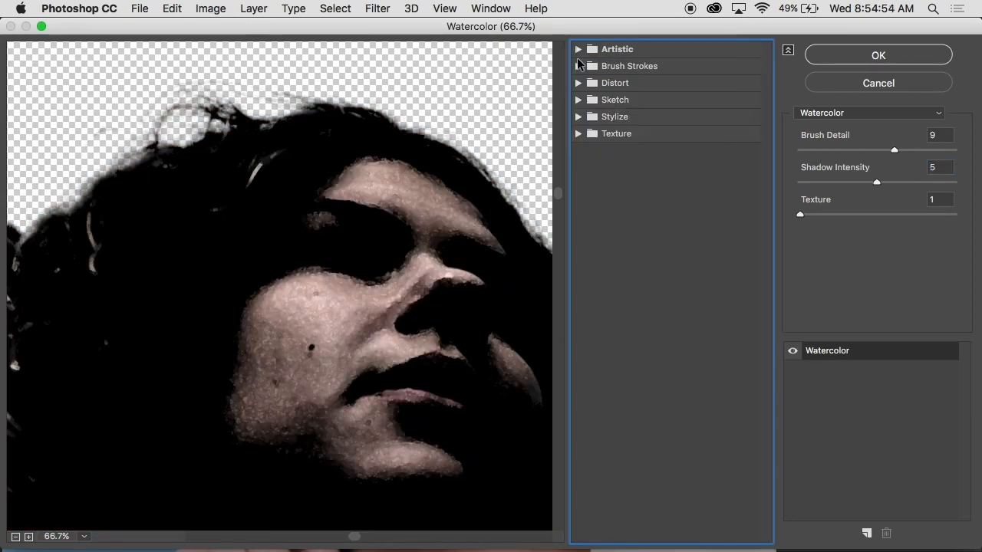
{"action": "left_click", "coordinate": [579, 67]}
{"action": "left_click", "coordinate": [721, 105]}
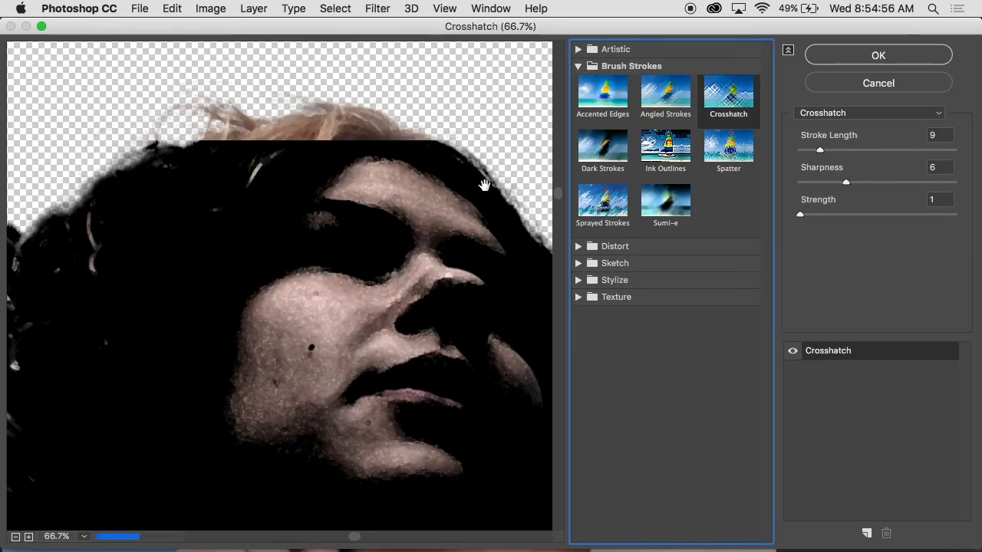
{"action": "left_click", "coordinate": [720, 152]}
{"action": "left_click", "coordinate": [663, 203]}
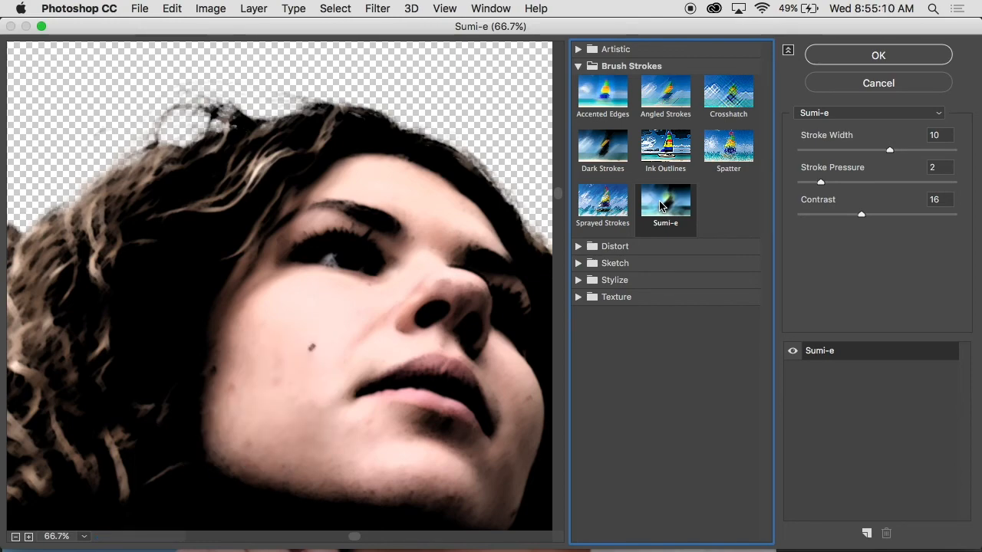
{"action": "left_click", "coordinate": [602, 146]}
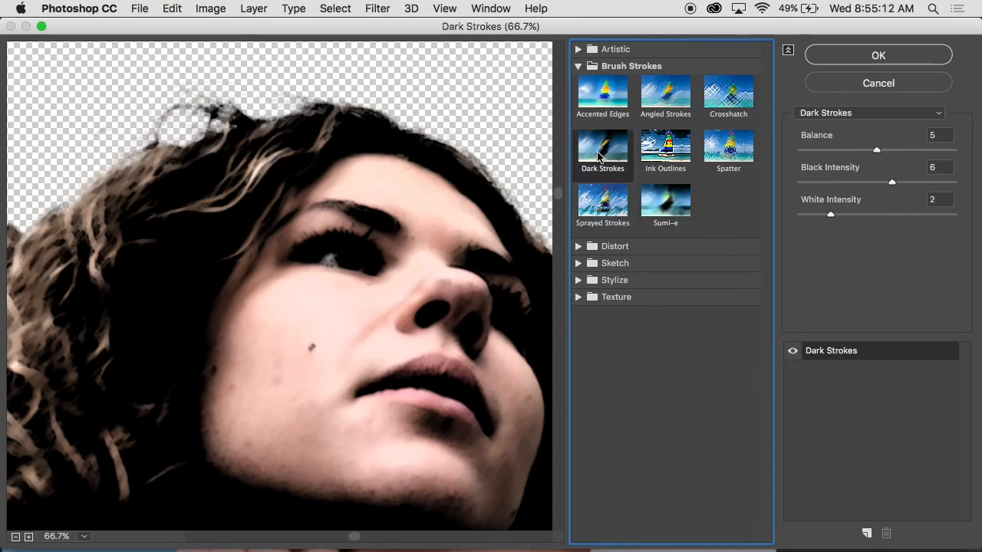
Step: Try the Glass distortion effect on the portrait with its Frosted texture scaled to 185%
{"action": "left_click", "coordinate": [579, 66]}
{"action": "left_click", "coordinate": [578, 83]}
{"action": "left_click", "coordinate": [665, 109]}
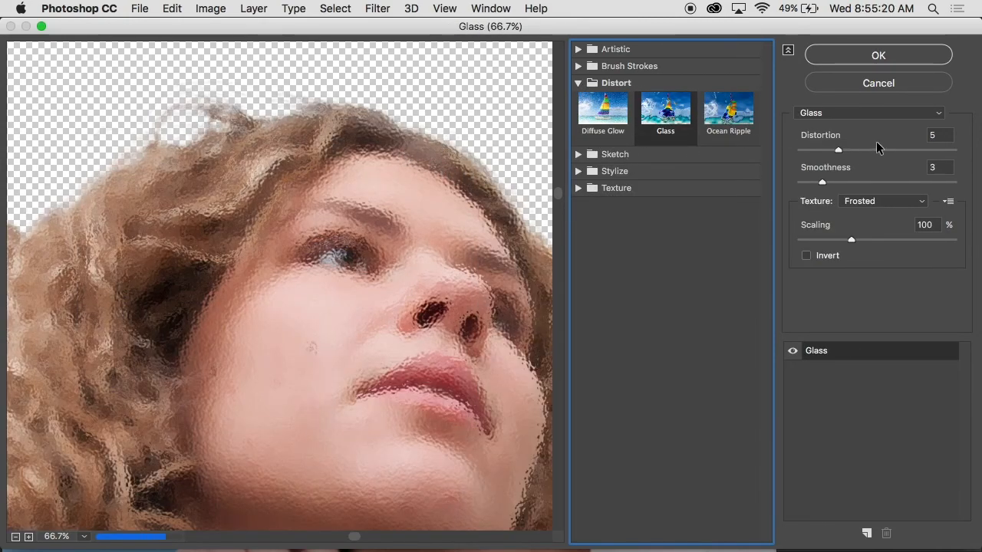
{"action": "left_click_drag", "start_coordinate": [851, 239], "coordinate": [938, 241]}
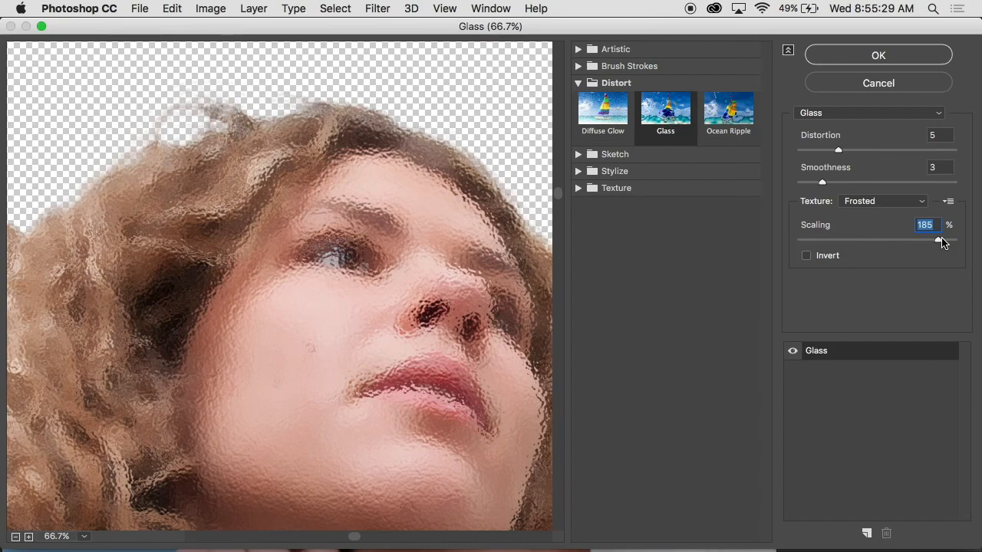
Step: Try the Ocean Ripple effect with Ripple Magnitude 16 and Ripple Size 13
{"action": "left_click", "coordinate": [736, 115]}
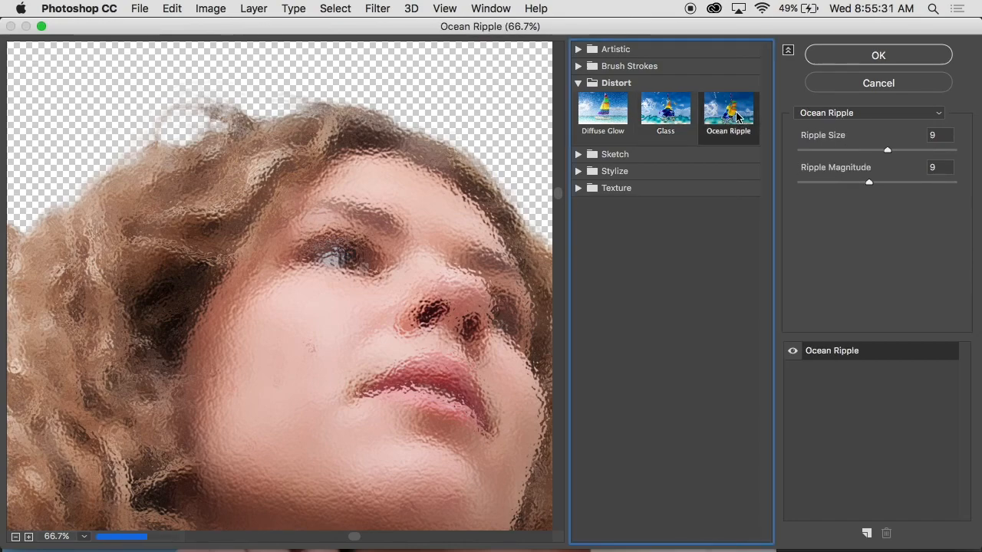
{"action": "left_click", "coordinate": [920, 182]}
{"action": "left_click", "coordinate": [930, 150]}
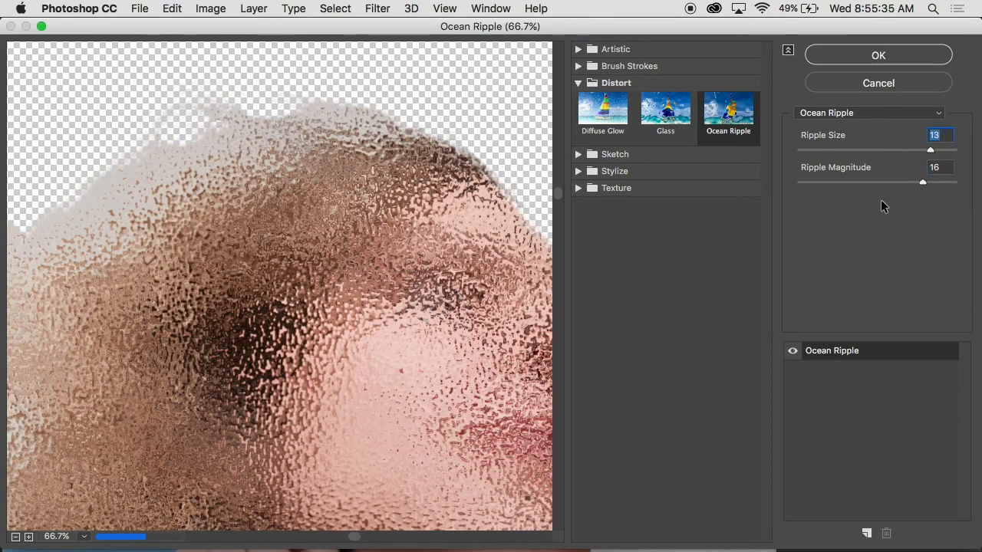
Step: Try the Charcoal sketch effect and examine it across the face and hair
{"action": "left_click", "coordinate": [580, 154]}
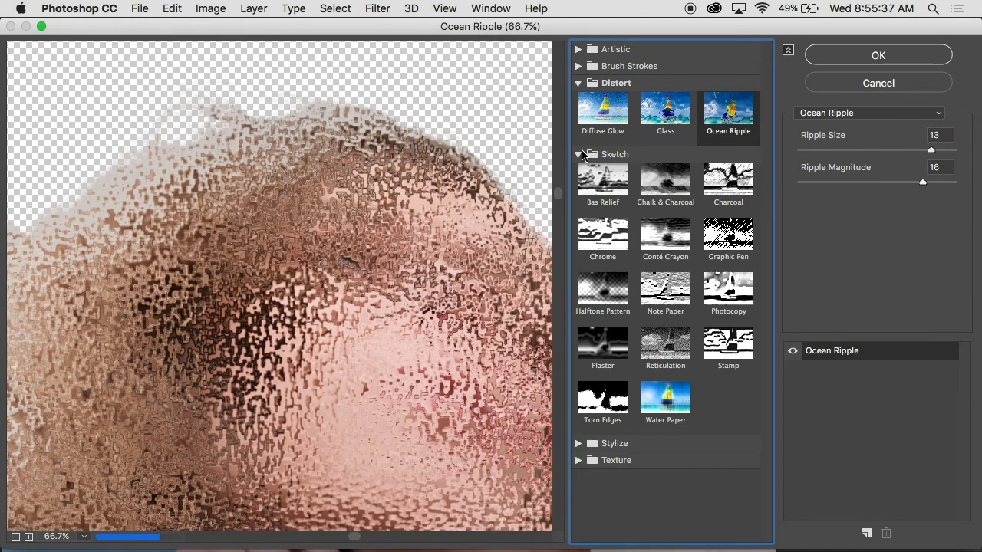
{"action": "left_click", "coordinate": [742, 196]}
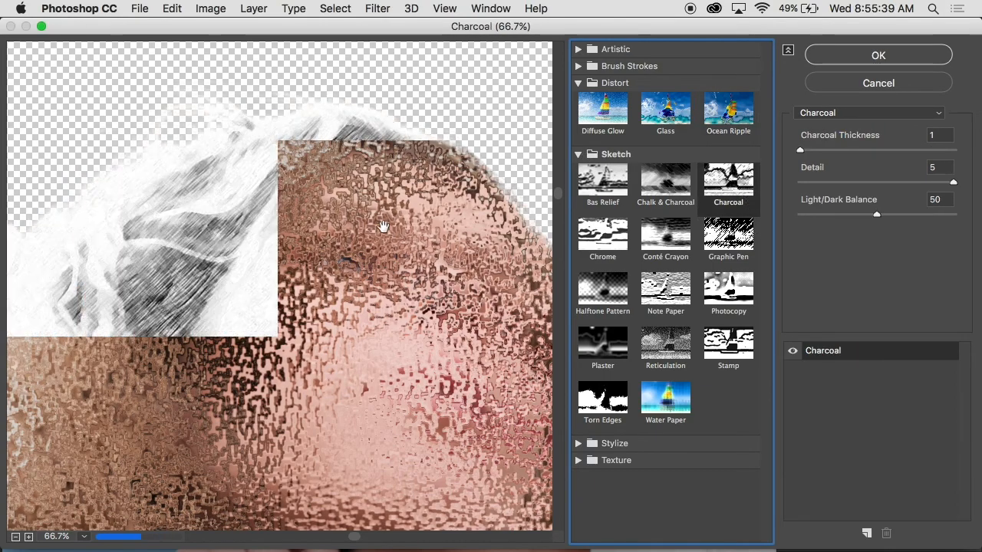
{"action": "scroll", "coordinate": [362, 218], "scroll_direction": "down", "scroll_amount": 8}
{"action": "scroll", "coordinate": [362, 218], "scroll_direction": "up", "scroll_amount": 10}
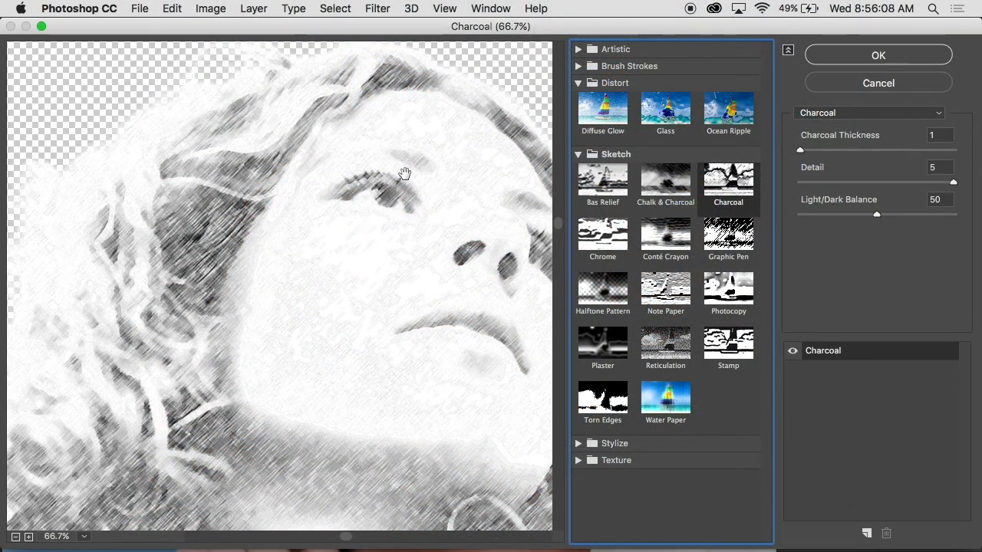
Step: Preview the Diffuse Glow effect on the portrait and expand the Sketch and Artistic effect groups
{"action": "left_click", "coordinate": [580, 155]}
{"action": "left_click", "coordinate": [583, 108]}
{"action": "left_click", "coordinate": [579, 187]}
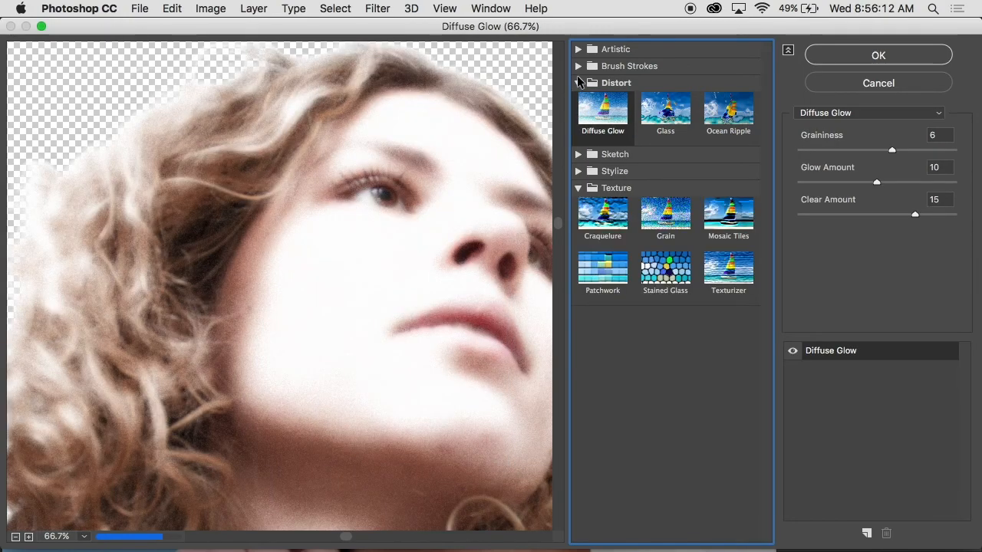
{"action": "left_click", "coordinate": [579, 83]}
{"action": "left_click", "coordinate": [579, 115]}
{"action": "left_click", "coordinate": [578, 100]}
{"action": "left_click", "coordinate": [578, 49]}
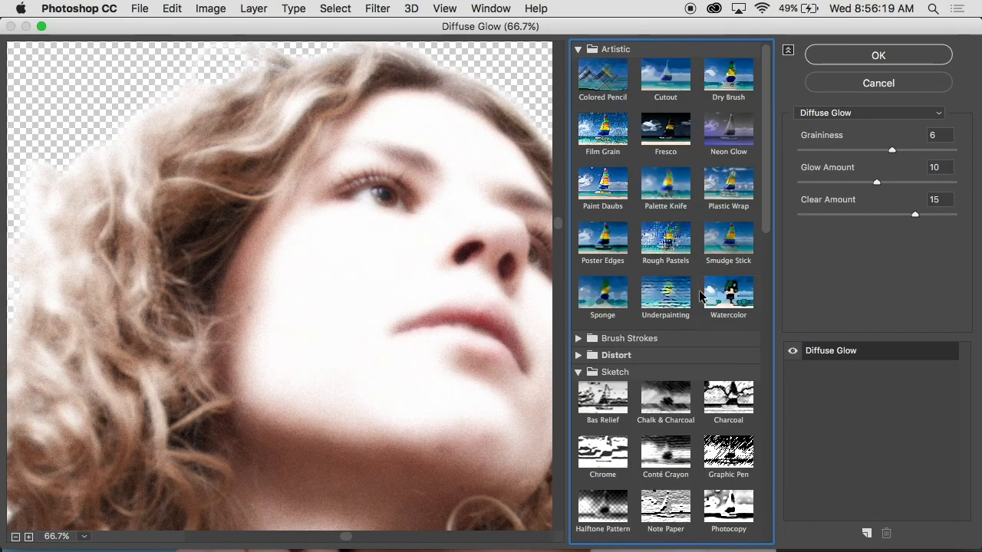
Step: Try the Film Grain effect on the portrait with Grain 4, Highlight Area 0 and Intensity 4
{"action": "left_click", "coordinate": [602, 129]}
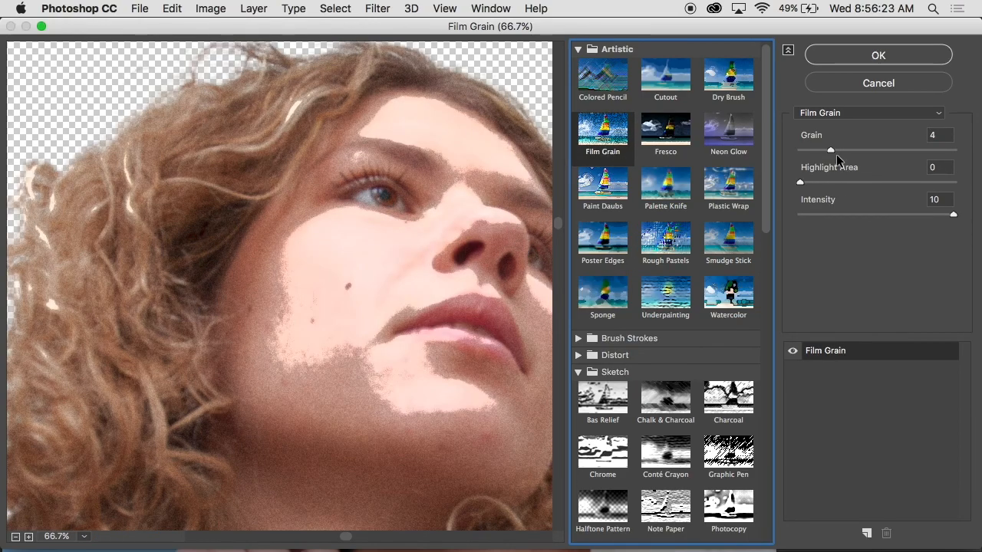
{"action": "left_click_drag", "start_coordinate": [833, 151], "coordinate": [849, 150]}
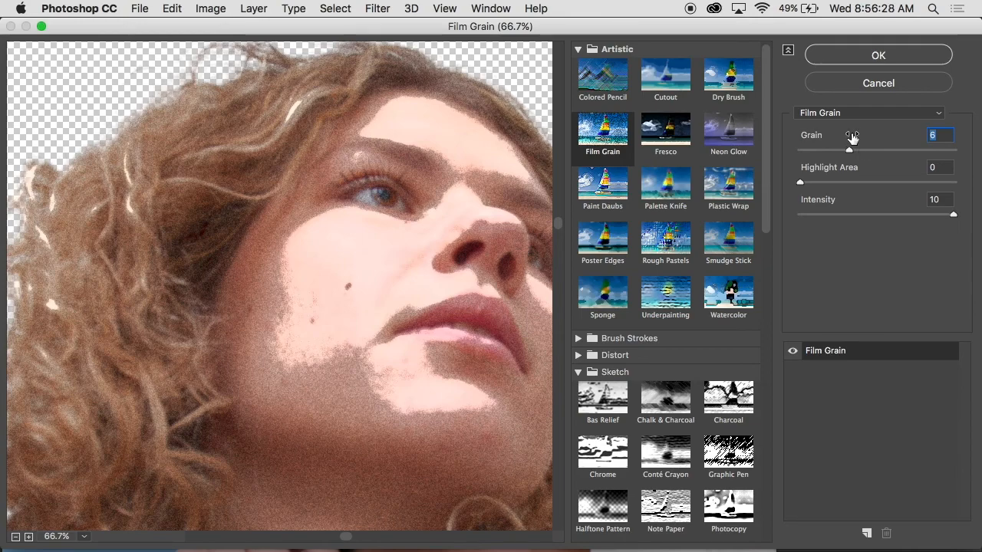
{"action": "left_click", "coordinate": [851, 111]}
{"action": "left_click", "coordinate": [791, 114]}
{"action": "left_click", "coordinate": [862, 212]}
{"action": "left_click_drag", "start_coordinate": [860, 183], "coordinate": [793, 179]}
{"action": "mouse_move", "coordinate": [846, 149]}
{"action": "left_mouse_down"}
{"action": "mouse_move", "coordinate": [895, 149]}
{"action": "mouse_move", "coordinate": [830, 150]}
{"action": "left_mouse_up"}
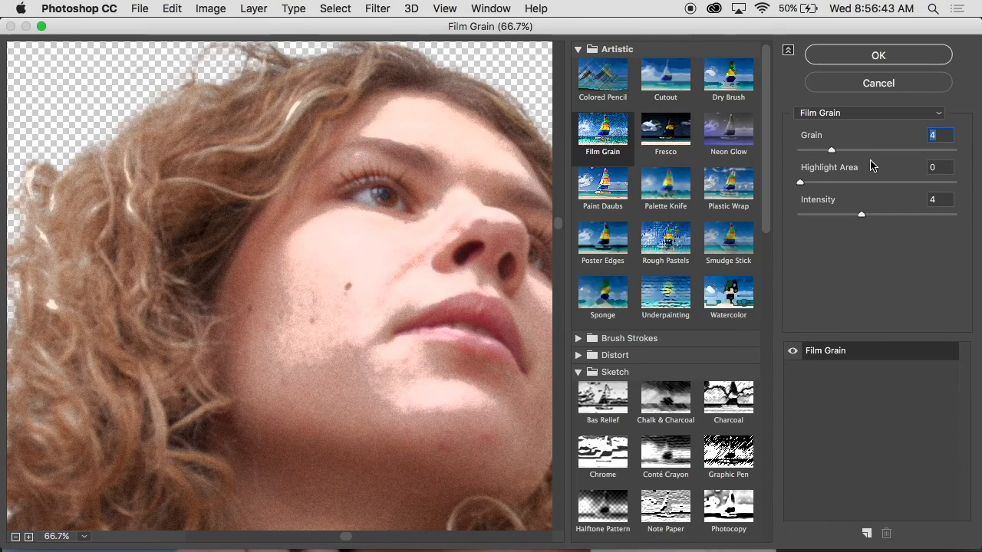
Step: Try stacking Dry Brush and Charcoal effect layers above Film Grain, and discard the Filter Gallery effects
{"action": "left_click", "coordinate": [865, 532]}
{"action": "left_click", "coordinate": [606, 195]}
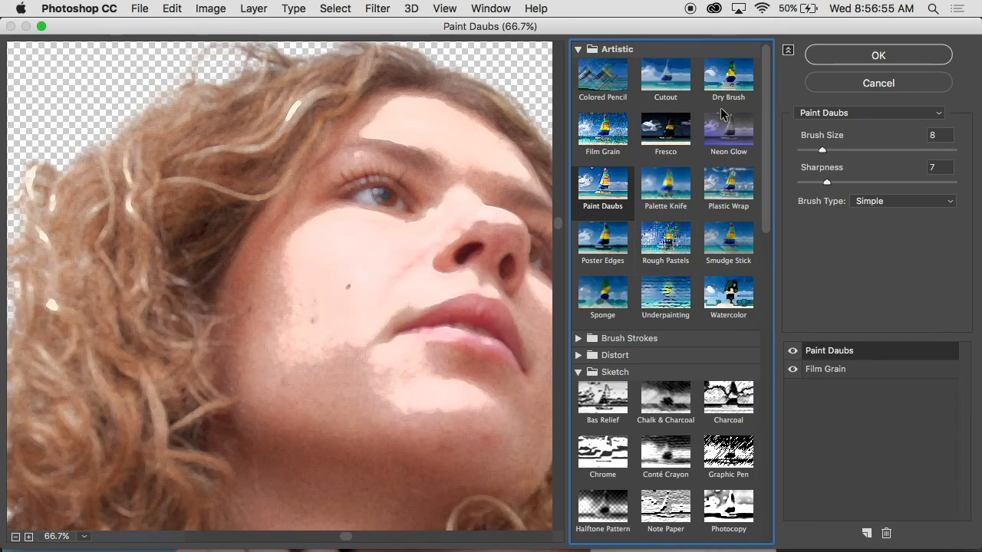
{"action": "left_click", "coordinate": [725, 113]}
{"action": "scroll", "coordinate": [707, 241], "scroll_direction": "down", "scroll_amount": 5}
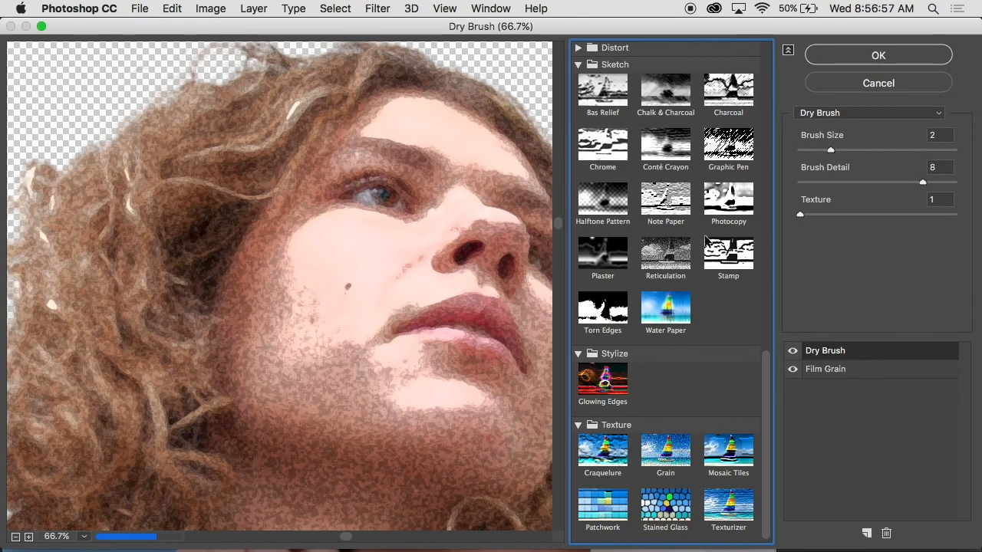
{"action": "left_click", "coordinate": [866, 531]}
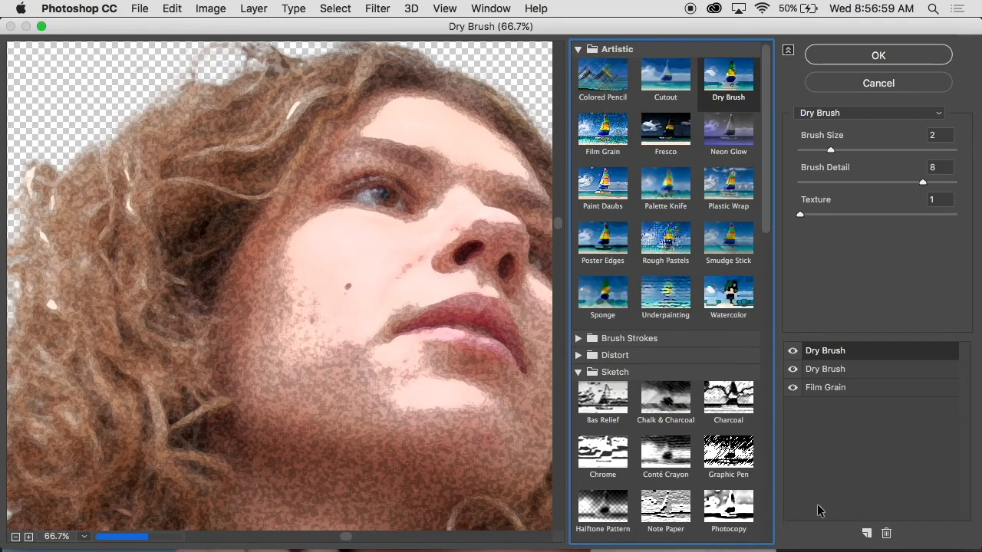
{"action": "left_click", "coordinate": [710, 401]}
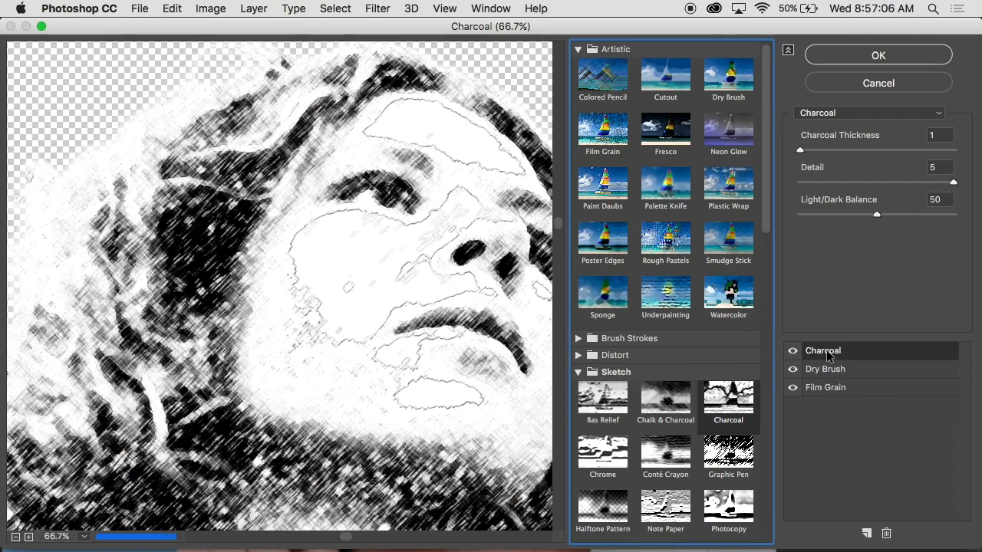
{"action": "left_click", "coordinate": [871, 82]}
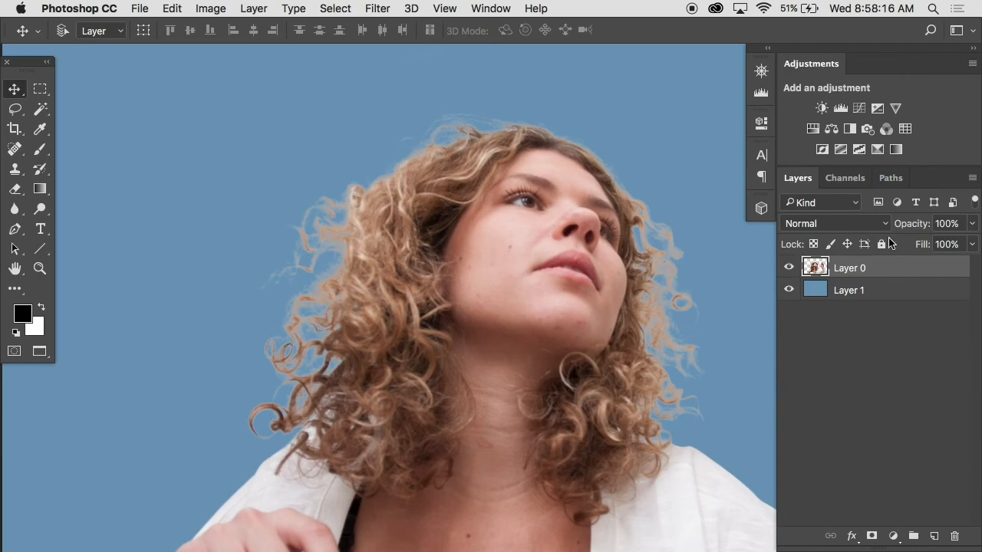
Step: Duplicate Layer 0 into the Oculus.psd document under the name "person"
{"action": "left_click", "coordinate": [971, 180]}
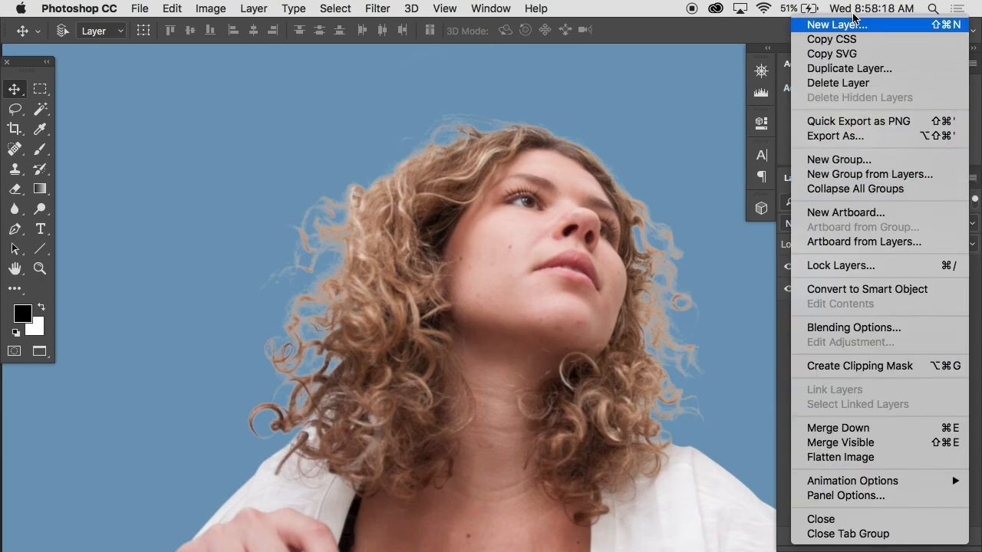
{"action": "left_click", "coordinate": [859, 68]}
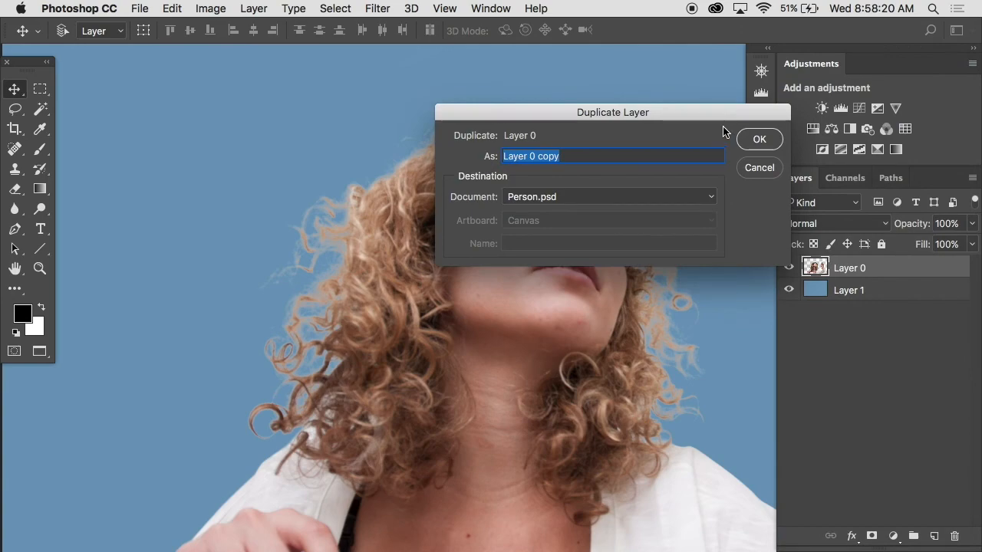
{"action": "type", "text": "person"}
{"action": "left_click", "coordinate": [692, 196]}
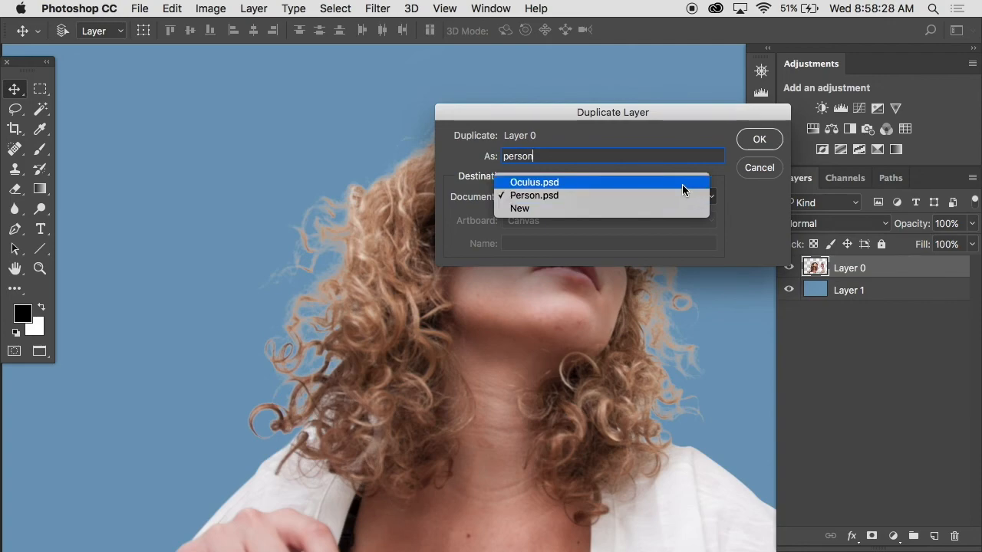
{"action": "left_click", "coordinate": [682, 185]}
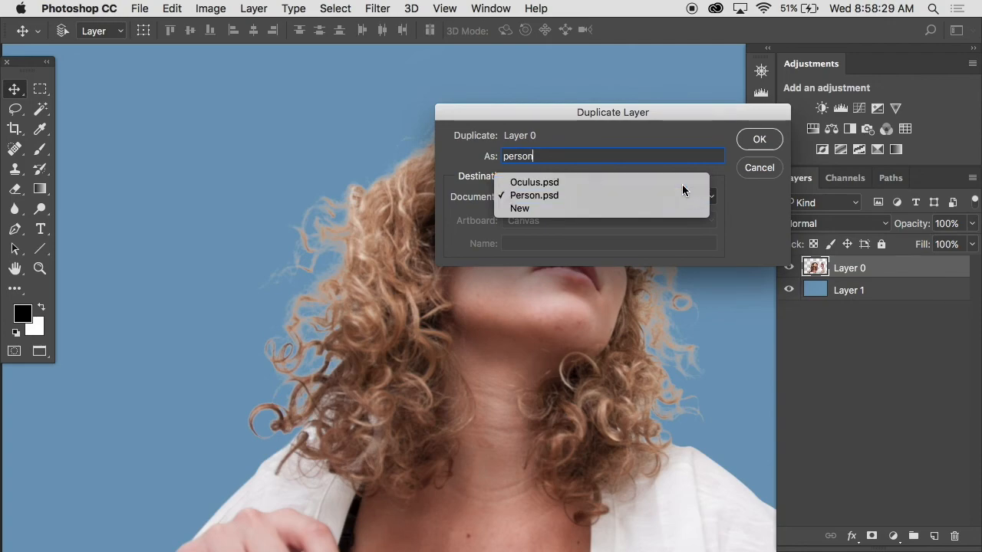
{"action": "left_click", "coordinate": [757, 140]}
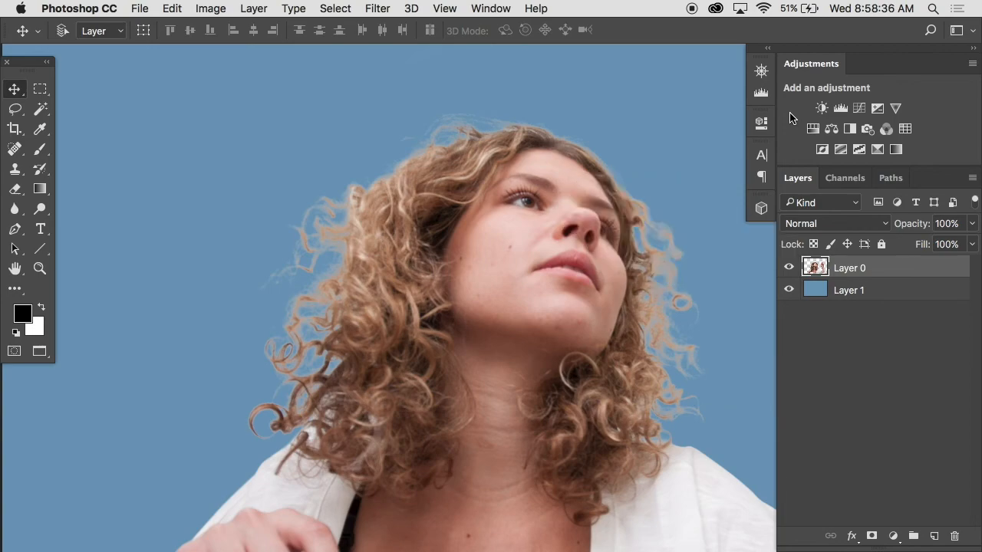
Step: Switch to Oculus.psd and move the person layer so the portrait's face sits over the ceiling painting
{"action": "left_click", "coordinate": [494, 8]}
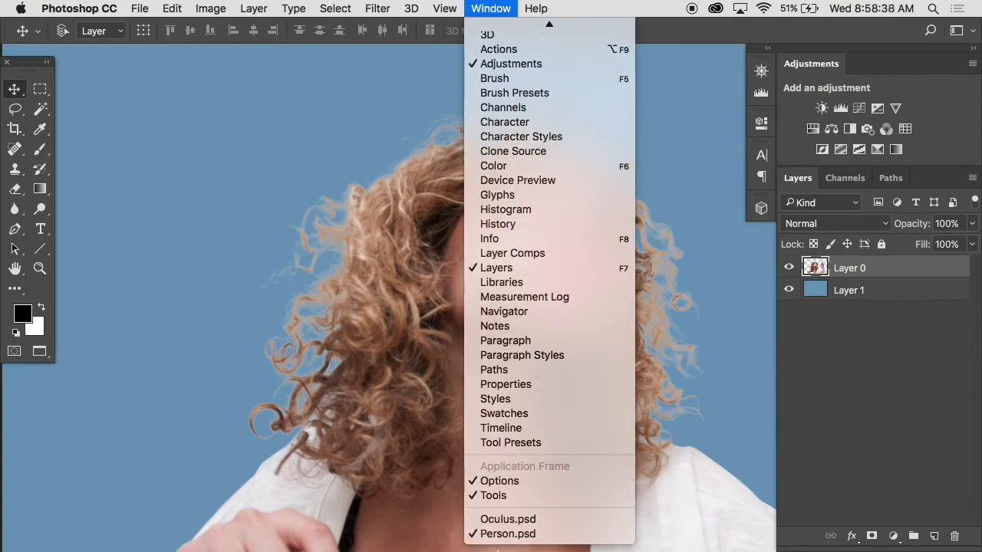
{"action": "left_click", "coordinate": [506, 520]}
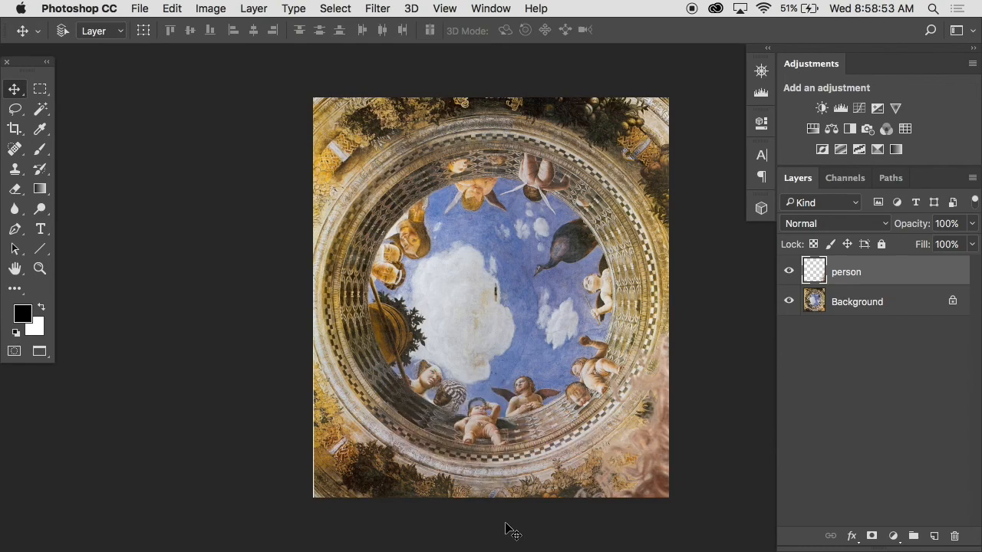
{"action": "left_click_drag", "start_coordinate": [650, 465], "coordinate": [341, 264]}
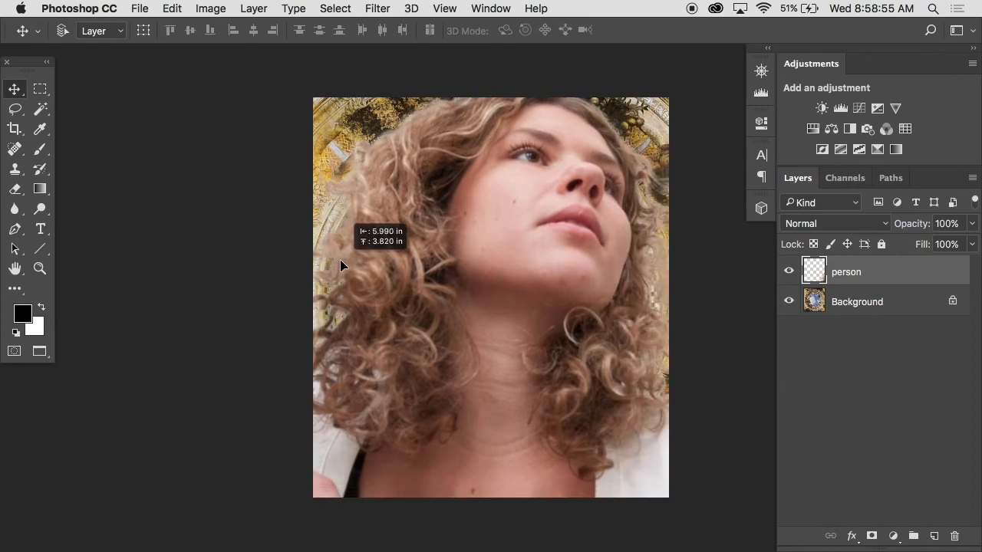
{"action": "mouse_move", "coordinate": [512, 283]}
{"action": "left_mouse_down"}
{"action": "mouse_move", "coordinate": [475, 201]}
{"action": "mouse_move", "coordinate": [503, 230]}
{"action": "mouse_move", "coordinate": [504, 271]}
{"action": "left_mouse_up"}
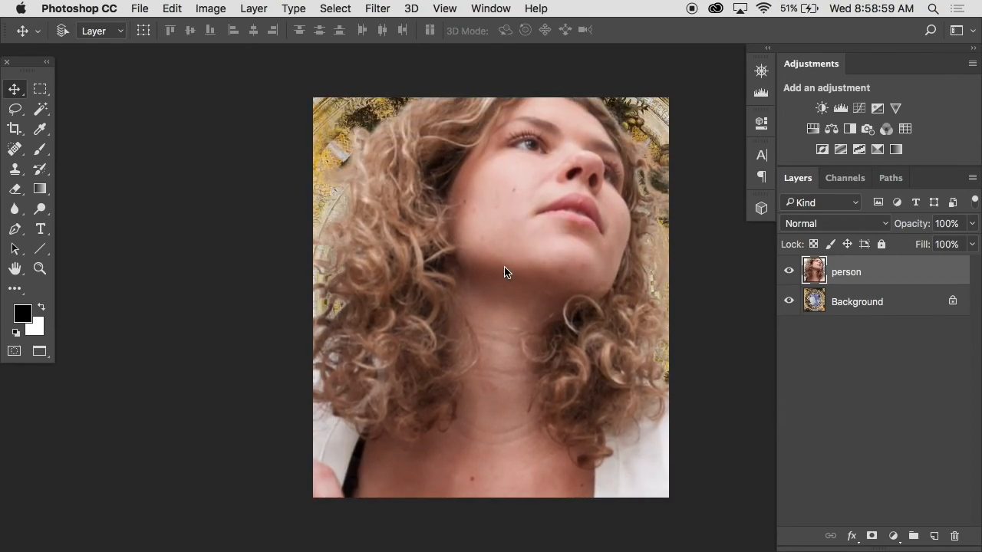
Step: Start a free transform on the person layer and locate its bounding-box corner beyond the canvas
{"action": "key", "text": "super+t"}
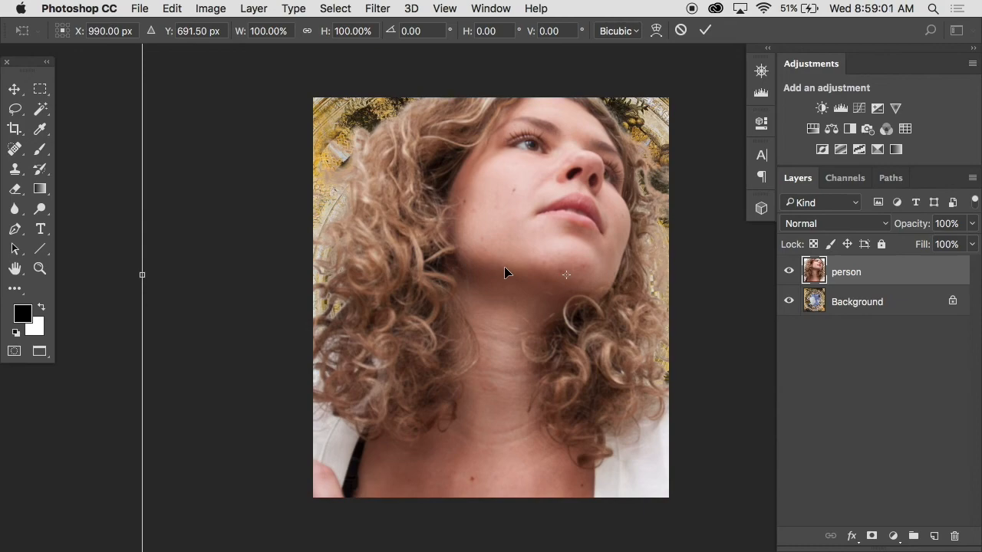
{"action": "scroll", "coordinate": [504, 272], "scroll_direction": "right", "scroll_amount": 5}
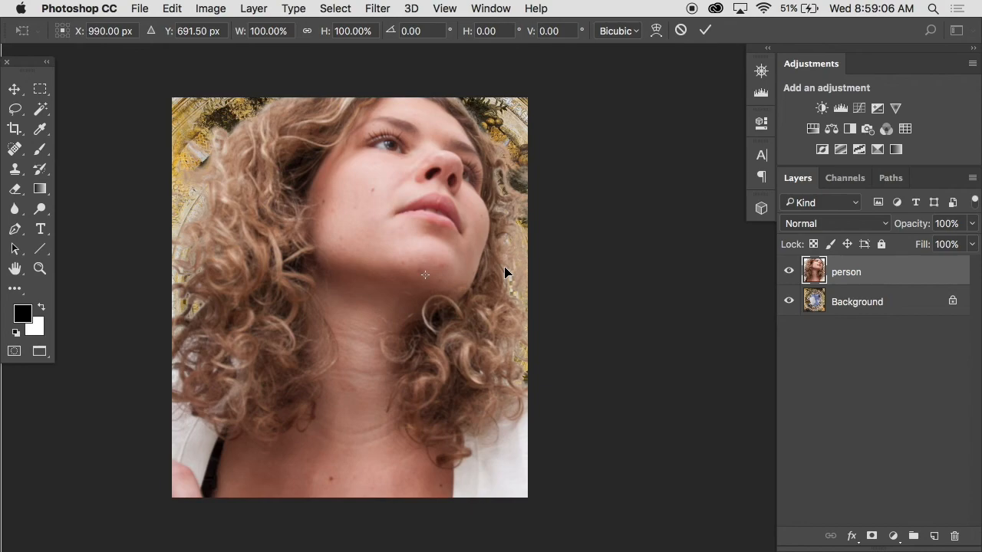
{"action": "scroll", "coordinate": [504, 272], "scroll_direction": "down", "scroll_amount": 10}
{"action": "scroll", "coordinate": [504, 272], "scroll_direction": "left", "scroll_amount": 8}
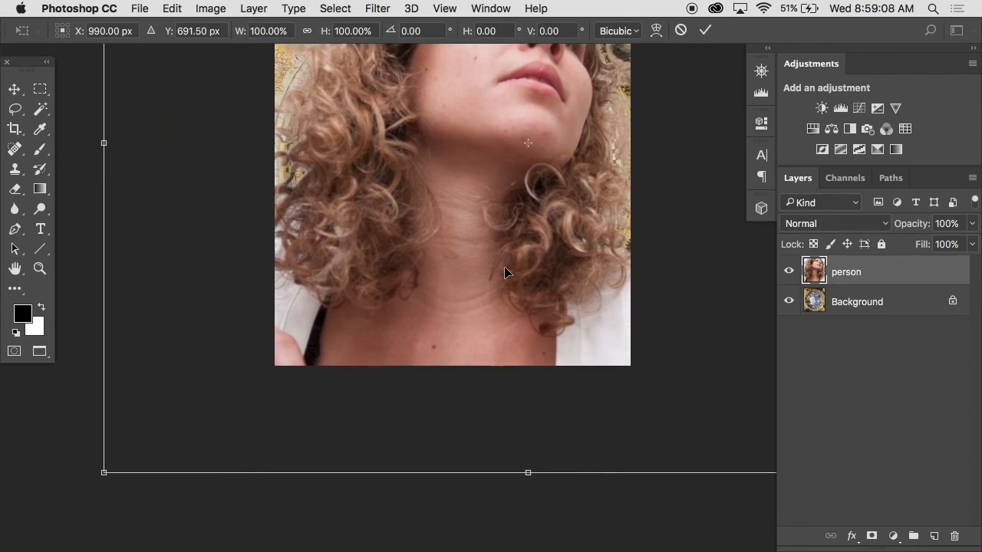
{"action": "scroll", "coordinate": [504, 272], "scroll_direction": "down", "scroll_amount": 3}
{"action": "scroll", "coordinate": [504, 272], "scroll_direction": "up", "scroll_amount": 12}
{"action": "scroll", "coordinate": [504, 271], "scroll_direction": "right", "scroll_amount": 6}
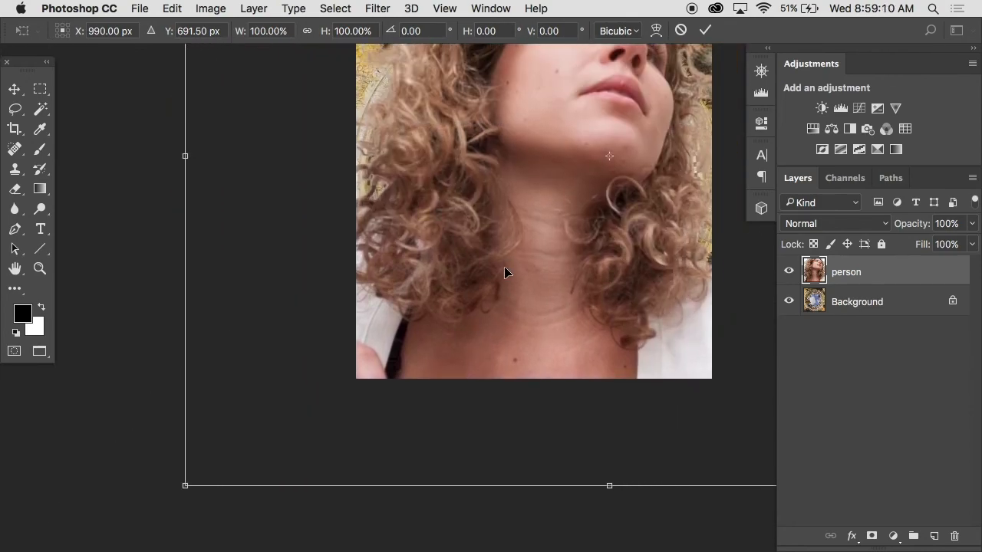
{"action": "scroll", "coordinate": [503, 272], "scroll_direction": "left", "scroll_amount": 8}
{"action": "scroll", "coordinate": [504, 271], "scroll_direction": "down", "scroll_amount": 2}
{"action": "scroll", "coordinate": [504, 270], "scroll_direction": "up", "scroll_amount": 2}
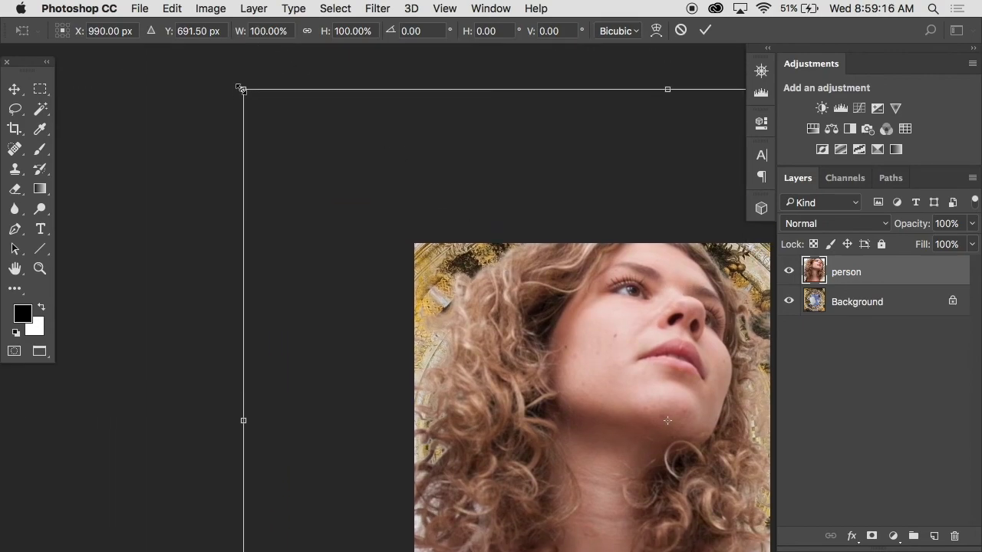
Step: Try scaling the person layer down to about 62% from its corner, and undo that scaling
{"action": "left_click_drag", "start_coordinate": [240, 89], "coordinate": [365, 90]}
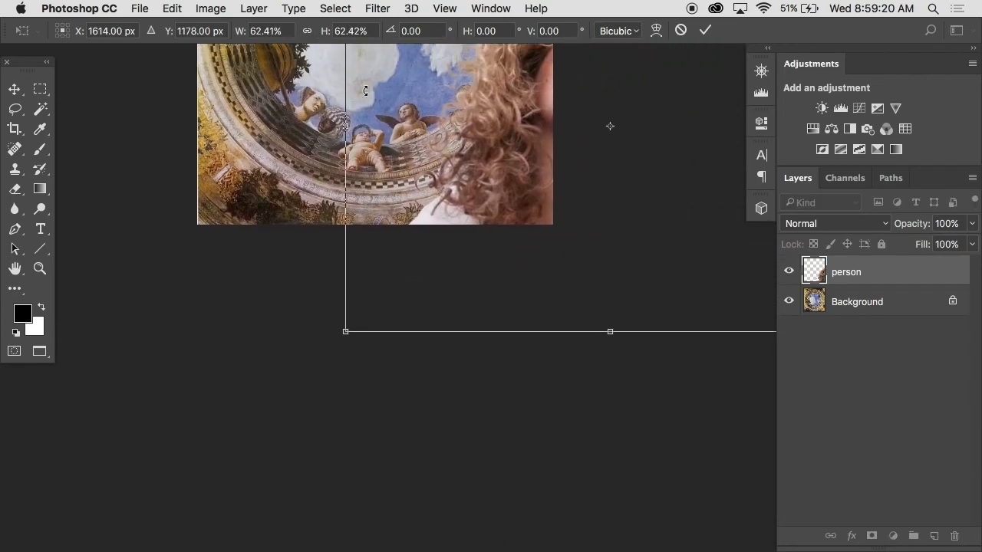
{"action": "key", "text": "super+z"}
{"action": "scroll", "coordinate": [365, 91], "scroll_direction": "up", "scroll_amount": 9}
{"action": "scroll", "coordinate": [364, 91], "scroll_direction": "left", "scroll_amount": 4}
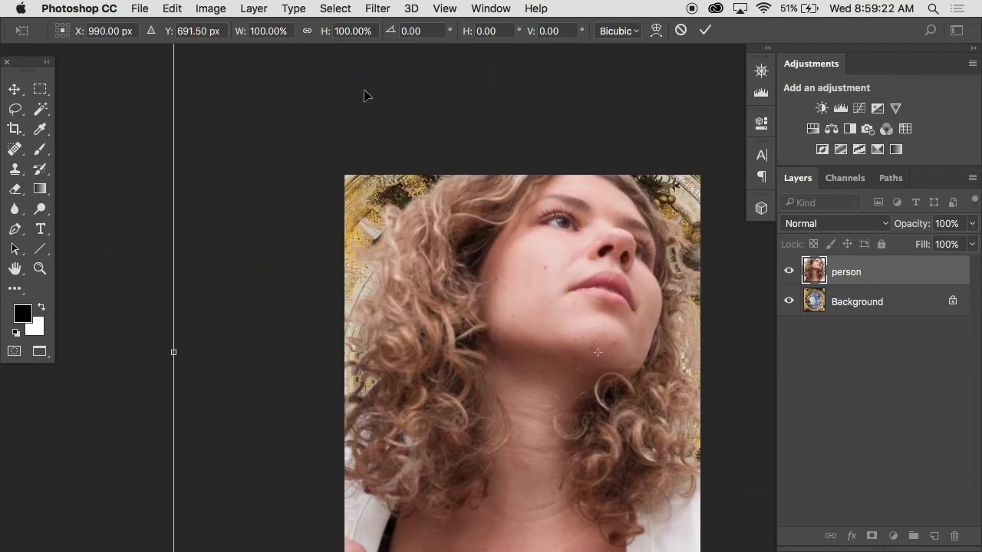
{"action": "scroll", "coordinate": [596, 351], "scroll_direction": "up", "scroll_amount": 3}
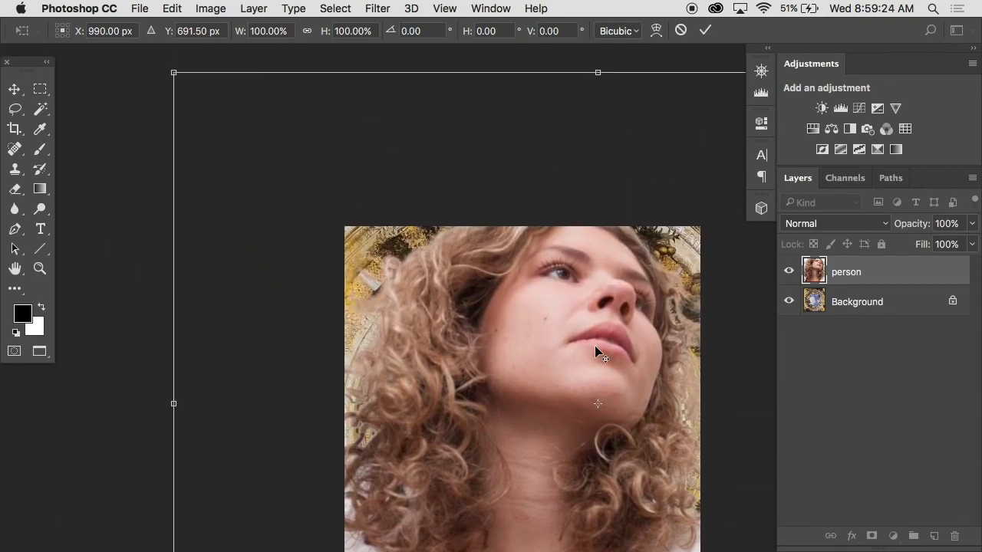
Step: Scale the person layer down proportionally about its centre to about 19%
{"action": "left_click_drag", "start_coordinate": [173, 73], "coordinate": [404, 441]}
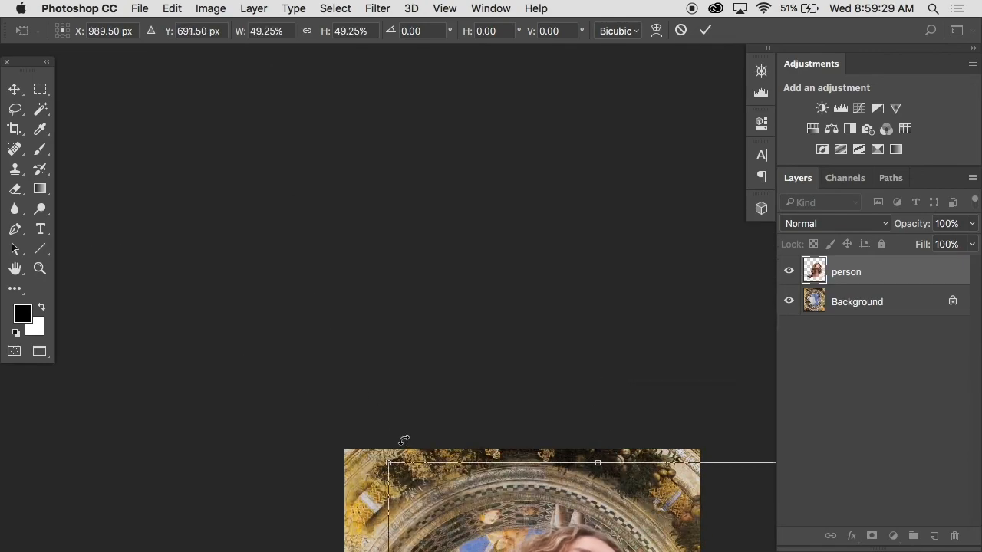
{"action": "scroll", "coordinate": [404, 440], "scroll_direction": "down", "scroll_amount": 8}
{"action": "scroll", "coordinate": [403, 440], "scroll_direction": "right", "scroll_amount": 6}
{"action": "scroll", "coordinate": [403, 441], "scroll_direction": "down", "scroll_amount": 8}
{"action": "scroll", "coordinate": [403, 441], "scroll_direction": "right", "scroll_amount": 6}
{"action": "left_click_drag", "start_coordinate": [606, 194], "coordinate": [480, 297]}
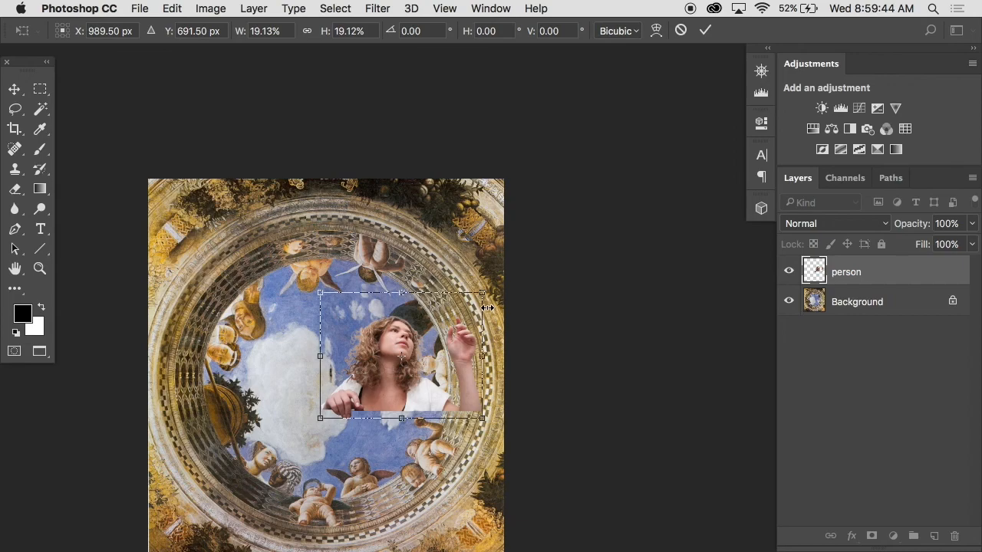
Step: Rotate the person to about -127.5° beside the painted balustrade and reduce the layer's scale to about 13.7%
{"action": "left_click_drag", "start_coordinate": [518, 283], "coordinate": [449, 221]}
{"action": "left_click_drag", "start_coordinate": [449, 221], "coordinate": [283, 320]}
{"action": "left_click_drag", "start_coordinate": [403, 454], "coordinate": [402, 395]}
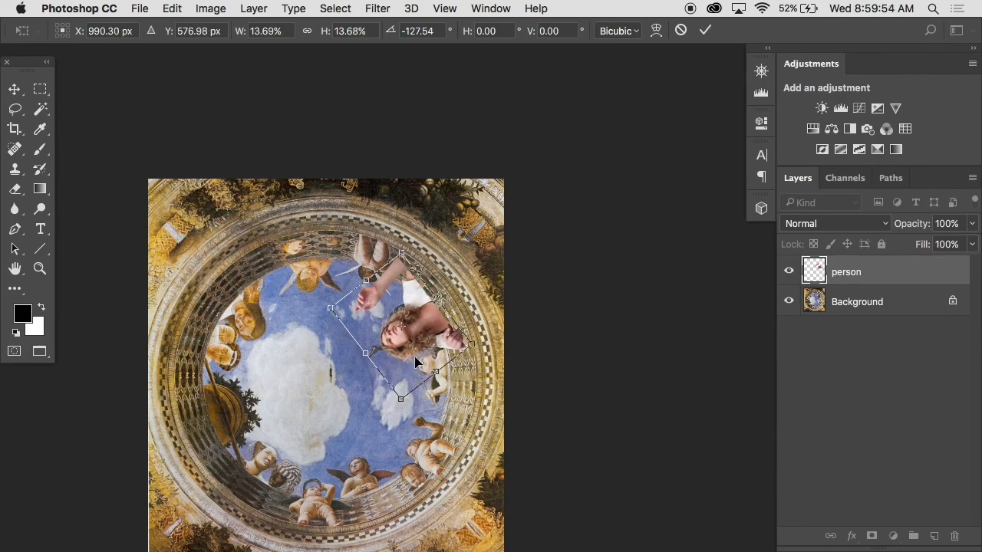
Step: Nudge the person closer to the balustrade's inner edge and reduce the layer's scale to about 11.4%
{"action": "key", "text": "super+plus"}
{"action": "key", "text": "super+plus"}
{"action": "mouse_move", "coordinate": [361, 323]}
{"action": "left_mouse_down"}
{"action": "mouse_move", "coordinate": [344, 286]}
{"action": "mouse_move", "coordinate": [301, 359]}
{"action": "mouse_move", "coordinate": [353, 311]}
{"action": "left_mouse_up"}
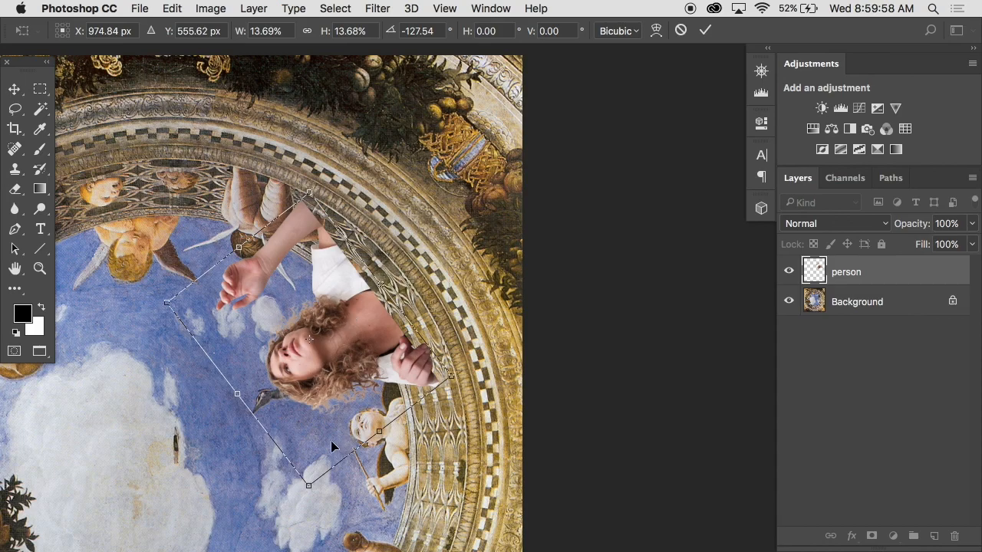
{"action": "left_click_drag", "start_coordinate": [309, 484], "coordinate": [311, 433]}
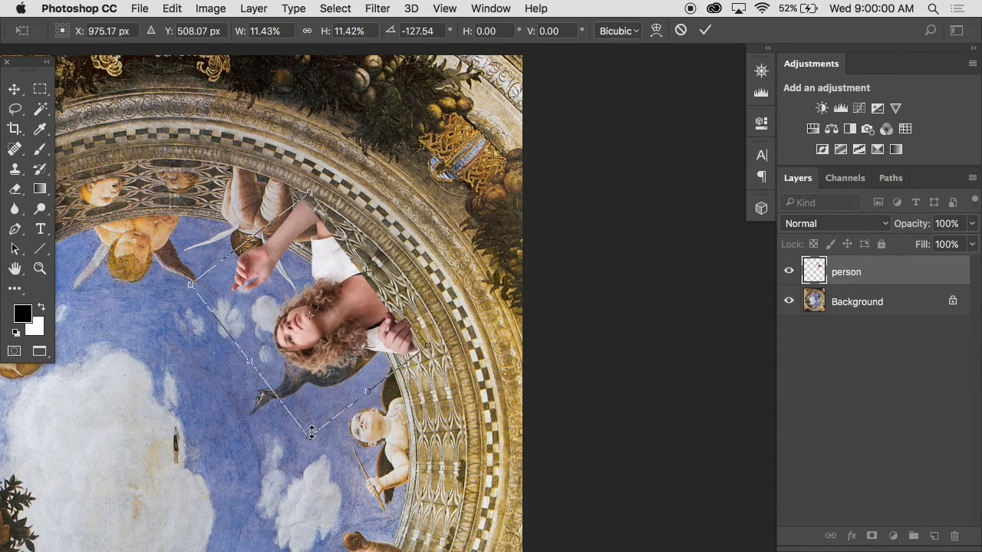
Step: Fit the person against the balustrade above the cherub with the stick, at about 10.5% scale and -125.7° rotation, and apply the transform
{"action": "scroll", "coordinate": [311, 434], "scroll_direction": "down", "scroll_amount": 3}
{"action": "scroll", "coordinate": [310, 433], "scroll_direction": "left", "scroll_amount": 5}
{"action": "left_click_drag", "start_coordinate": [472, 261], "coordinate": [448, 279]}
{"action": "left_click_drag", "start_coordinate": [566, 305], "coordinate": [585, 298]}
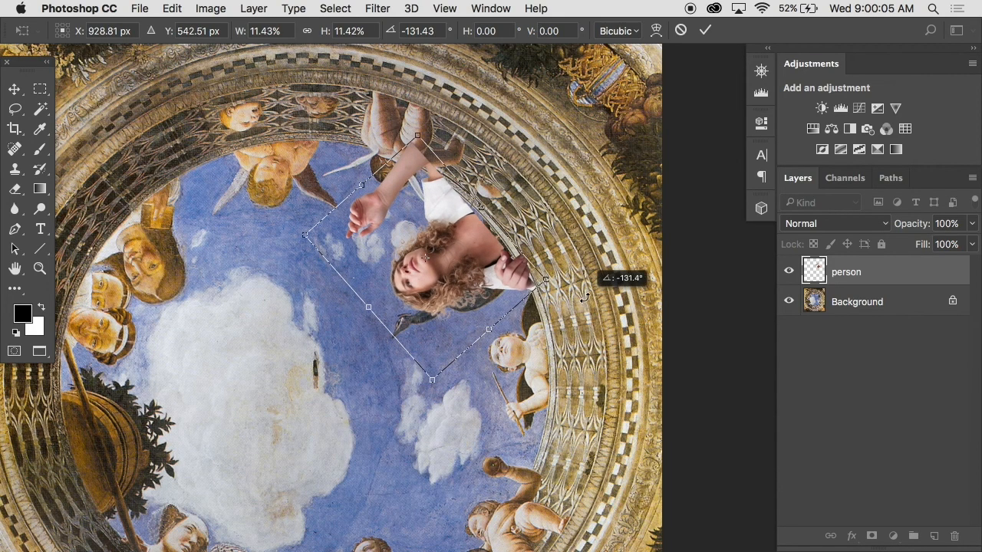
{"action": "left_click_drag", "start_coordinate": [470, 278], "coordinate": [480, 278]}
{"action": "left_click_drag", "start_coordinate": [317, 238], "coordinate": [337, 244]}
{"action": "left_click_drag", "start_coordinate": [526, 332], "coordinate": [523, 340]}
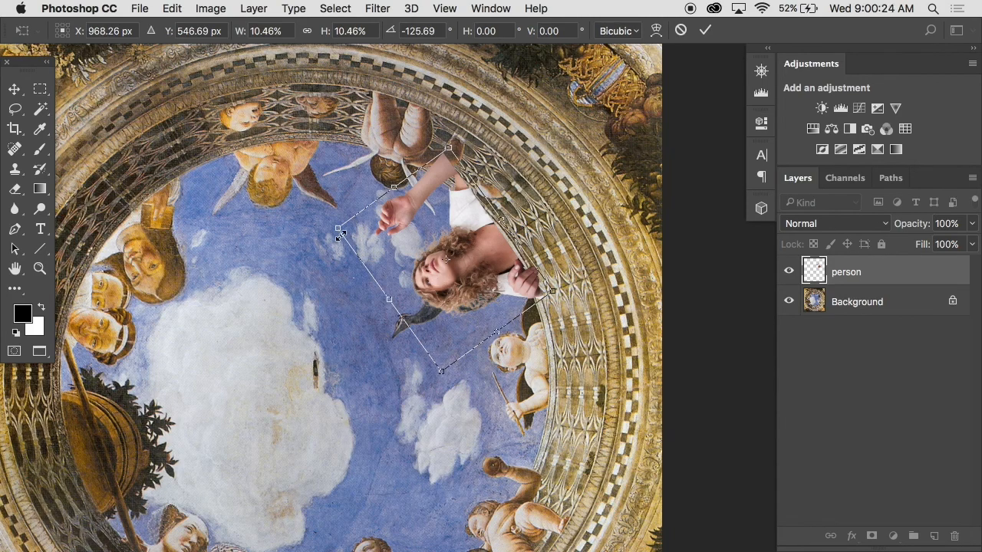
{"action": "key", "text": "Return"}
Step: Add a layer mask to the person layer and ready a black brush at the sleeve edge beside the hand
{"action": "left_click", "coordinate": [513, 261], "text": "super"}
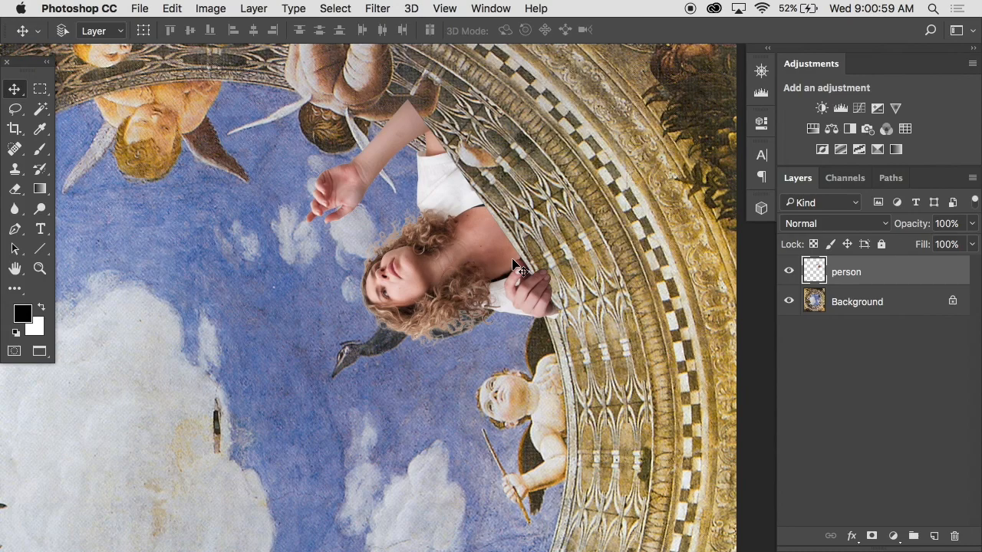
{"action": "left_click", "coordinate": [872, 536]}
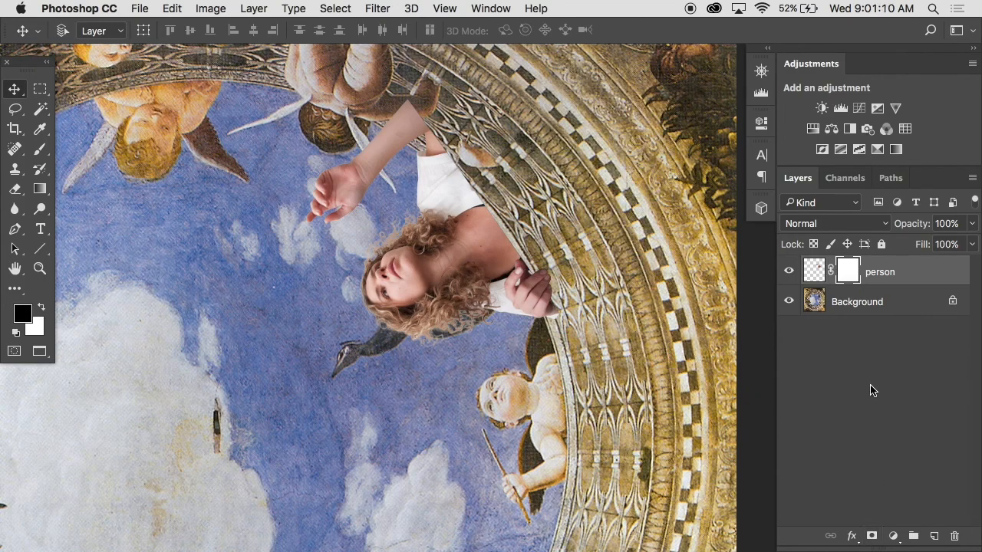
{"action": "key", "text": "b"}
{"action": "scroll", "coordinate": [558, 321], "scroll_direction": "up", "scroll_amount": 5}
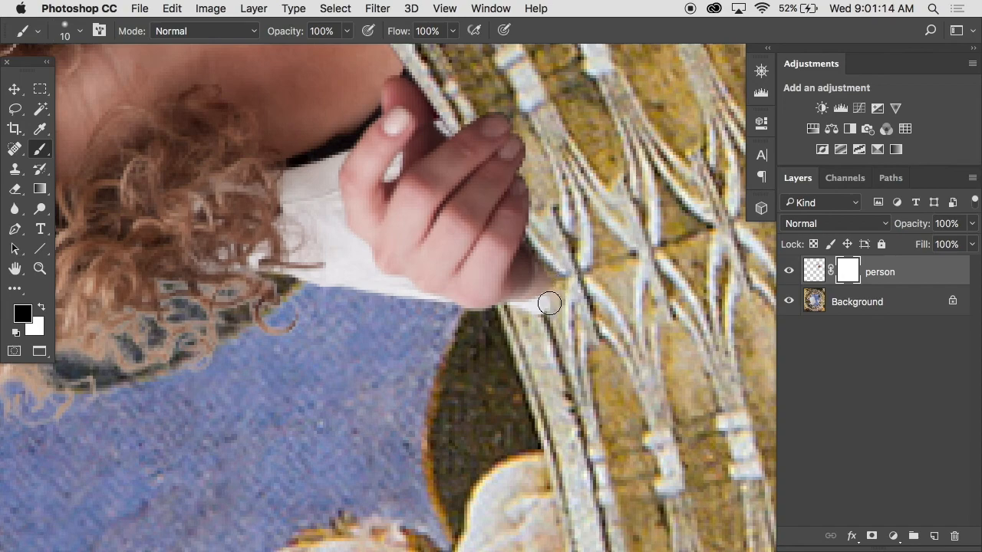
Step: Mask out the white sleeve edge beside the gripping hand and refine the hand's outline with a 7 px brush
{"action": "mouse_move", "coordinate": [548, 306]}
{"action": "left_mouse_down"}
{"action": "mouse_move", "coordinate": [568, 269]}
{"action": "mouse_move", "coordinate": [525, 325]}
{"action": "mouse_move", "coordinate": [557, 261]}
{"action": "mouse_move", "coordinate": [531, 309]}
{"action": "mouse_move", "coordinate": [506, 316]}
{"action": "mouse_move", "coordinate": [526, 309]}
{"action": "mouse_move", "coordinate": [508, 311]}
{"action": "mouse_move", "coordinate": [537, 284]}
{"action": "mouse_move", "coordinate": [538, 246]}
{"action": "mouse_move", "coordinate": [550, 264]}
{"action": "mouse_move", "coordinate": [500, 320]}
{"action": "left_mouse_up"}
{"action": "key", "text": "bracketleft"}
{"action": "key", "text": "bracketleft"}
{"action": "key", "text": "bracketleft"}
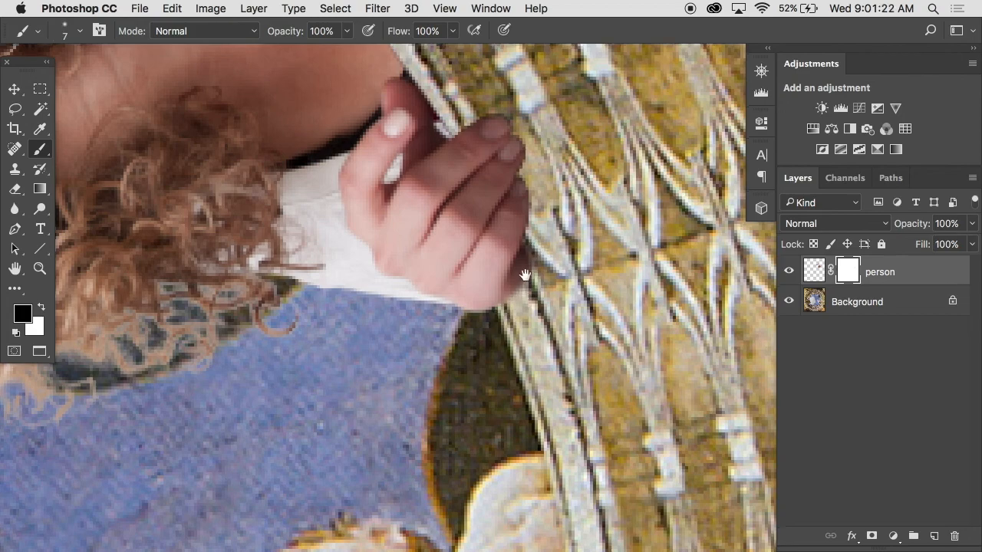
{"action": "left_click_drag", "start_coordinate": [519, 252], "coordinate": [553, 398]}
Step: Paint black on the person's mask to reveal the balustrade rail across the raised forearm
{"action": "left_click_drag", "start_coordinate": [442, 208], "coordinate": [326, 10]}
{"action": "left_click_drag", "start_coordinate": [357, 116], "coordinate": [412, 279]}
{"action": "left_click_drag", "start_coordinate": [357, 136], "coordinate": [516, 349]}
{"action": "left_click_drag", "start_coordinate": [483, 313], "coordinate": [560, 407]}
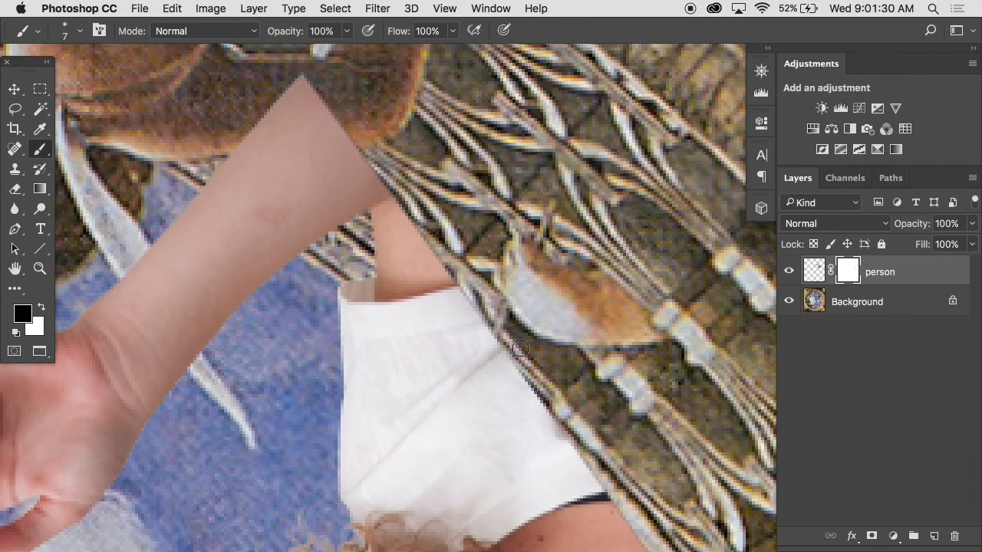
{"action": "mouse_move", "coordinate": [378, 273]}
{"action": "left_mouse_down"}
{"action": "mouse_move", "coordinate": [238, 155]}
{"action": "mouse_move", "coordinate": [336, 234]}
{"action": "mouse_move", "coordinate": [182, 112]}
{"action": "mouse_move", "coordinate": [303, 222]}
{"action": "mouse_move", "coordinate": [177, 145]}
{"action": "mouse_move", "coordinate": [329, 240]}
{"action": "mouse_move", "coordinate": [189, 156]}
{"action": "mouse_move", "coordinate": [322, 247]}
{"action": "mouse_move", "coordinate": [178, 162]}
{"action": "mouse_move", "coordinate": [321, 254]}
{"action": "mouse_move", "coordinate": [190, 182]}
{"action": "mouse_move", "coordinate": [225, 219]}
{"action": "mouse_move", "coordinate": [303, 262]}
{"action": "left_mouse_up"}
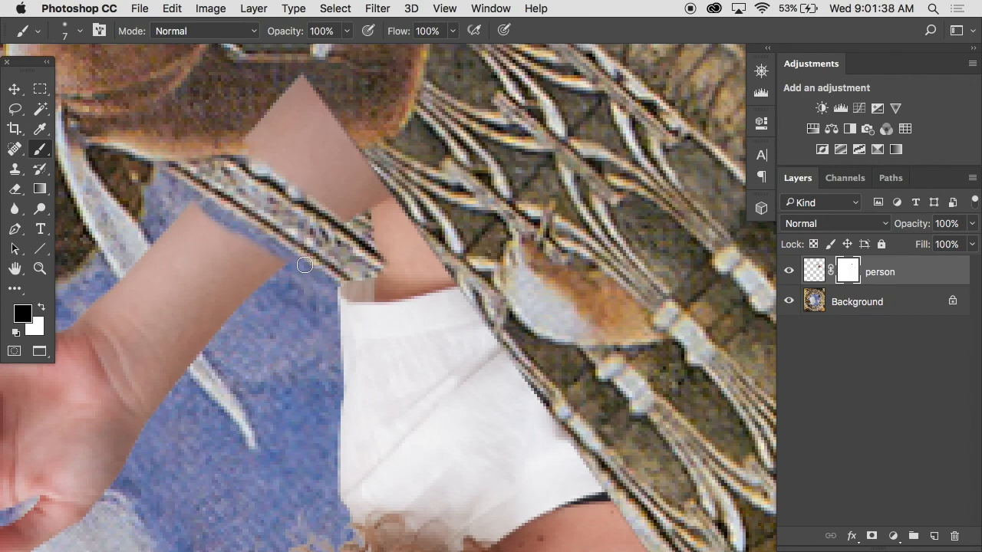
Step: Restore the over-masked forearm below the rail and mask the body where it covers the inner rail down to the hand
{"action": "key", "text": "x"}
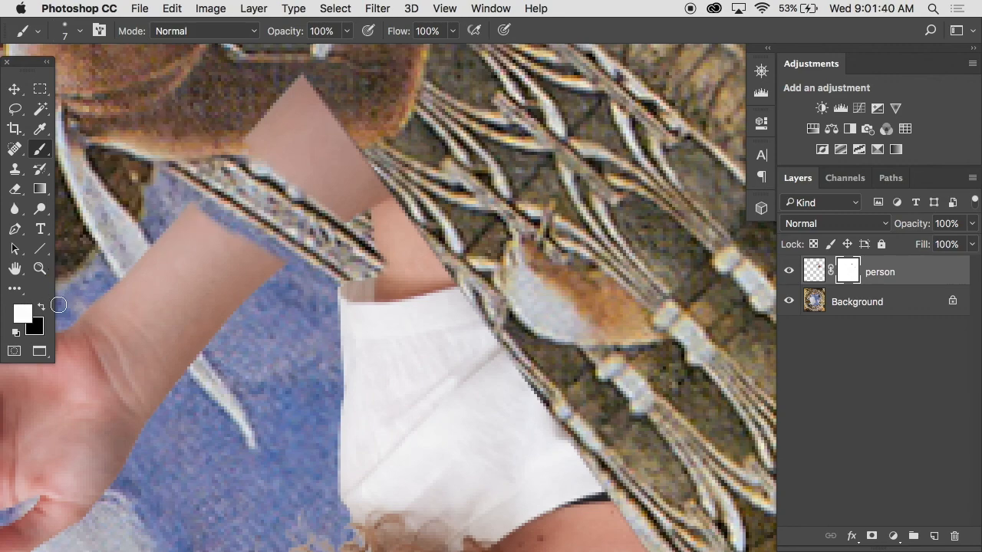
{"action": "mouse_move", "coordinate": [202, 213]}
{"action": "left_mouse_down"}
{"action": "mouse_move", "coordinate": [198, 202]}
{"action": "mouse_move", "coordinate": [404, 341]}
{"action": "left_mouse_up"}
{"action": "key", "text": "x"}
{"action": "mouse_move", "coordinate": [269, 231]}
{"action": "left_mouse_down"}
{"action": "mouse_move", "coordinate": [443, 388]}
{"action": "mouse_move", "coordinate": [283, 235]}
{"action": "mouse_move", "coordinate": [368, 290]}
{"action": "mouse_move", "coordinate": [487, 434]}
{"action": "mouse_move", "coordinate": [460, 422]}
{"action": "mouse_move", "coordinate": [439, 376]}
{"action": "mouse_move", "coordinate": [509, 454]}
{"action": "mouse_move", "coordinate": [286, 102]}
{"action": "mouse_move", "coordinate": [449, 305]}
{"action": "mouse_move", "coordinate": [371, 226]}
{"action": "mouse_move", "coordinate": [420, 301]}
{"action": "mouse_move", "coordinate": [445, 297]}
{"action": "mouse_move", "coordinate": [436, 315]}
{"action": "mouse_move", "coordinate": [448, 319]}
{"action": "mouse_move", "coordinate": [437, 309]}
{"action": "mouse_move", "coordinate": [470, 306]}
{"action": "mouse_move", "coordinate": [486, 335]}
{"action": "left_mouse_up"}
{"action": "key", "text": "x"}
{"action": "key", "text": "x"}
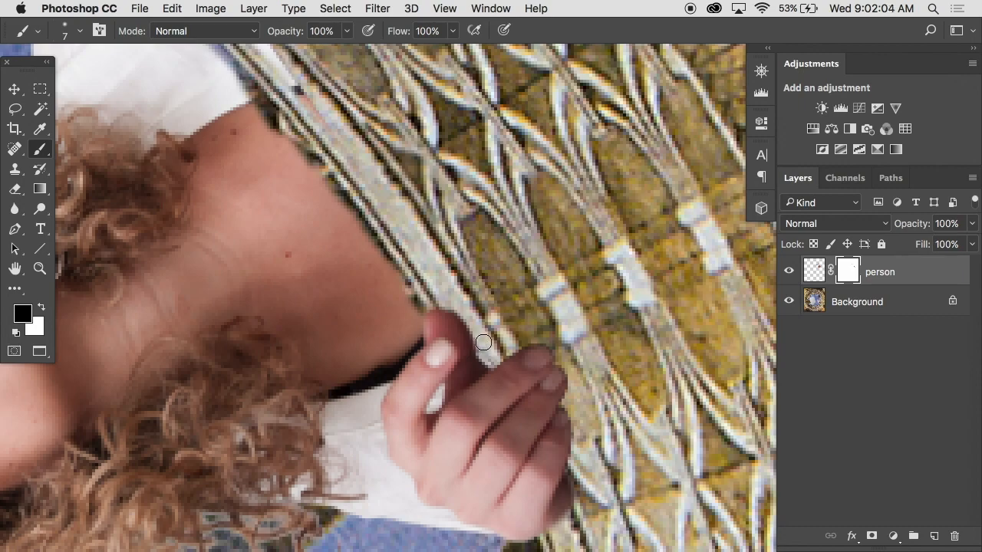
Step: Restore the shoulder's edge along the inner rail by painting white on the mask with a 5 px brush
{"action": "key", "text": "x"}
{"action": "key", "text": "bracketleft"}
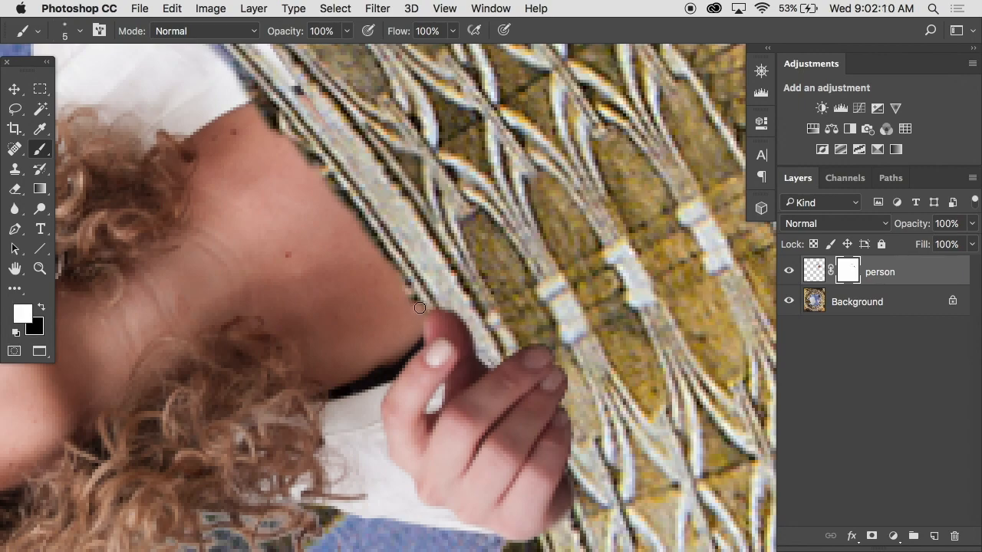
{"action": "left_click_drag", "start_coordinate": [395, 272], "coordinate": [417, 304]}
{"action": "left_click_drag", "start_coordinate": [363, 225], "coordinate": [394, 265]}
{"action": "left_click_drag", "start_coordinate": [318, 169], "coordinate": [420, 309]}
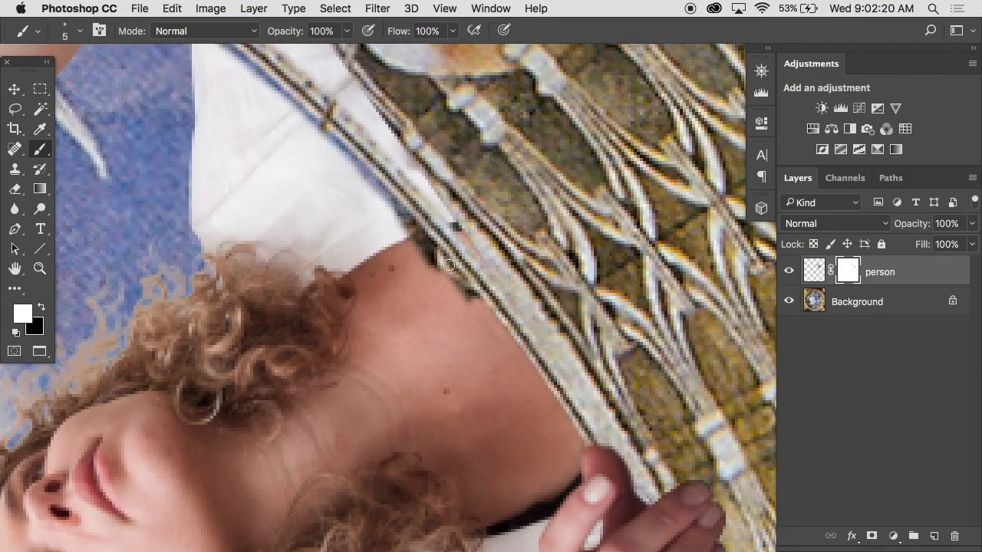
{"action": "left_click_drag", "start_coordinate": [482, 311], "coordinate": [412, 225]}
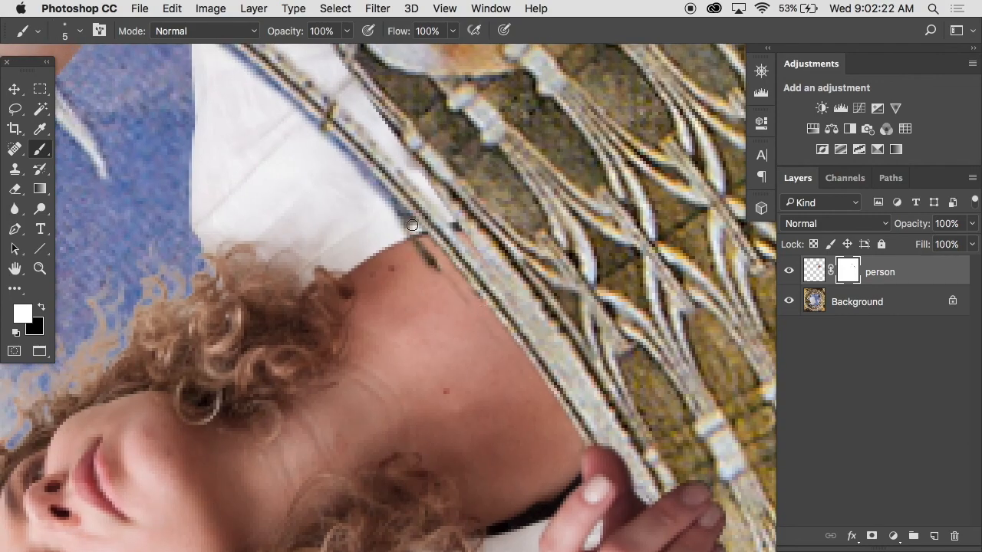
Step: Paint connected straight white strokes on the mask to close the gaps between the rail and the shirt and shoulder
{"action": "left_click", "coordinate": [470, 290], "text": "shift"}
{"action": "left_click", "coordinate": [384, 191], "text": "shift"}
{"action": "left_click", "coordinate": [329, 132], "text": "shift"}
{"action": "left_click", "coordinate": [278, 91], "text": "shift"}
{"action": "left_click_drag", "start_coordinate": [277, 91], "coordinate": [398, 230]}
{"action": "left_click", "coordinate": [342, 185], "text": "shift"}
{"action": "left_click", "coordinate": [301, 154], "text": "shift"}
{"action": "left_click", "coordinate": [337, 179]}
{"action": "left_click", "coordinate": [375, 212], "text": "shift"}
{"action": "left_click", "coordinate": [443, 271], "text": "shift"}
{"action": "left_click", "coordinate": [497, 323], "text": "shift"}
{"action": "left_click", "coordinate": [540, 366], "text": "shift"}
{"action": "left_click", "coordinate": [572, 408], "text": "shift"}
{"action": "left_click_drag", "start_coordinate": [556, 412], "coordinate": [535, 385]}
Step: Mask out the leftover arm, shirt and skin beyond the rail using a harder black brush at 20 px
{"action": "key", "text": "bracketright"}
{"action": "key", "text": "bracketright"}
{"action": "key", "text": "bracketright"}
{"action": "key", "text": "bracketright"}
{"action": "key", "text": "bracketright"}
{"action": "key", "text": "bracketright"}
{"action": "right_click", "coordinate": [625, 317]}
{"action": "left_click_drag", "start_coordinate": [709, 390], "coordinate": [929, 413]}
{"action": "key", "text": "Return"}
{"action": "key", "text": "x"}
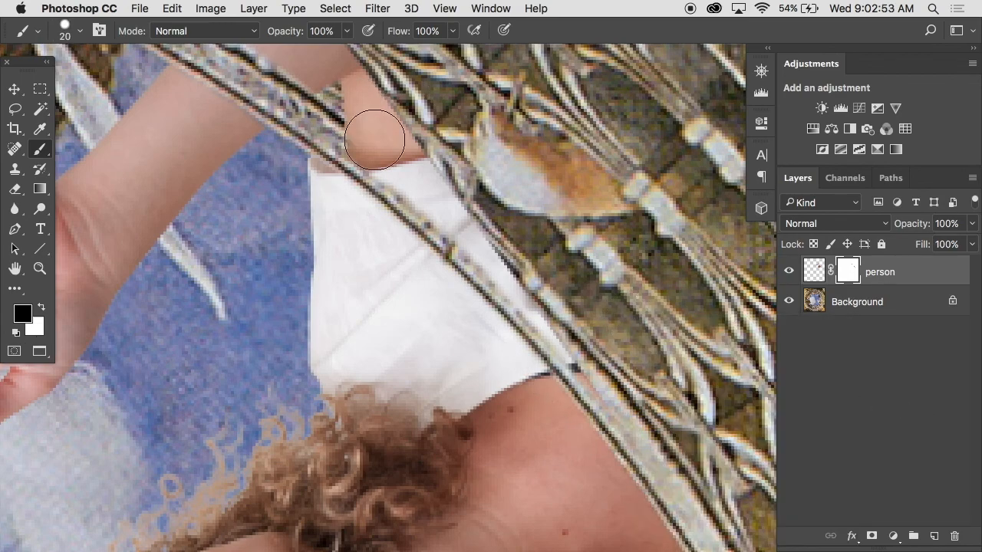
{"action": "mouse_move", "coordinate": [374, 140]}
{"action": "left_mouse_down"}
{"action": "mouse_move", "coordinate": [350, 136]}
{"action": "mouse_move", "coordinate": [531, 287]}
{"action": "mouse_move", "coordinate": [574, 344]}
{"action": "mouse_move", "coordinate": [635, 385]}
{"action": "mouse_move", "coordinate": [650, 428]}
{"action": "left_mouse_up"}
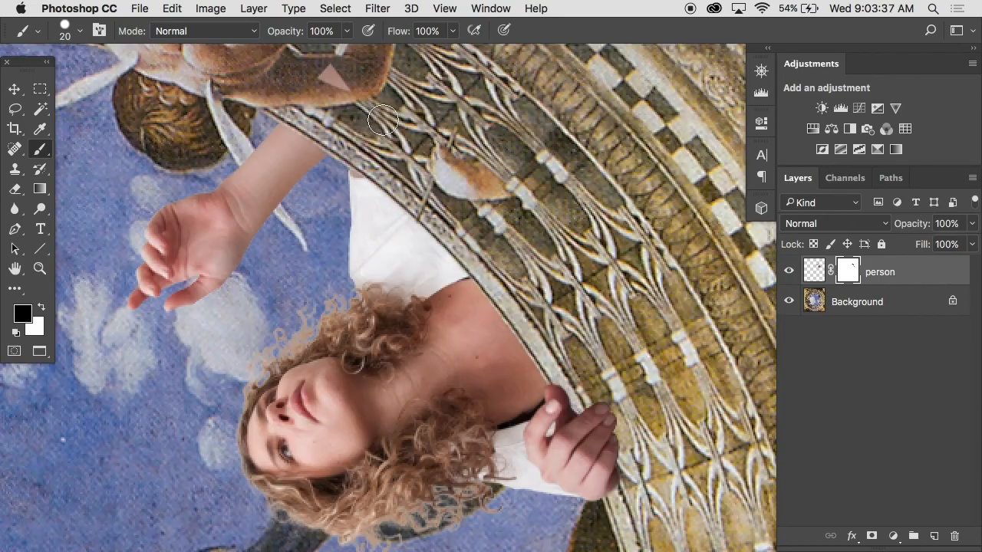
{"action": "left_click_drag", "start_coordinate": [339, 81], "coordinate": [335, 64]}
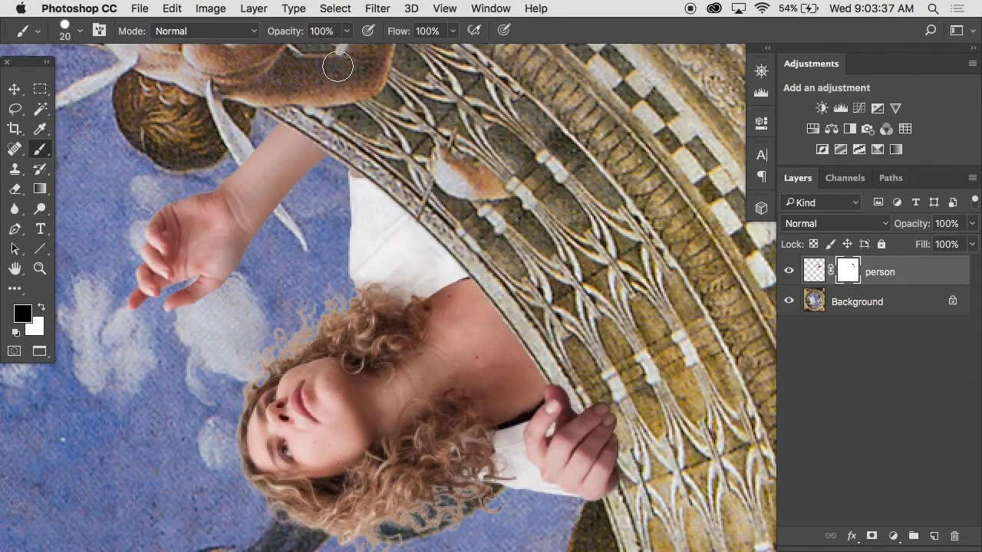
Step: Copy a lassoed area around the cherub's wing from the Background to a new layer and place it above the person layer
{"action": "left_click_drag", "start_coordinate": [655, 296], "coordinate": [576, 194]}
{"action": "left_click", "coordinate": [548, 259], "text": "alt"}
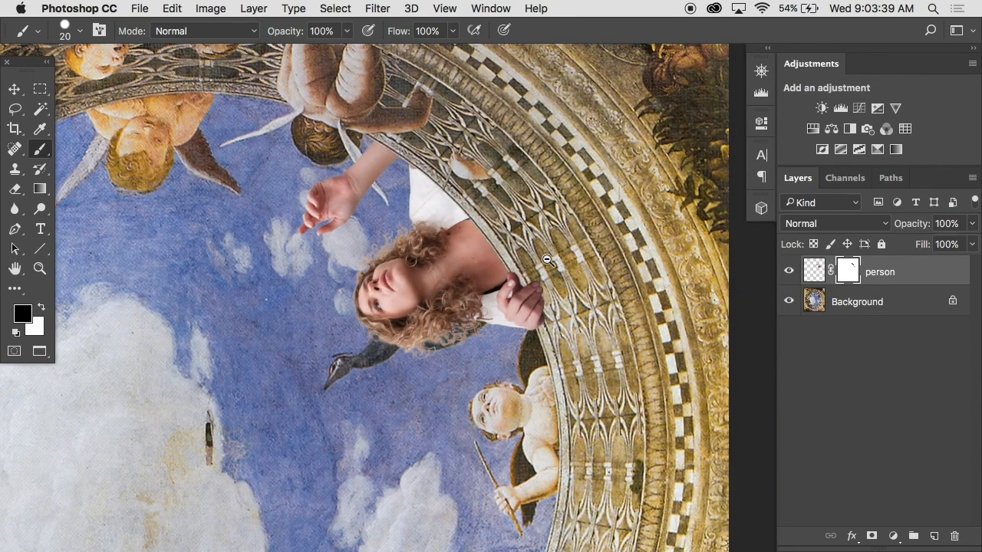
{"action": "left_click", "coordinate": [547, 258], "text": "alt"}
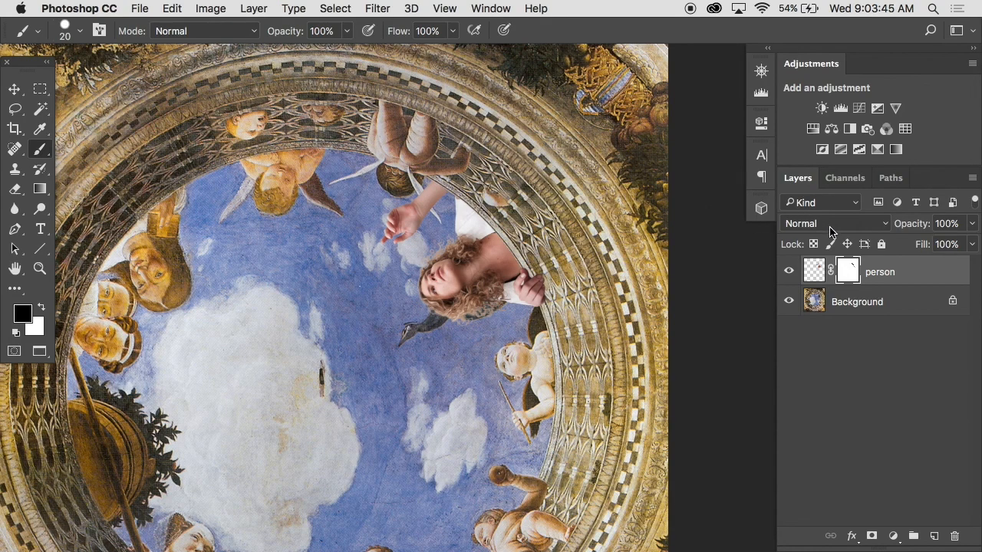
{"action": "left_click", "coordinate": [836, 302]}
{"action": "key", "text": "l"}
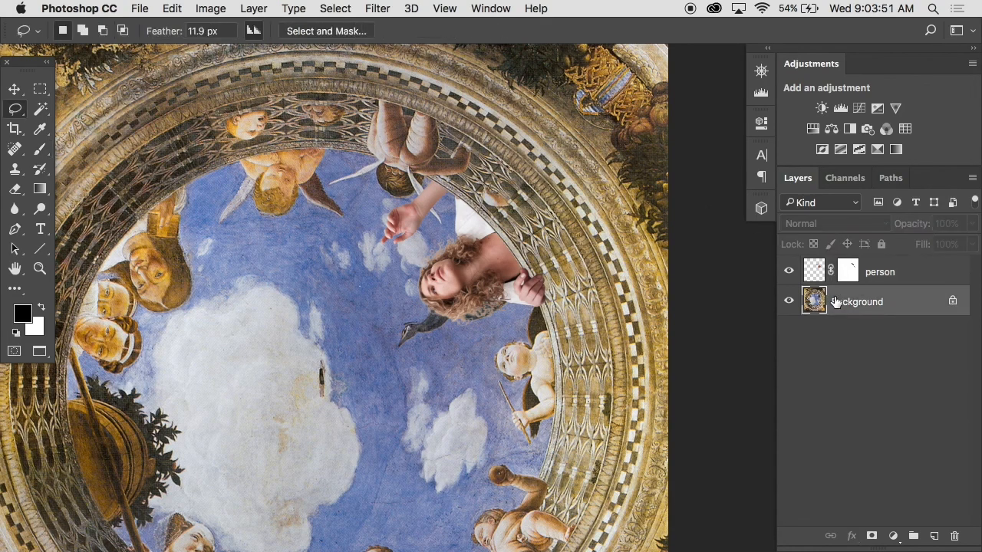
{"action": "mouse_move", "coordinate": [406, 186]}
{"action": "left_mouse_down"}
{"action": "mouse_move", "coordinate": [456, 184]}
{"action": "mouse_move", "coordinate": [452, 225]}
{"action": "mouse_move", "coordinate": [402, 226]}
{"action": "mouse_move", "coordinate": [400, 182]}
{"action": "left_mouse_up"}
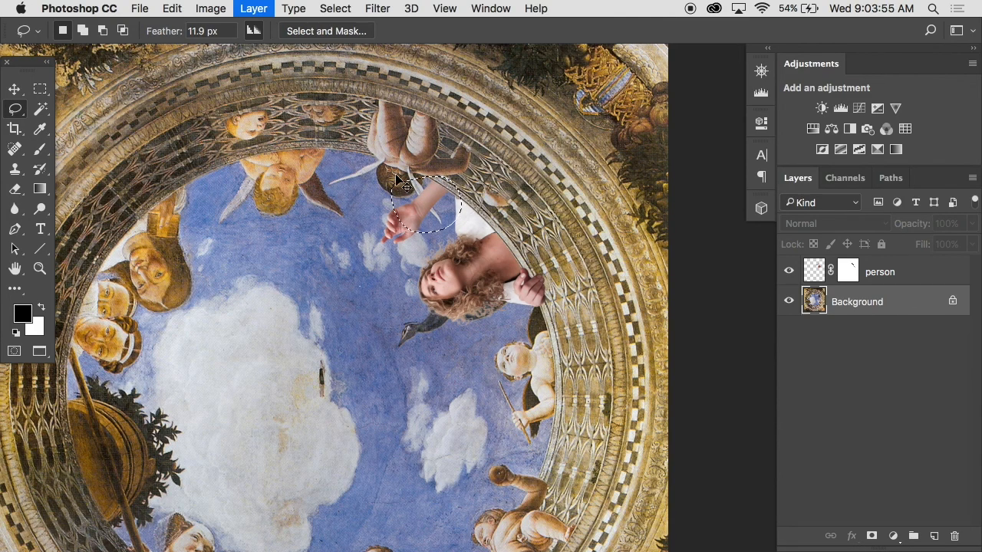
{"action": "key", "text": "ctrl+j"}
{"action": "left_click_drag", "start_coordinate": [848, 299], "coordinate": [848, 263]}
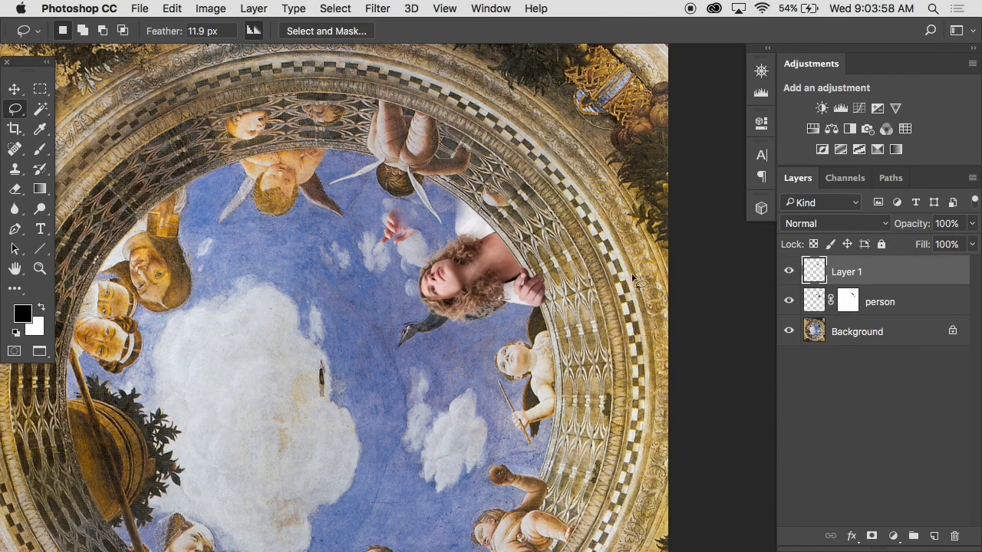
Step: Add a black layer mask that hides the whole copied wing layer and ready the Brush tool
{"action": "left_click", "coordinate": [418, 197], "text": "super"}
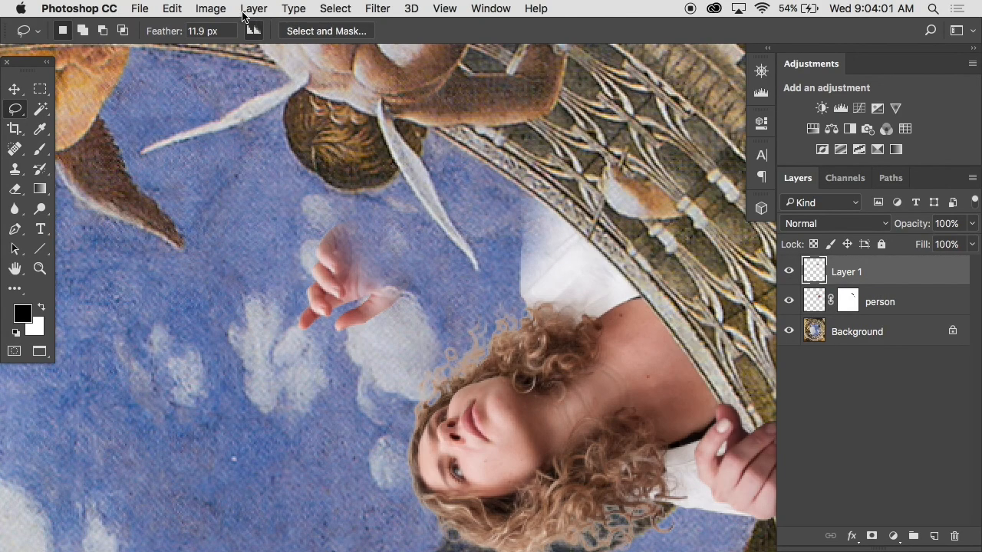
{"action": "left_click_drag", "start_coordinate": [165, 30], "coordinate": [72, 33]}
{"action": "left_click", "coordinate": [871, 536], "text": "alt"}
{"action": "key", "text": "b"}
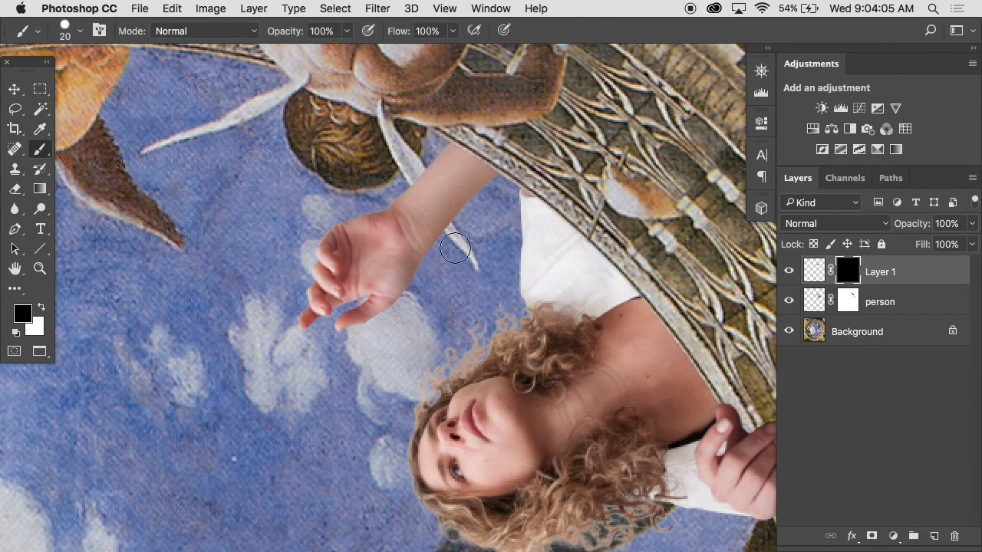
Step: Reveal the cherub's wing in front of the forearm by painting white on the wing layer's mask with a small brush
{"action": "left_click", "coordinate": [442, 222], "text": "super"}
{"action": "left_click", "coordinate": [442, 222], "text": "super"}
{"action": "key", "text": "bracketleft"}
{"action": "key", "text": "bracketleft"}
{"action": "key", "text": "bracketleft"}
{"action": "key", "text": "bracketleft"}
{"action": "key", "text": "bracketleft"}
{"action": "key", "text": "bracketleft"}
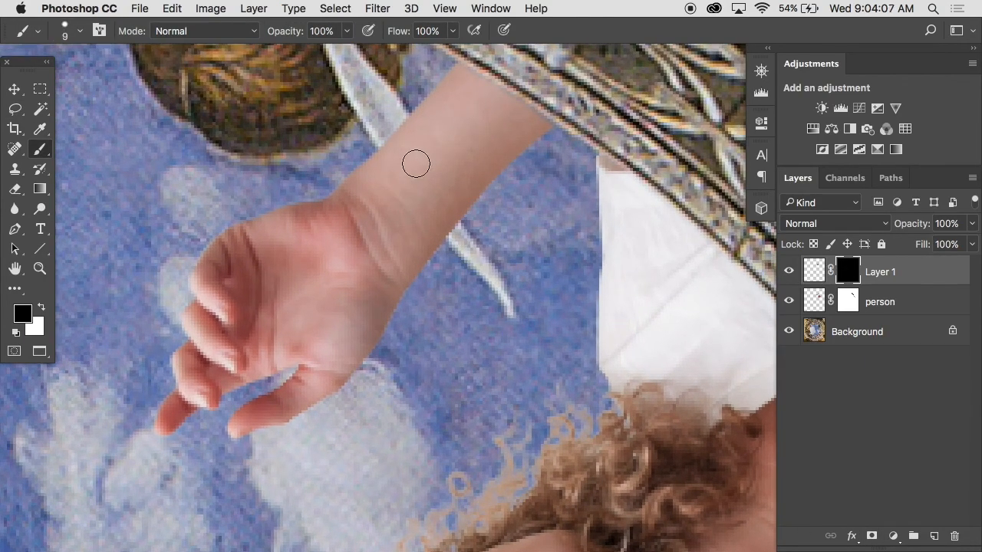
{"action": "key", "text": "x"}
{"action": "key", "text": "bracketleft"}
{"action": "mouse_move", "coordinate": [390, 149]}
{"action": "left_mouse_down"}
{"action": "mouse_move", "coordinate": [454, 249]}
{"action": "mouse_move", "coordinate": [394, 147]}
{"action": "mouse_move", "coordinate": [381, 132]}
{"action": "mouse_move", "coordinate": [420, 202]}
{"action": "mouse_move", "coordinate": [374, 135]}
{"action": "mouse_move", "coordinate": [439, 234]}
{"action": "mouse_move", "coordinate": [453, 230]}
{"action": "mouse_move", "coordinate": [396, 124]}
{"action": "mouse_move", "coordinate": [398, 155]}
{"action": "mouse_move", "coordinate": [393, 127]}
{"action": "mouse_move", "coordinate": [462, 230]}
{"action": "mouse_move", "coordinate": [404, 115]}
{"action": "mouse_move", "coordinate": [424, 165]}
{"action": "left_mouse_up"}
{"action": "key", "text": "x"}
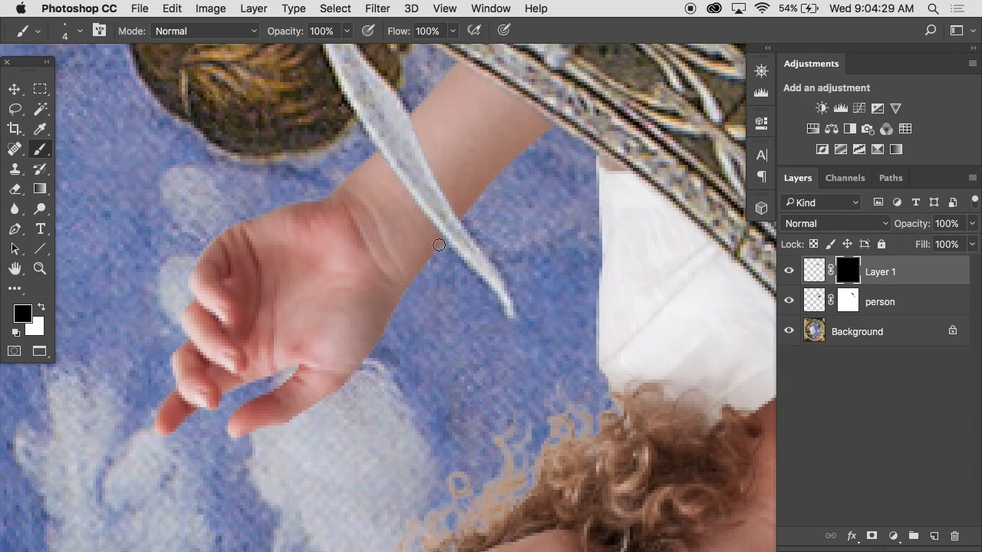
Step: Check how the wing layer overlaps the forearm by shifting it aside and back and toggling its visibility
{"action": "left_click", "coordinate": [421, 116], "text": "alt"}
{"action": "left_click", "coordinate": [421, 116], "text": "alt"}
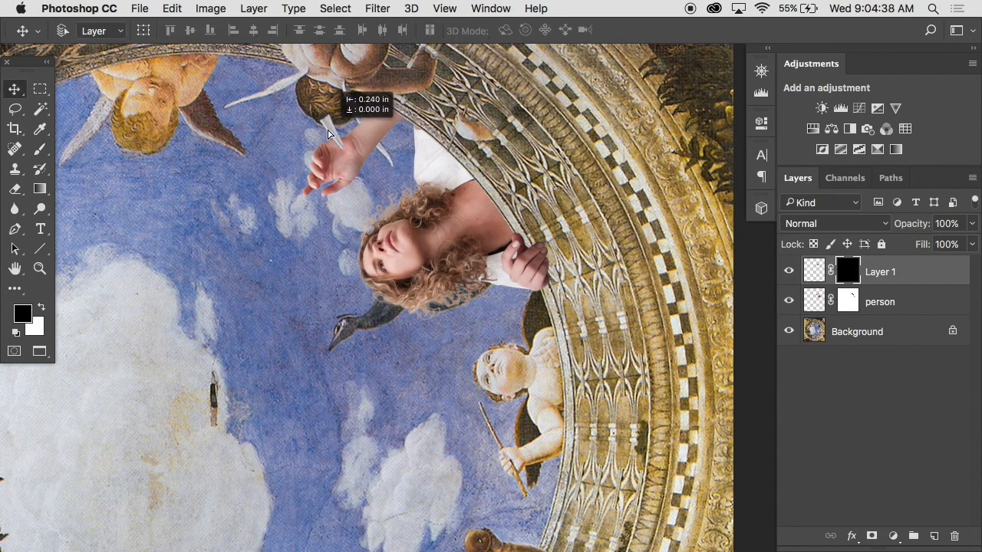
{"action": "left_click_drag", "start_coordinate": [327, 134], "coordinate": [353, 130]}
{"action": "scroll", "coordinate": [499, 216], "scroll_direction": "up", "scroll_amount": 1}
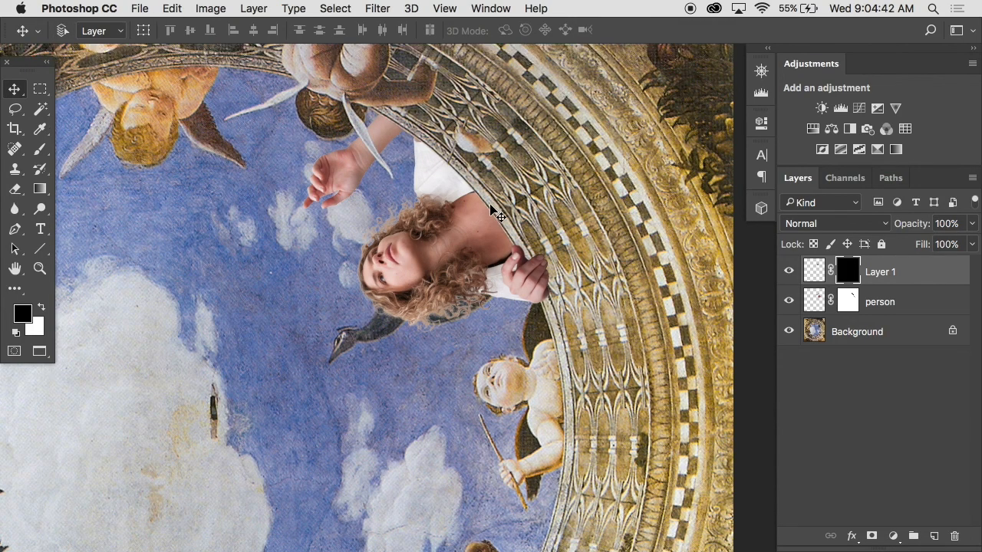
{"action": "key", "text": "super+equal"}
{"action": "key", "text": "super+equal"}
{"action": "scroll", "coordinate": [383, 158], "scroll_direction": "left", "scroll_amount": 2}
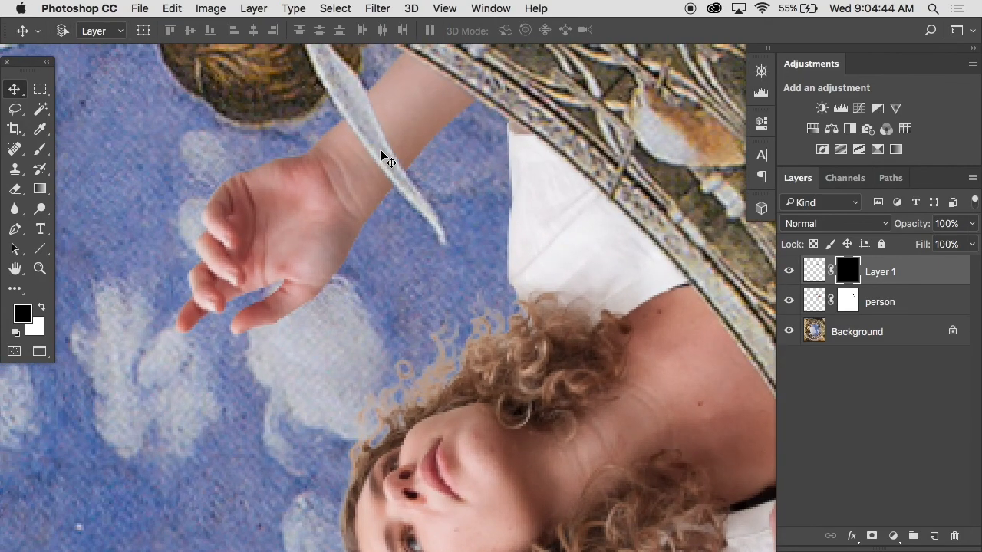
{"action": "left_click", "coordinate": [788, 271]}
{"action": "left_click", "coordinate": [788, 270]}
{"action": "left_click", "coordinate": [788, 271]}
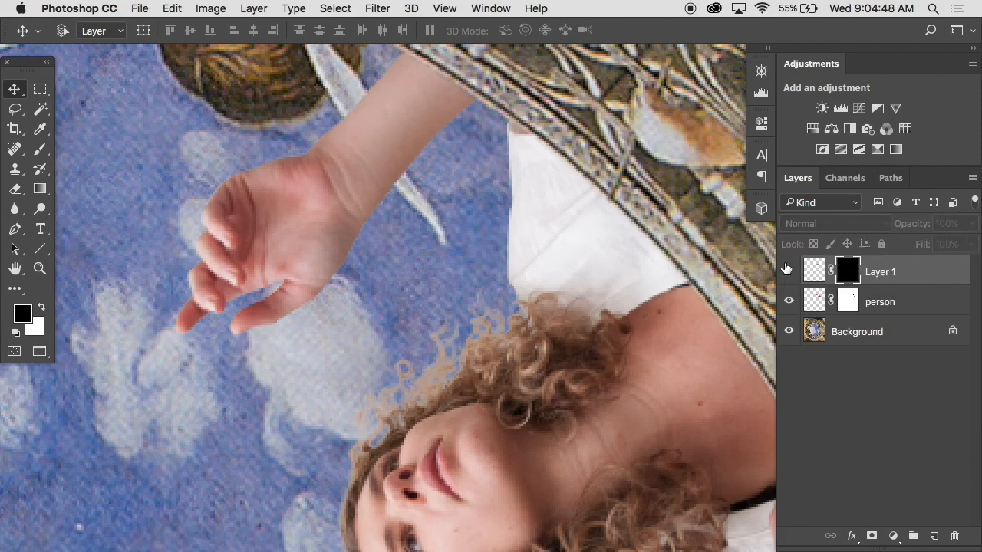
{"action": "left_click", "coordinate": [787, 270]}
{"action": "left_click", "coordinate": [788, 271]}
{"action": "left_click", "coordinate": [788, 271]}
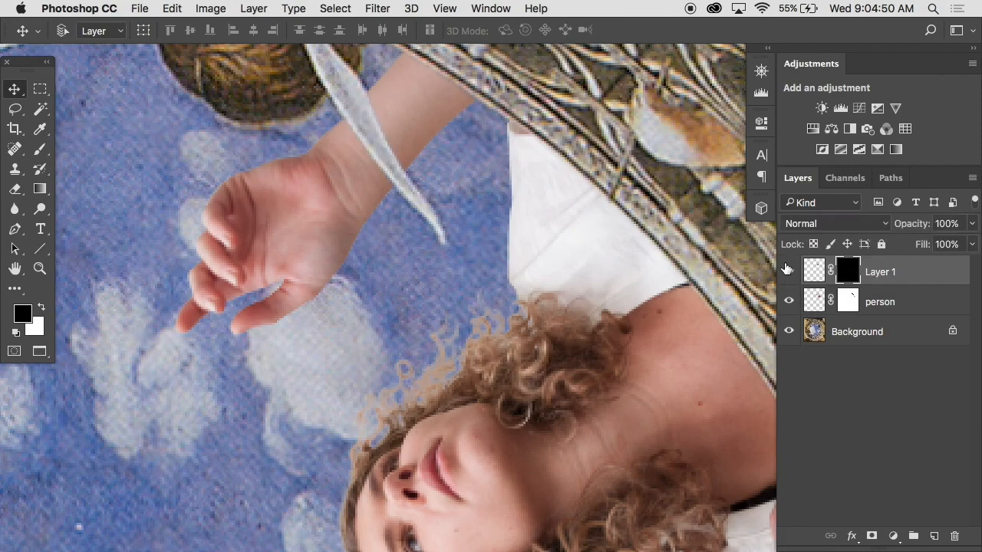
{"action": "mouse_move", "coordinate": [383, 154]}
{"action": "left_mouse_down"}
{"action": "mouse_move", "coordinate": [253, 150]}
{"action": "mouse_move", "coordinate": [384, 144]}
{"action": "left_mouse_up"}
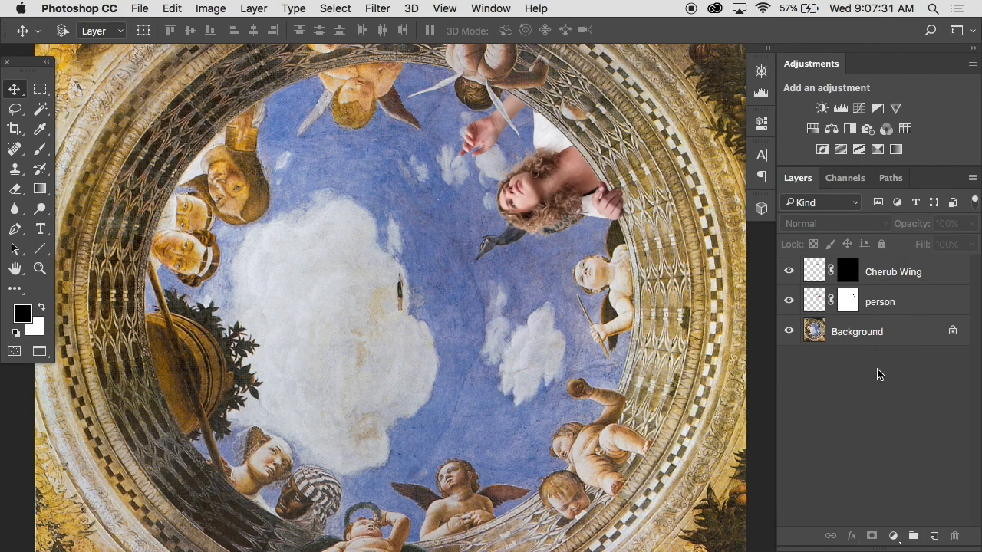
Step: Create a new layer directly above the Background and set the Clone Stamp to sample Current & Below
{"action": "left_click", "coordinate": [526, 243], "text": "super"}
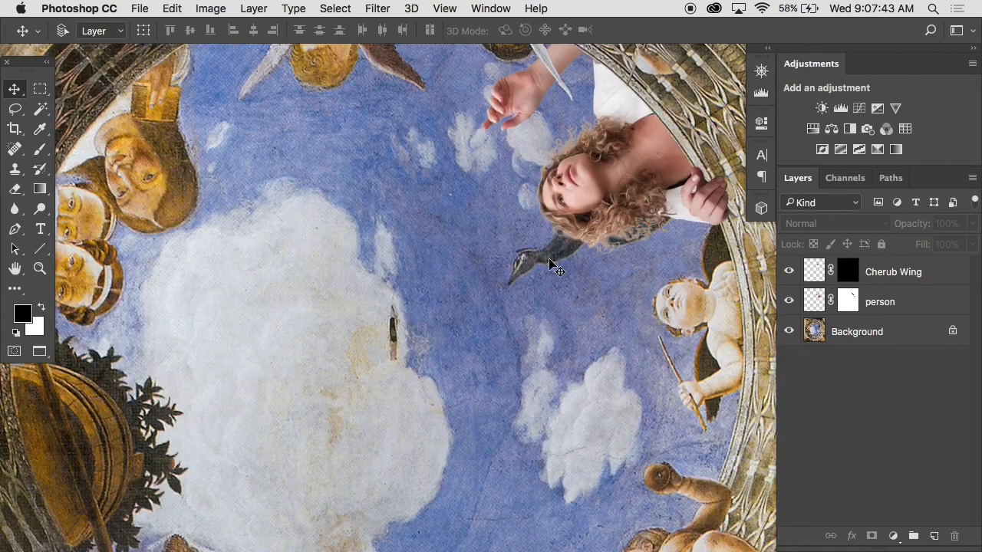
{"action": "left_click", "coordinate": [813, 330]}
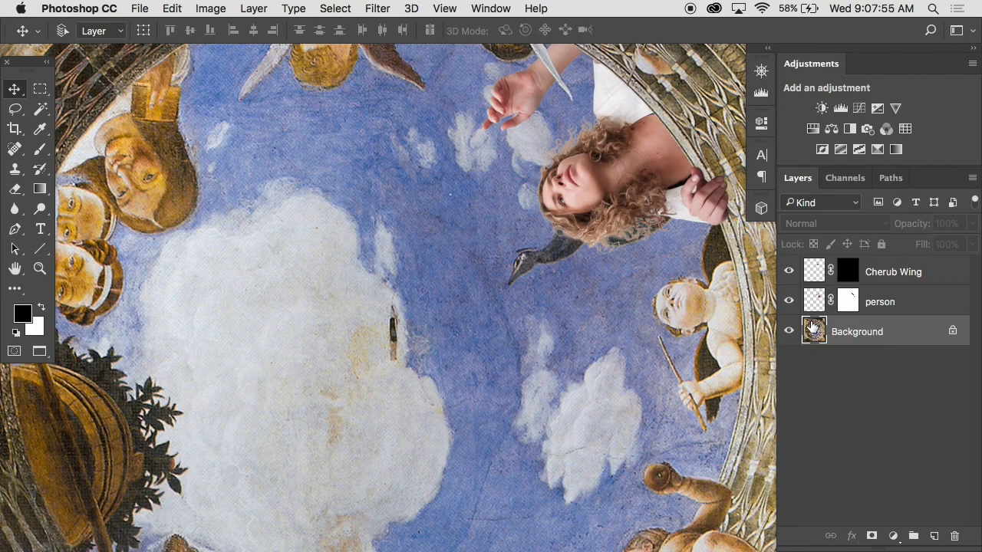
{"action": "left_click", "coordinate": [935, 536]}
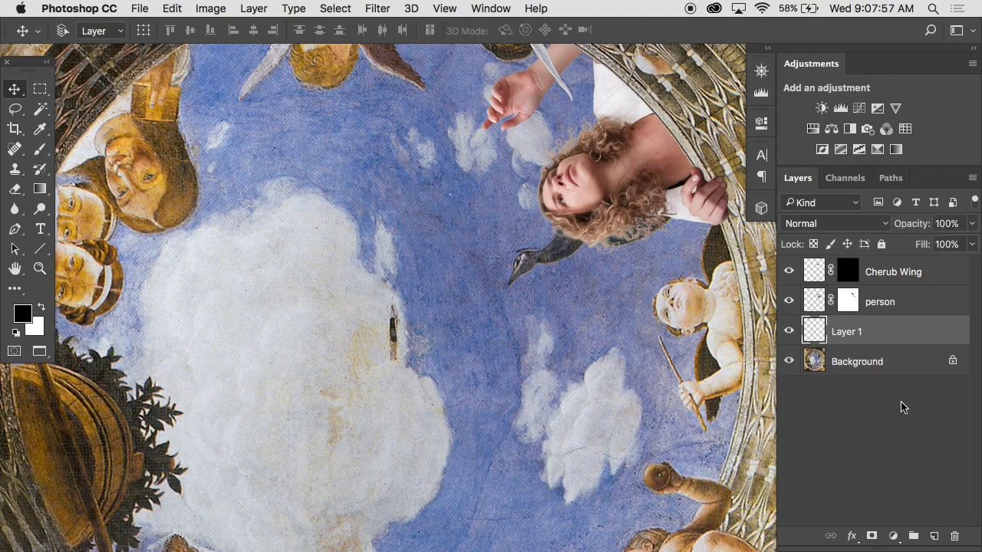
{"action": "key", "text": "s"}
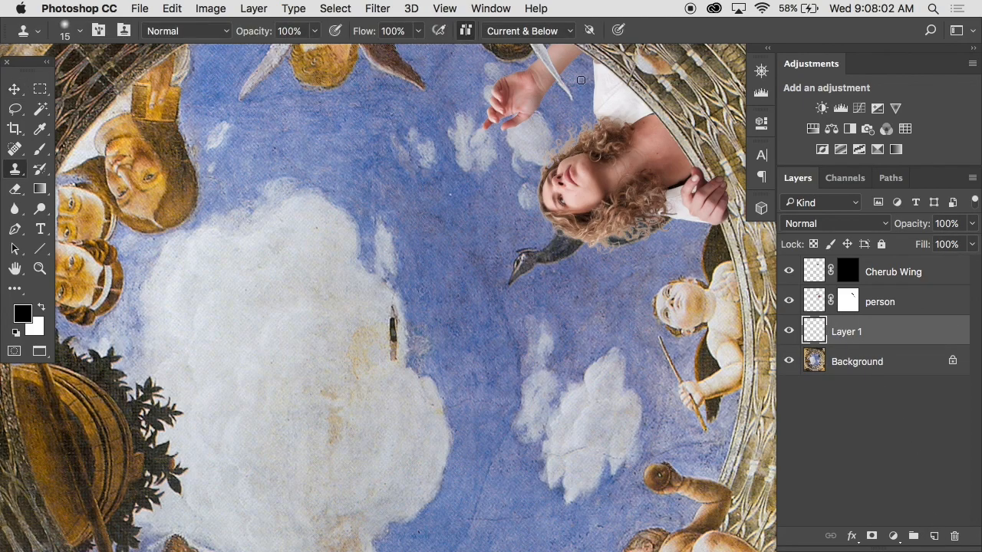
{"action": "left_click", "coordinate": [557, 36]}
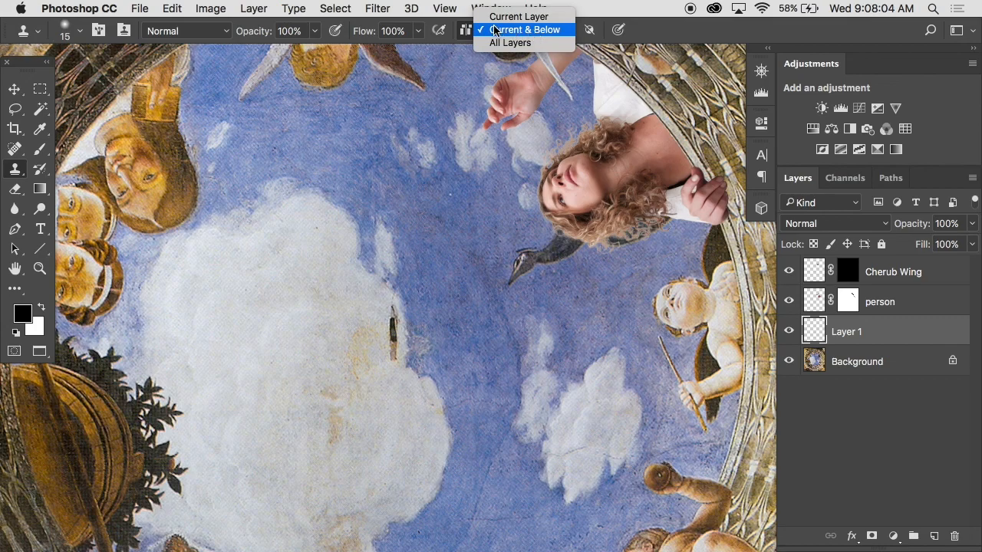
{"action": "left_click", "coordinate": [540, 29]}
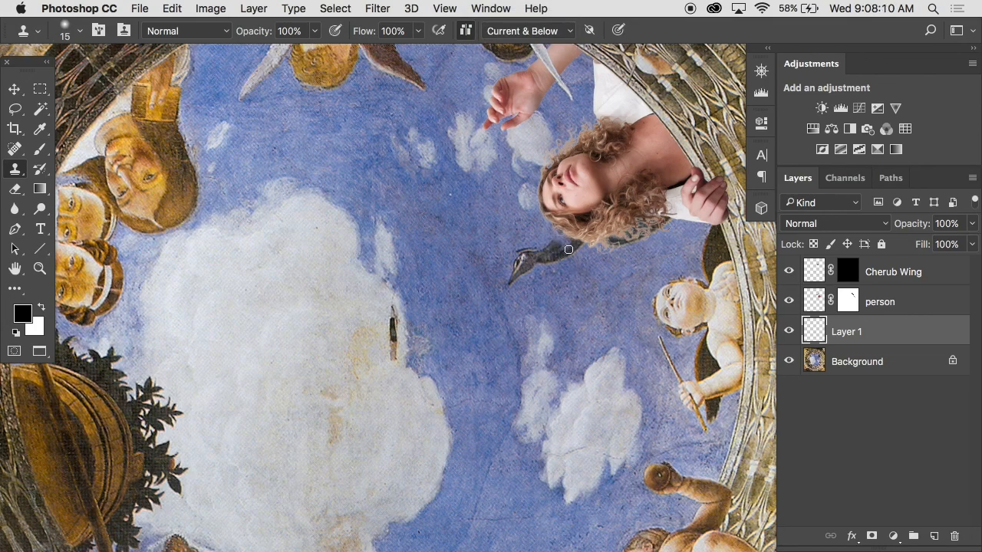
Step: Clone blue sky over the part of the bird's body beneath the woman's curls
{"action": "scroll", "coordinate": [574, 243], "scroll_direction": "up", "scroll_amount": 3}
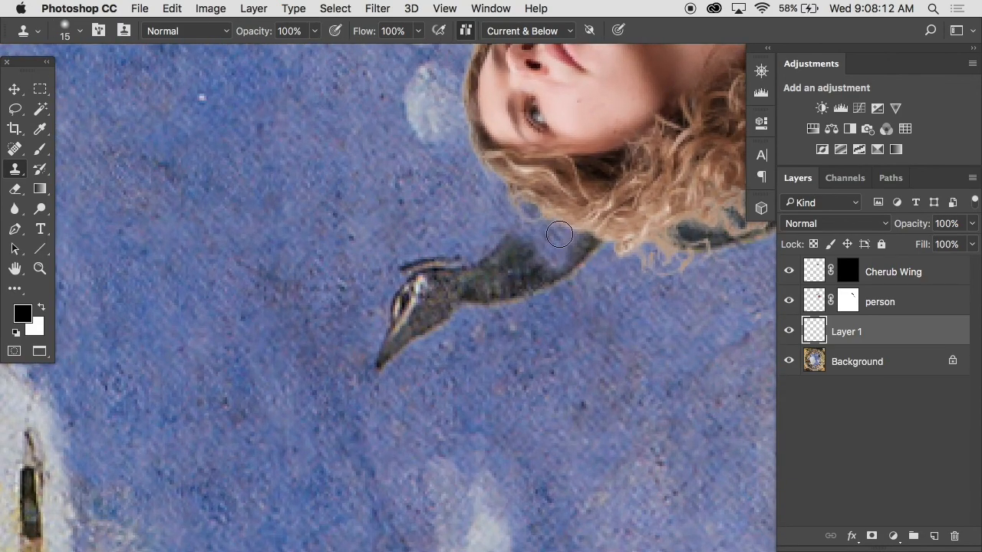
{"action": "mouse_move", "coordinate": [604, 244]}
{"action": "left_mouse_down"}
{"action": "mouse_move", "coordinate": [563, 248]}
{"action": "mouse_move", "coordinate": [592, 270]}
{"action": "mouse_move", "coordinate": [607, 248]}
{"action": "mouse_move", "coordinate": [639, 249]}
{"action": "mouse_move", "coordinate": [662, 231]}
{"action": "mouse_move", "coordinate": [715, 235]}
{"action": "left_mouse_up"}
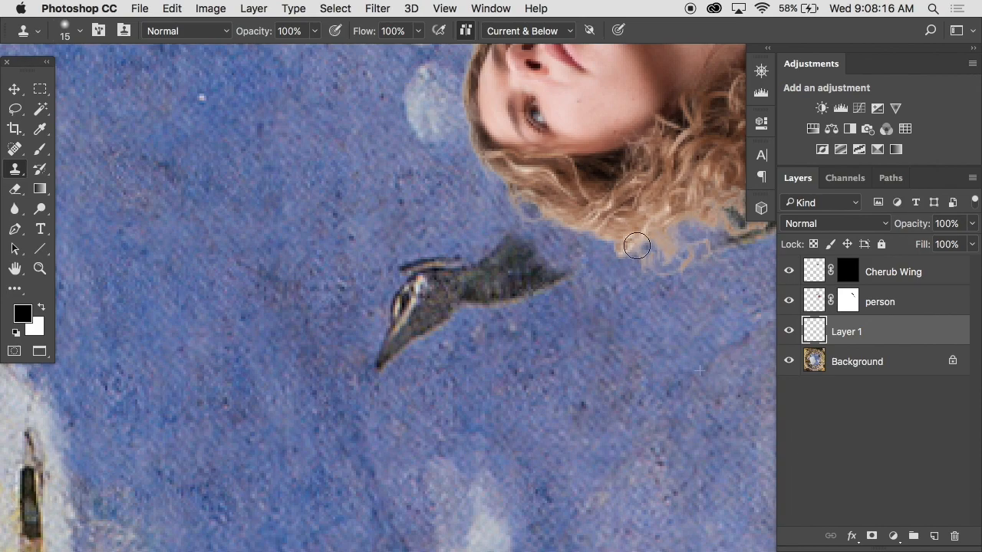
{"action": "scroll", "coordinate": [637, 245], "scroll_direction": "right", "scroll_amount": 4}
{"action": "mouse_move", "coordinate": [579, 246]}
{"action": "left_mouse_down"}
{"action": "mouse_move", "coordinate": [679, 227]}
{"action": "mouse_move", "coordinate": [597, 228]}
{"action": "mouse_move", "coordinate": [629, 205]}
{"action": "mouse_move", "coordinate": [662, 208]}
{"action": "mouse_move", "coordinate": [656, 287]}
{"action": "mouse_move", "coordinate": [686, 248]}
{"action": "mouse_move", "coordinate": [685, 227]}
{"action": "mouse_move", "coordinate": [668, 243]}
{"action": "mouse_move", "coordinate": [685, 210]}
{"action": "mouse_move", "coordinate": [636, 165]}
{"action": "mouse_move", "coordinate": [644, 175]}
{"action": "mouse_move", "coordinate": [727, 183]}
{"action": "mouse_move", "coordinate": [703, 142]}
{"action": "mouse_move", "coordinate": [734, 189]}
{"action": "left_mouse_up"}
Step: Clone out the bird's remaining neck, head and beak with sky sampled from nearby areas
{"action": "left_click", "coordinate": [656, 288], "text": "alt"}
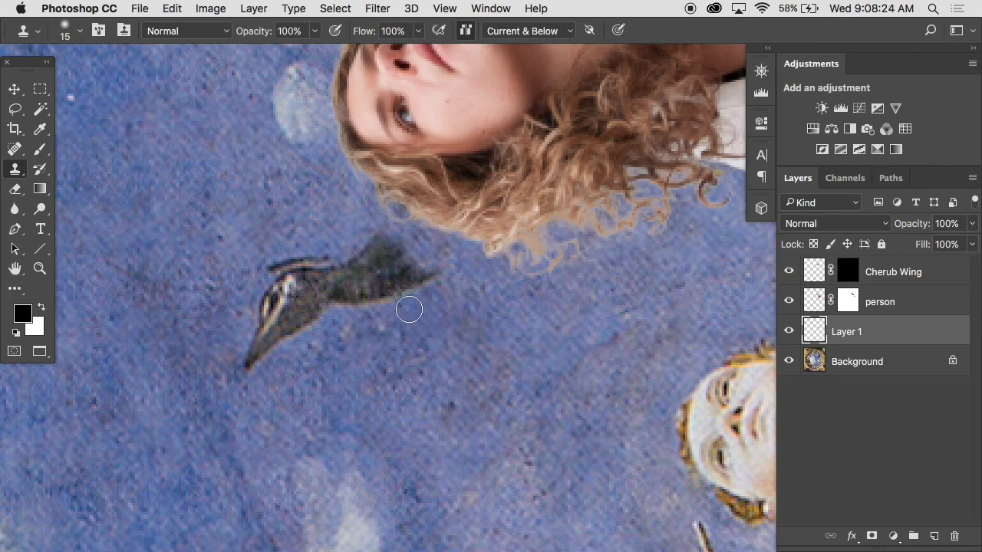
{"action": "mouse_move", "coordinate": [361, 257]}
{"action": "left_mouse_down"}
{"action": "mouse_move", "coordinate": [390, 308]}
{"action": "mouse_move", "coordinate": [373, 237]}
{"action": "mouse_move", "coordinate": [425, 277]}
{"action": "left_mouse_up"}
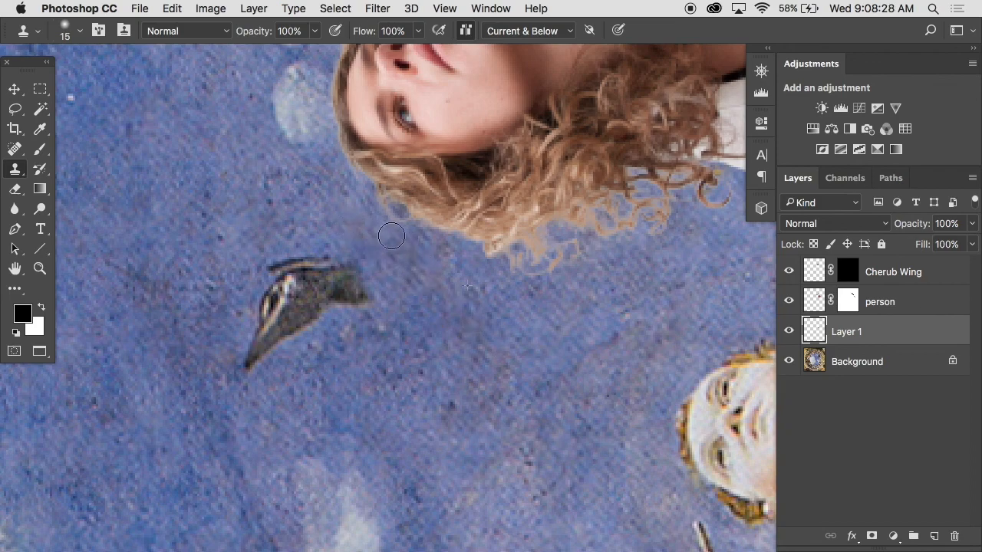
{"action": "left_click", "coordinate": [291, 213], "text": "alt"}
{"action": "mouse_move", "coordinate": [366, 297]}
{"action": "left_mouse_down"}
{"action": "mouse_move", "coordinate": [366, 284]}
{"action": "mouse_move", "coordinate": [329, 267]}
{"action": "mouse_move", "coordinate": [368, 306]}
{"action": "mouse_move", "coordinate": [322, 261]}
{"action": "mouse_move", "coordinate": [311, 310]}
{"action": "mouse_move", "coordinate": [276, 270]}
{"action": "mouse_move", "coordinate": [328, 204]}
{"action": "left_mouse_up"}
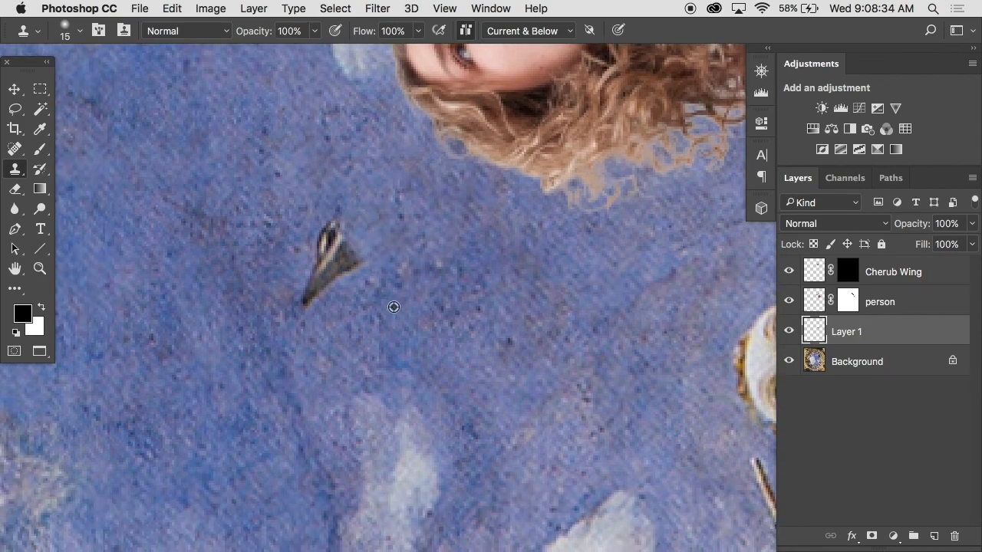
{"action": "mouse_move", "coordinate": [359, 262]}
{"action": "left_mouse_down"}
{"action": "mouse_move", "coordinate": [312, 300]}
{"action": "mouse_move", "coordinate": [310, 282]}
{"action": "mouse_move", "coordinate": [339, 250]}
{"action": "mouse_move", "coordinate": [320, 226]}
{"action": "mouse_move", "coordinate": [319, 241]}
{"action": "mouse_move", "coordinate": [340, 209]}
{"action": "mouse_move", "coordinate": [350, 222]}
{"action": "mouse_move", "coordinate": [323, 257]}
{"action": "mouse_move", "coordinate": [502, 241]}
{"action": "left_mouse_up"}
{"action": "left_click", "coordinate": [269, 192], "text": "alt"}
{"action": "left_click", "coordinate": [308, 257], "text": "alt+super"}
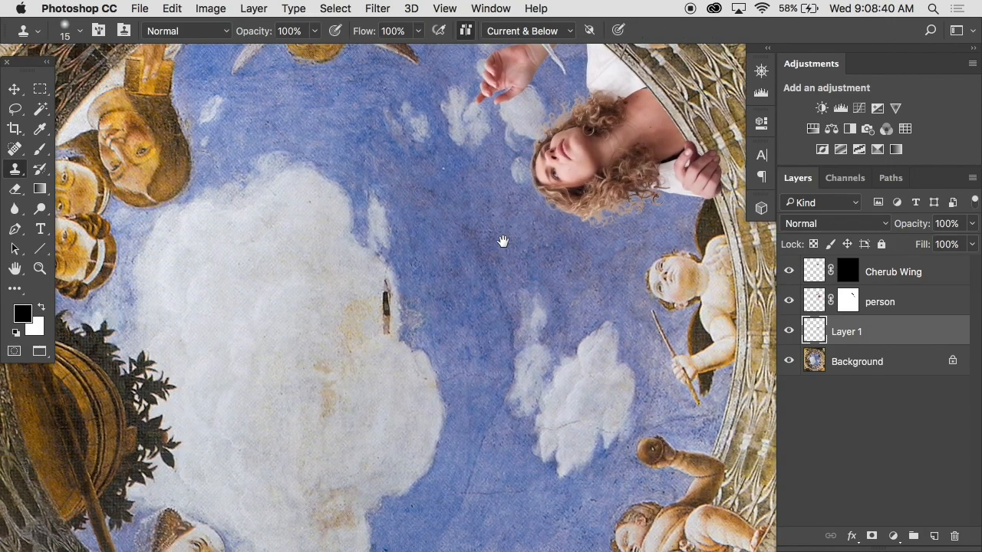
Step: Clone out the dark mark at the edge of the large cloud using cloud texture sampled beside it
{"action": "left_click", "coordinate": [399, 324], "text": "super"}
{"action": "left_click", "coordinate": [366, 328], "text": "alt"}
{"action": "mouse_move", "coordinate": [402, 307]}
{"action": "left_mouse_down"}
{"action": "mouse_move", "coordinate": [409, 356]}
{"action": "mouse_move", "coordinate": [398, 236]}
{"action": "mouse_move", "coordinate": [413, 228]}
{"action": "mouse_move", "coordinate": [399, 189]}
{"action": "mouse_move", "coordinate": [418, 237]}
{"action": "mouse_move", "coordinate": [412, 294]}
{"action": "left_mouse_up"}
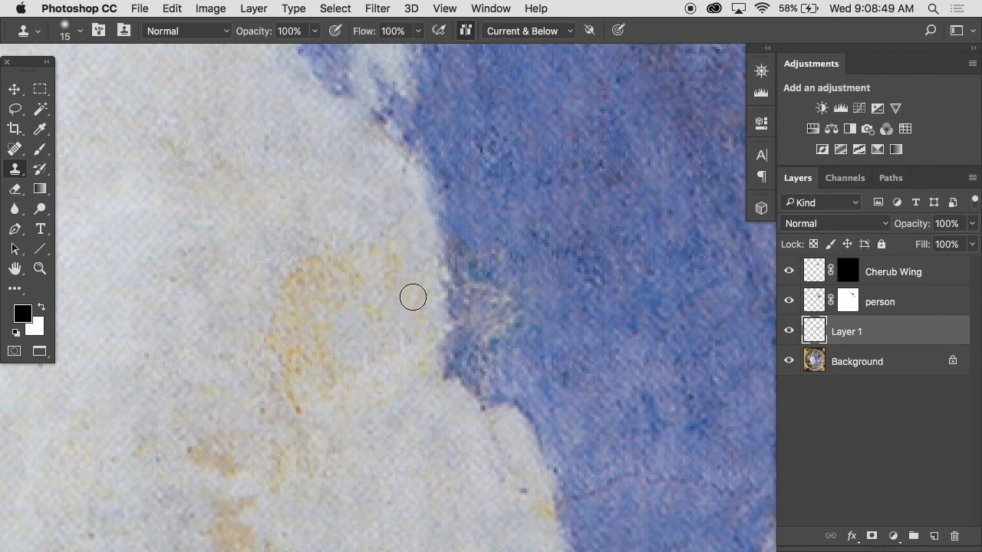
Step: Check the cloned areas across the whole ceiling by toggling the visibility of the clone layer
{"action": "left_click", "coordinate": [476, 312], "text": "alt+super"}
{"action": "left_click", "coordinate": [476, 312], "text": "alt+super"}
{"action": "left_click", "coordinate": [476, 312], "text": "alt+super"}
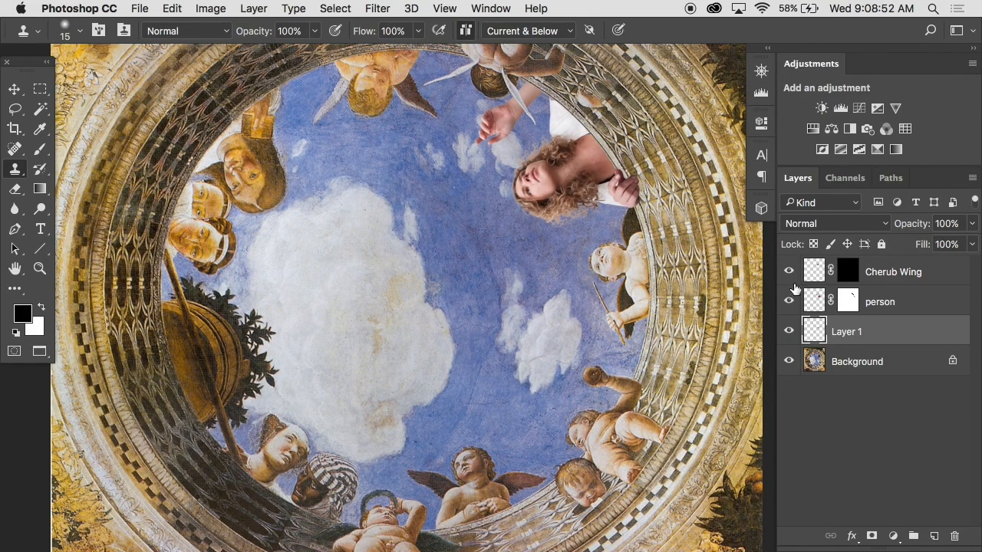
{"action": "left_click", "coordinate": [790, 333]}
{"action": "left_click", "coordinate": [789, 333]}
{"action": "left_click", "coordinate": [790, 334]}
{"action": "left_click", "coordinate": [789, 334]}
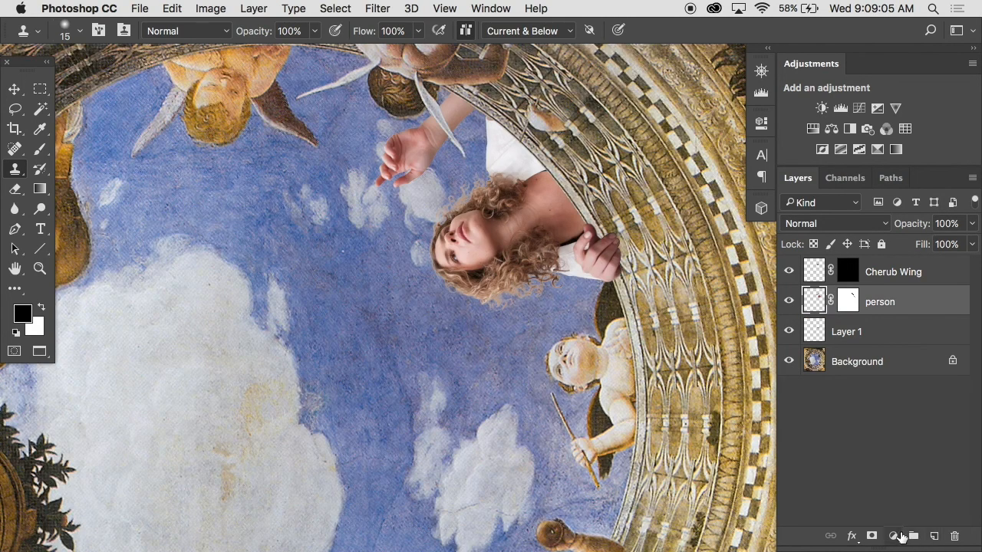
Step: Add a Levels adjustment clipped to the person layer, with the Blue channel midtones set to 0.83
{"action": "left_click", "coordinate": [894, 536]}
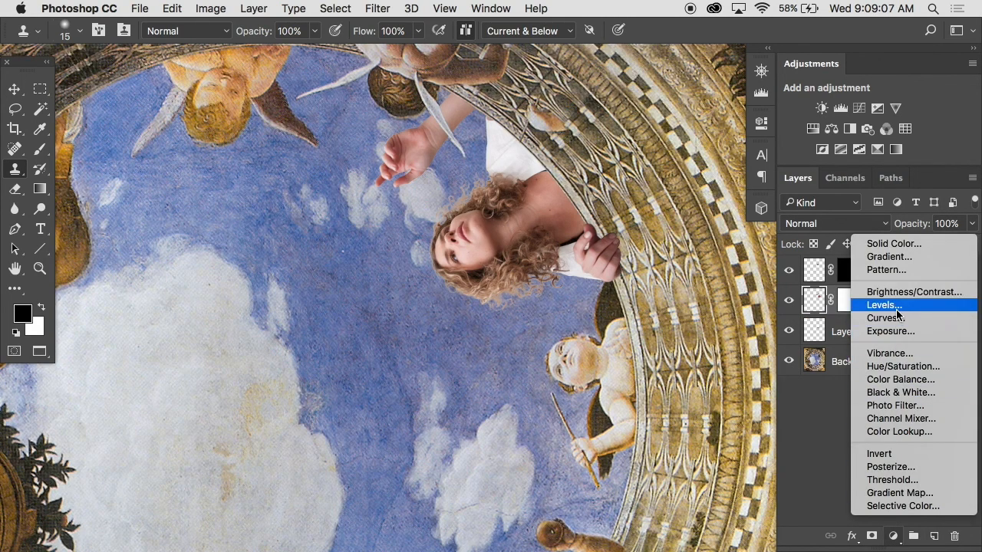
{"action": "left_click", "coordinate": [884, 305]}
{"action": "left_click_drag", "start_coordinate": [442, 210], "coordinate": [330, 184]}
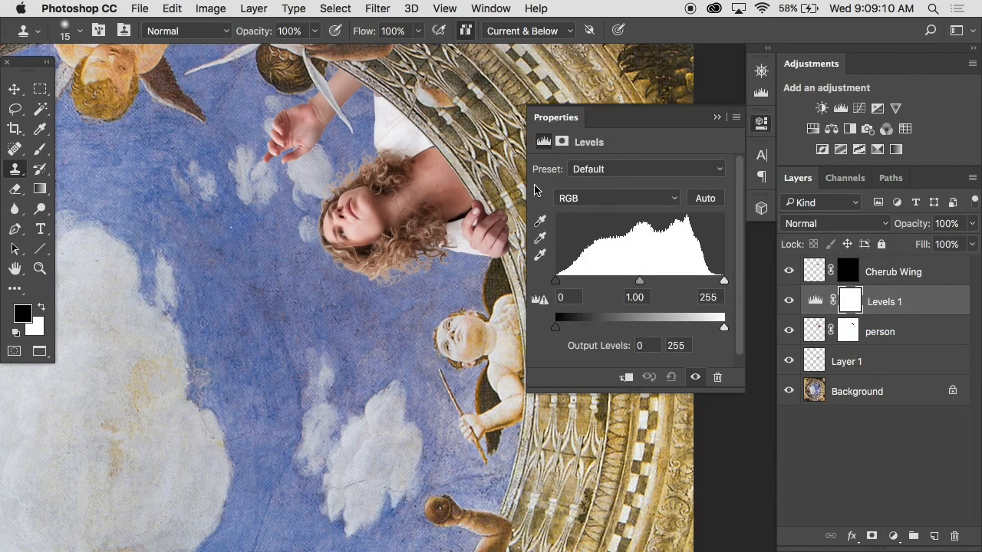
{"action": "left_click", "coordinate": [632, 199]}
{"action": "left_click", "coordinate": [620, 237]}
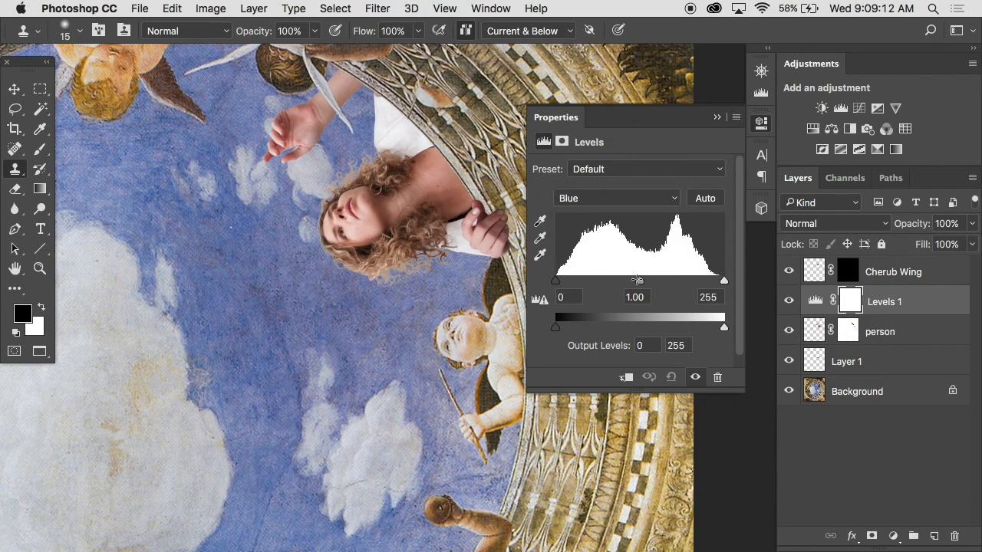
{"action": "left_click_drag", "start_coordinate": [641, 286], "coordinate": [650, 286]}
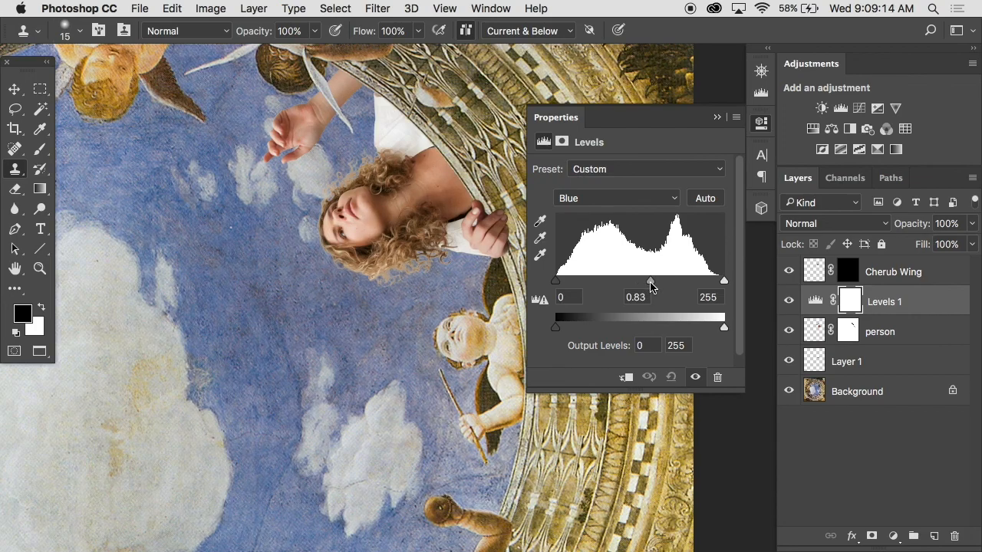
{"action": "left_click", "coordinate": [807, 313], "text": "alt"}
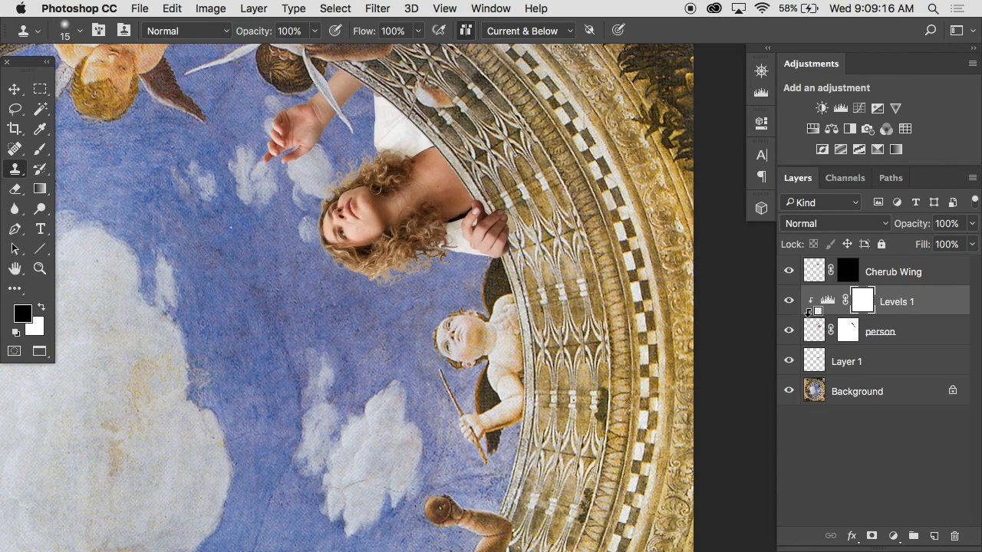
Step: Brighten the portrait by setting the Levels adjustment's RGB midtones to 1.26
{"action": "double_click", "coordinate": [826, 302]}
{"action": "left_click", "coordinate": [621, 201]}
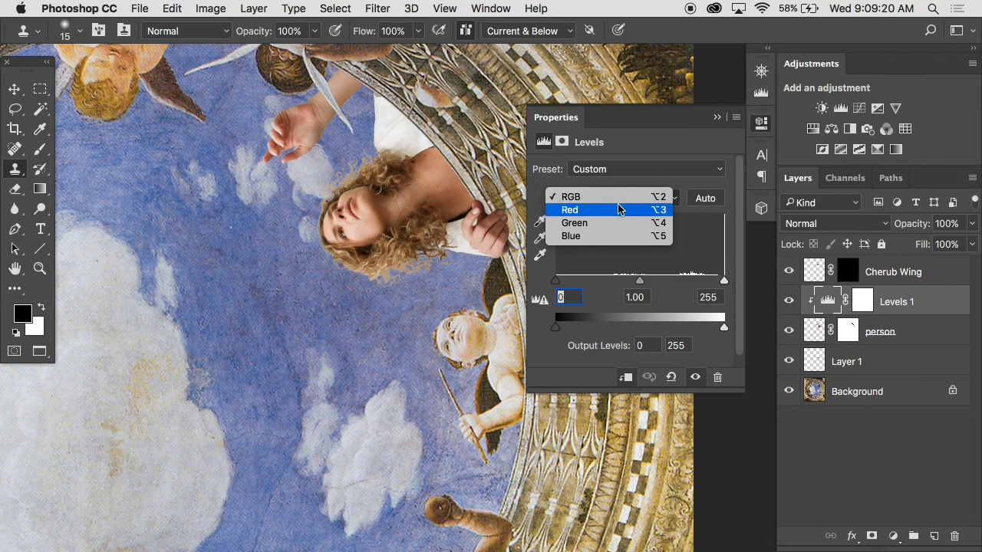
{"action": "left_click", "coordinate": [606, 197]}
{"action": "left_click_drag", "start_coordinate": [641, 281], "coordinate": [629, 280]}
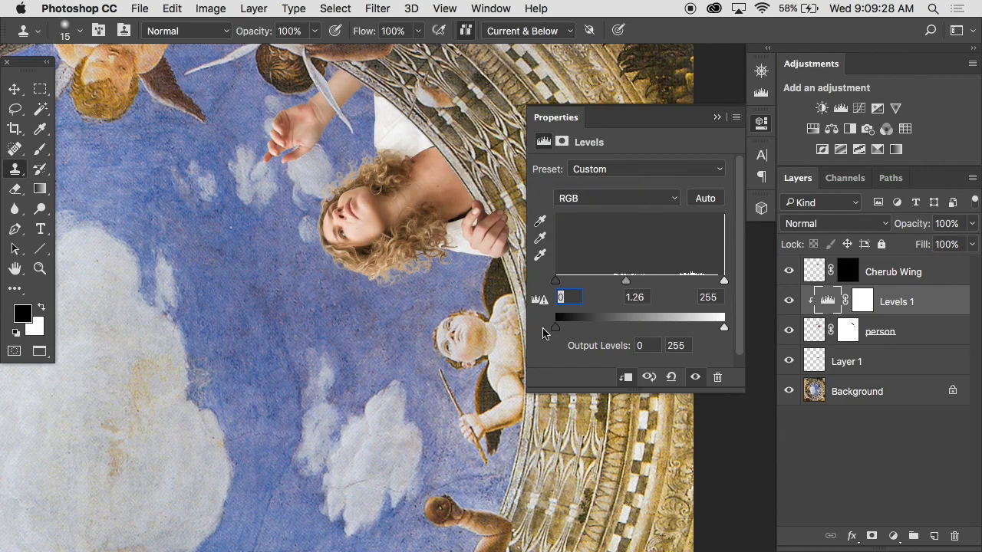
Step: Try raising the Red channel's black output level in the Levels adjustment
{"action": "left_click", "coordinate": [587, 199]}
{"action": "left_click", "coordinate": [584, 210]}
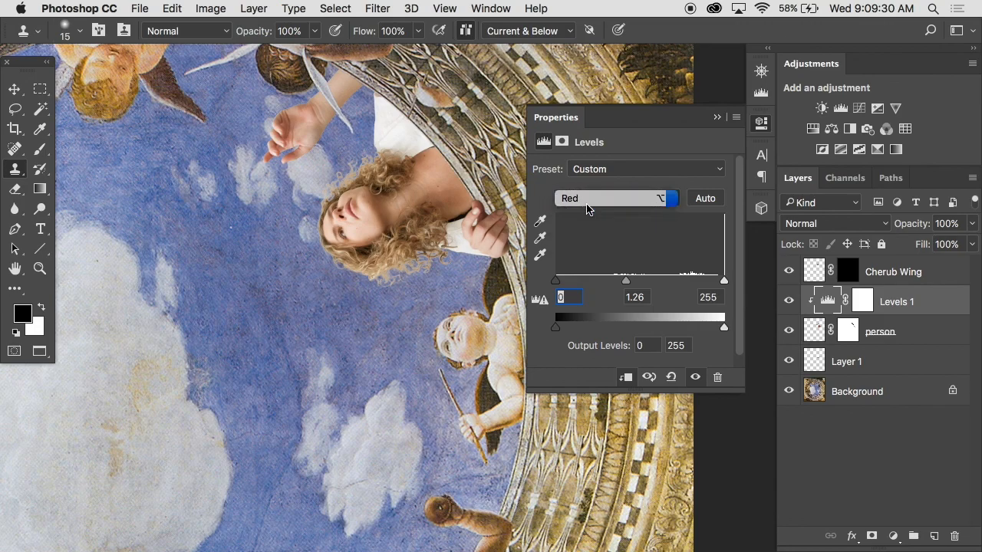
{"action": "mouse_move", "coordinate": [556, 330]}
{"action": "left_mouse_down"}
{"action": "mouse_move", "coordinate": [572, 331]}
{"action": "mouse_move", "coordinate": [558, 330]}
{"action": "left_mouse_up"}
{"action": "left_click_drag", "start_coordinate": [558, 331], "coordinate": [555, 331]}
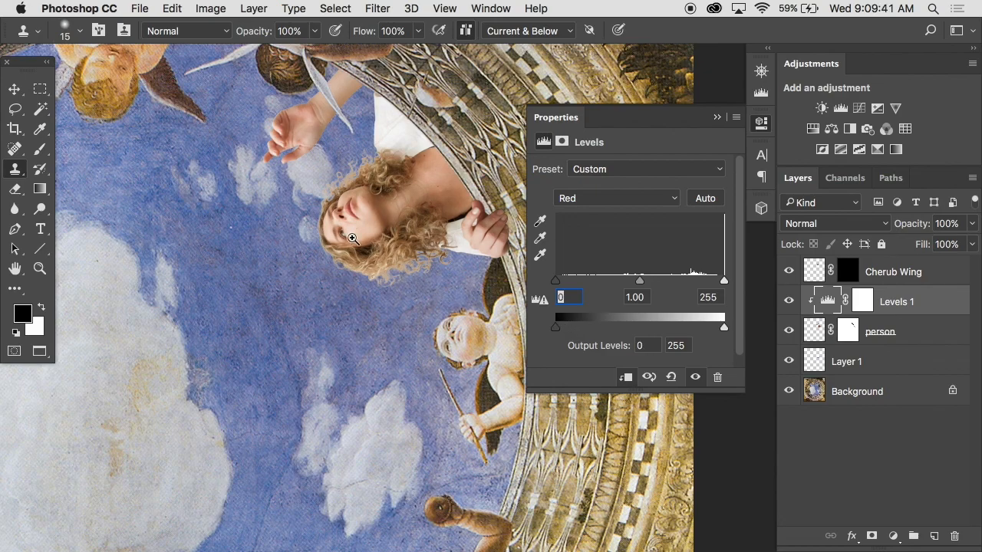
Step: Compare the portrait's skin, hair and hand tones with the painted cherub and balustrade up close
{"action": "left_click", "coordinate": [376, 241], "text": "super"}
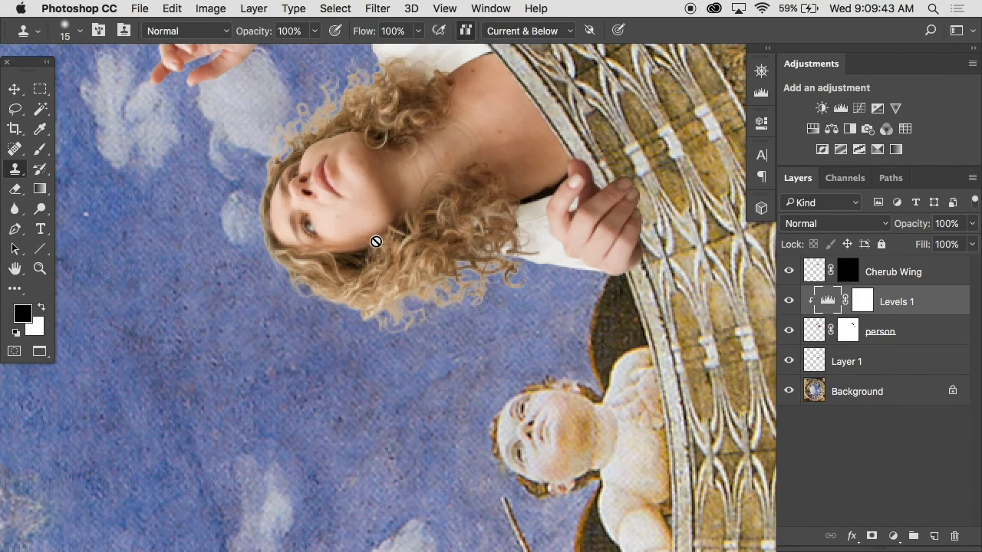
{"action": "scroll", "coordinate": [376, 241], "scroll_direction": "up", "scroll_amount": 5}
{"action": "scroll", "coordinate": [376, 242], "scroll_direction": "left", "scroll_amount": 6}
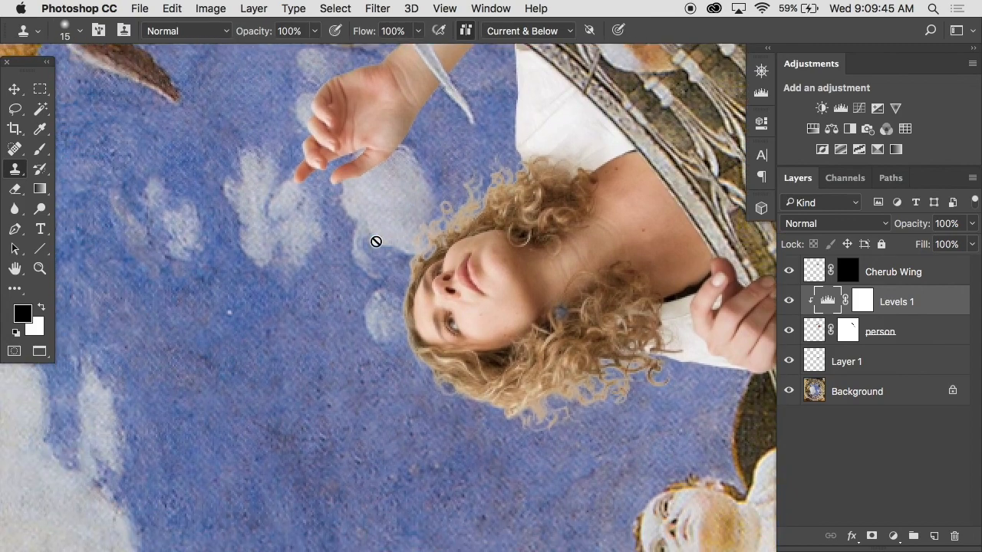
{"action": "scroll", "coordinate": [421, 270], "scroll_direction": "down", "scroll_amount": 5}
{"action": "scroll", "coordinate": [421, 270], "scroll_direction": "right", "scroll_amount": 5}
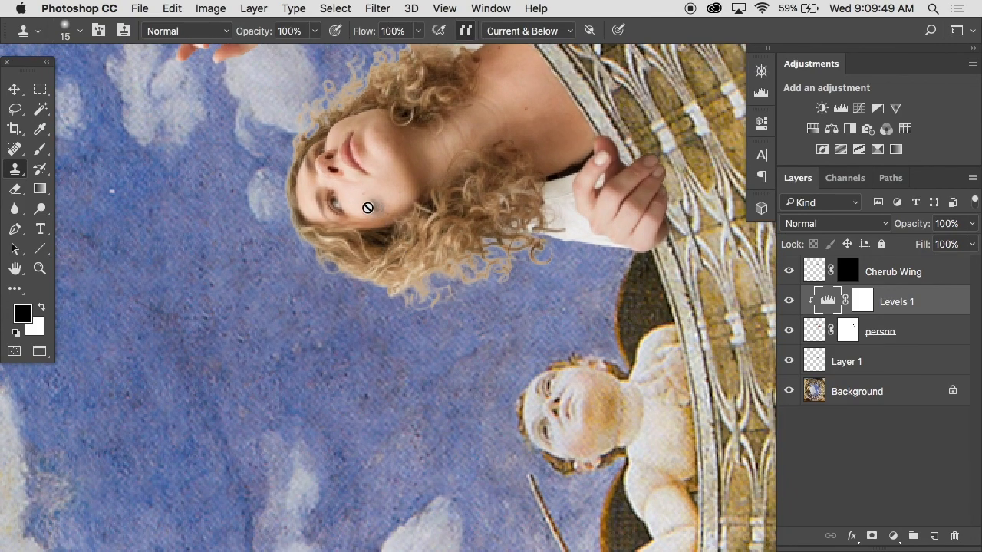
{"action": "double_click", "coordinate": [826, 299]}
{"action": "left_click", "coordinate": [579, 204]}
{"action": "left_click", "coordinate": [588, 202]}
{"action": "left_click_drag", "start_coordinate": [557, 329], "coordinate": [546, 329]}
{"action": "left_click_drag", "start_coordinate": [438, 340], "coordinate": [344, 266]}
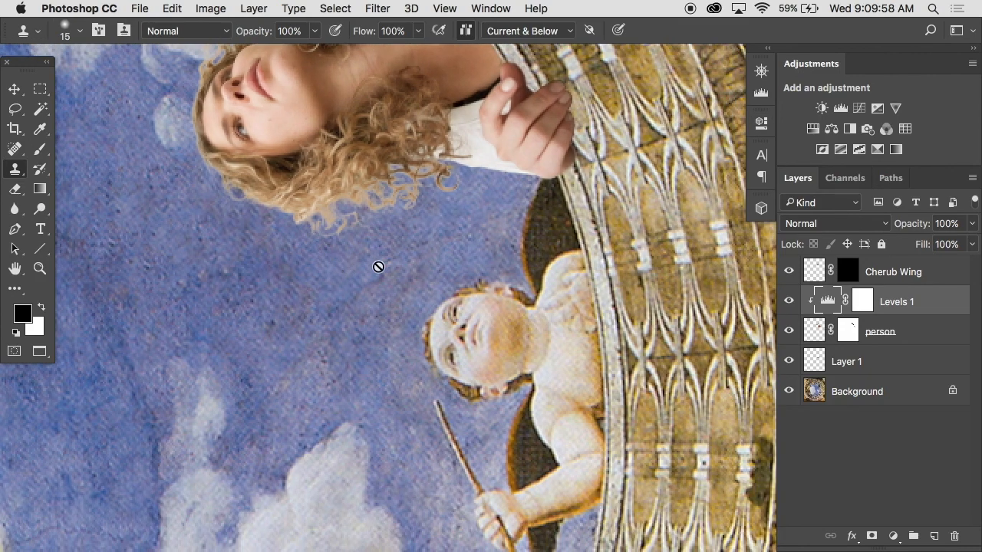
{"action": "left_click_drag", "start_coordinate": [279, 263], "coordinate": [596, 551]}
{"action": "left_click_drag", "start_coordinate": [159, 91], "coordinate": [189, 130]}
{"action": "left_click_drag", "start_coordinate": [585, 313], "coordinate": [340, 173]}
Step: Set the Red channel's black output level to 8 in the portrait's Levels adjustment
{"action": "double_click", "coordinate": [826, 301]}
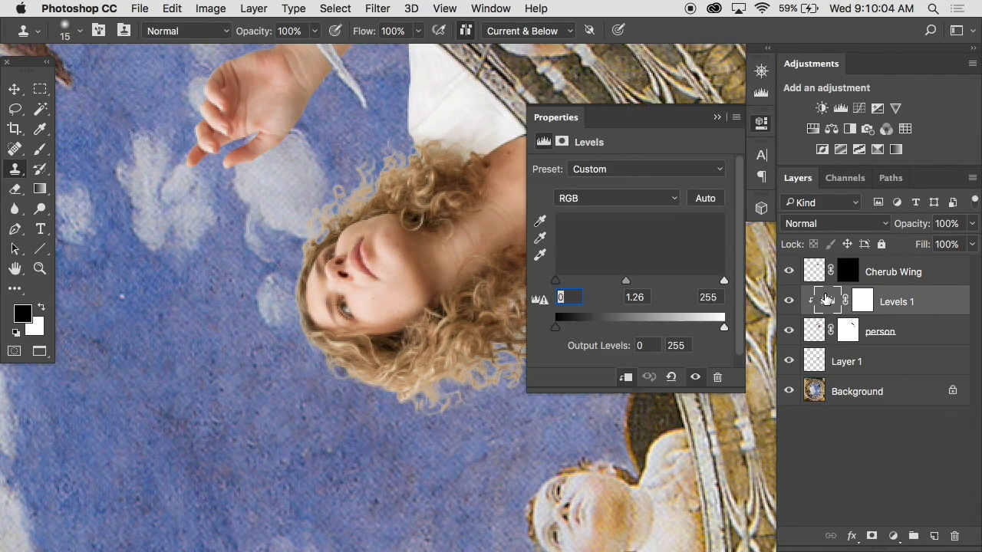
{"action": "left_click", "coordinate": [605, 201]}
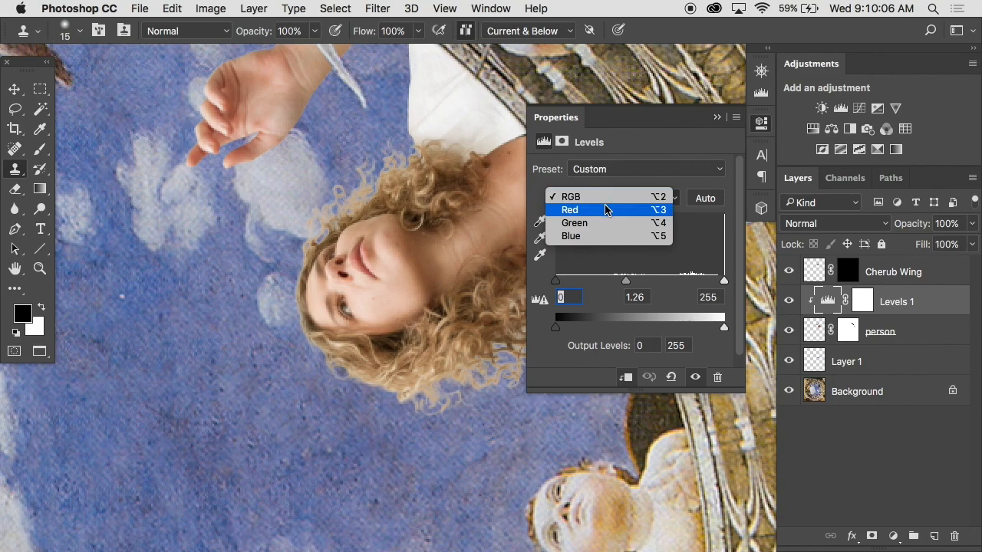
{"action": "left_click", "coordinate": [605, 211]}
{"action": "mouse_move", "coordinate": [558, 332]}
{"action": "left_mouse_down"}
{"action": "mouse_move", "coordinate": [629, 327]}
{"action": "mouse_move", "coordinate": [561, 328]}
{"action": "left_mouse_up"}
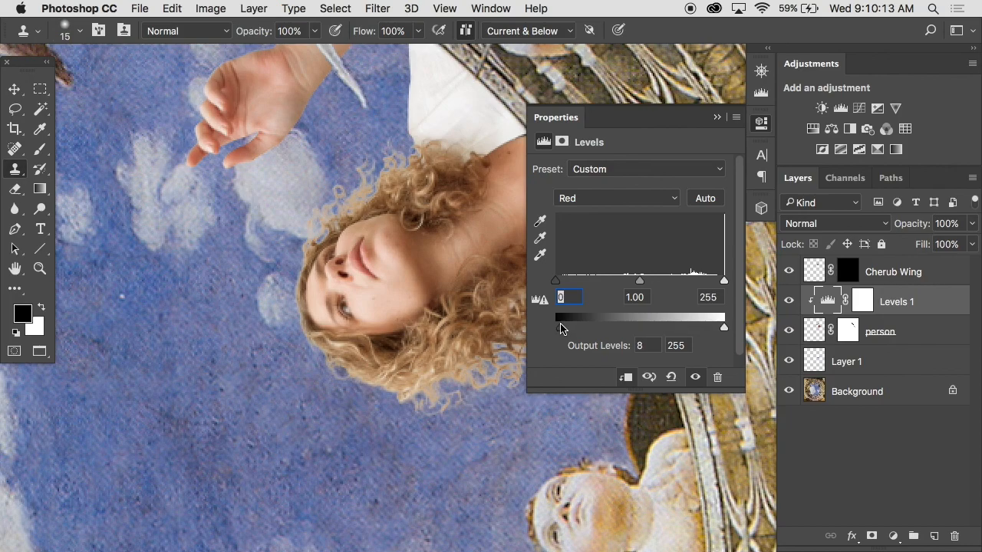
Step: Set the Green channel midtones to 1.08 in the portrait's Levels adjustment
{"action": "scroll", "coordinate": [416, 345], "scroll_direction": "down", "scroll_amount": 5}
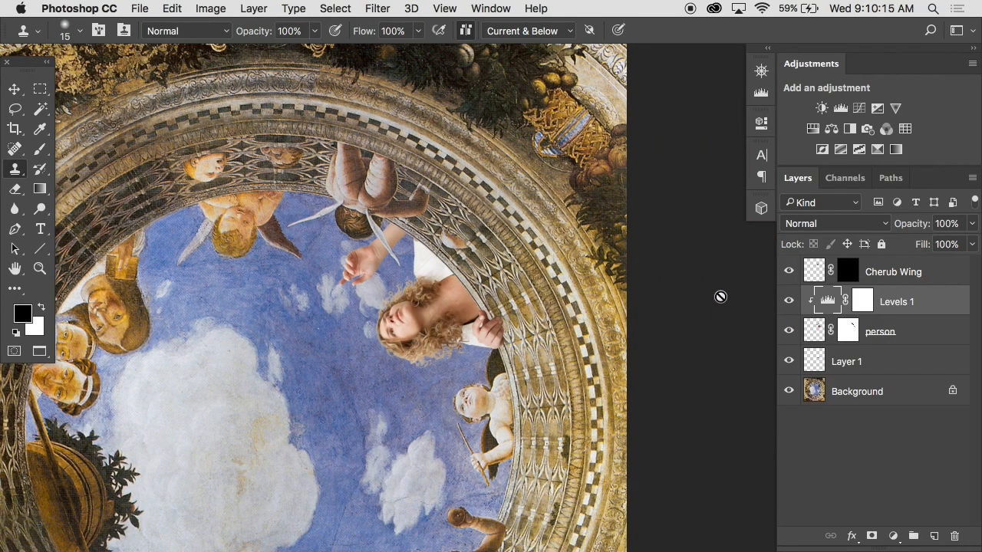
{"action": "double_click", "coordinate": [828, 301]}
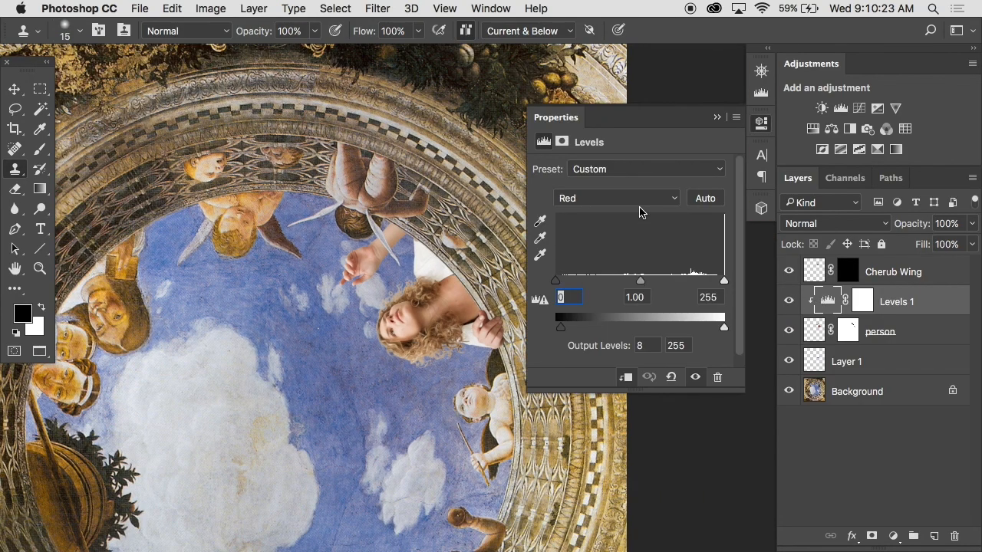
{"action": "left_click", "coordinate": [638, 198]}
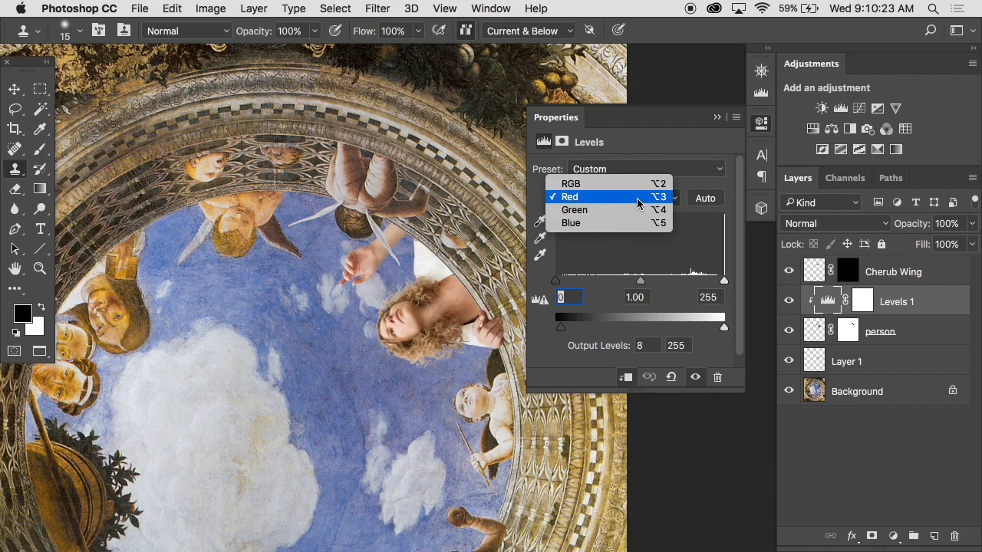
{"action": "left_click", "coordinate": [638, 210]}
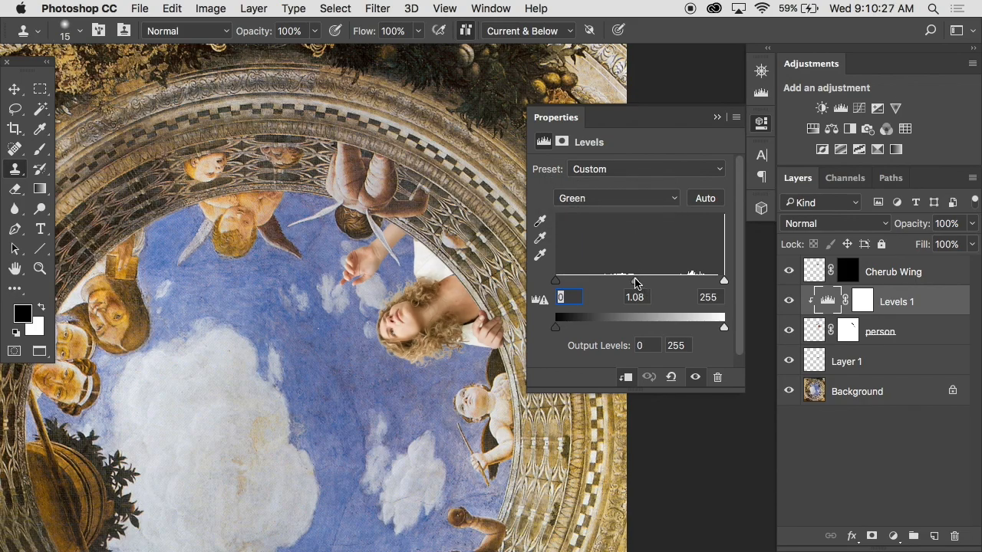
Step: Create a new layer directly above the person layer and fill it with 50% Gray in Normal mode at 100% opacity
{"action": "scroll", "coordinate": [413, 345], "scroll_direction": "up", "scroll_amount": 4}
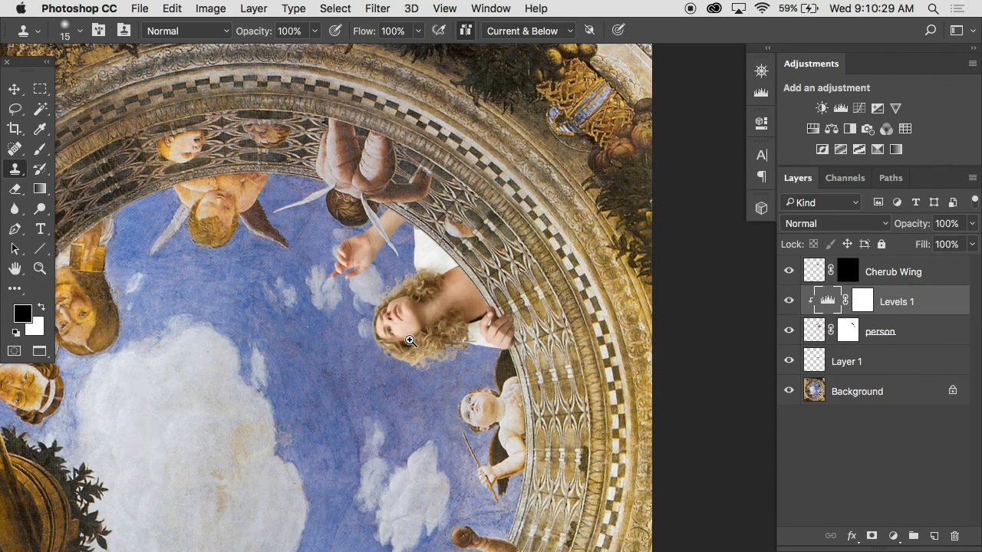
{"action": "left_click", "coordinate": [884, 332]}
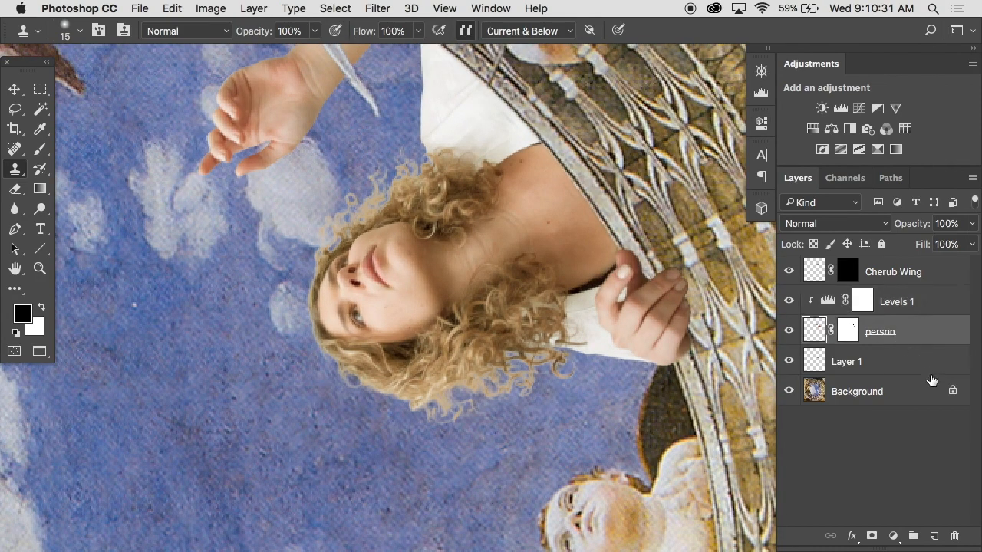
{"action": "left_click", "coordinate": [933, 535]}
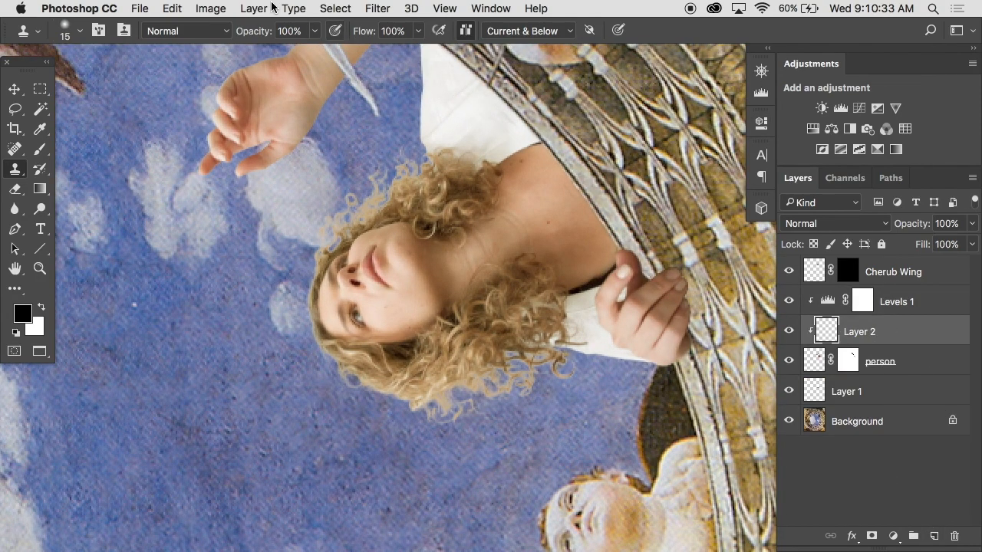
{"action": "left_click", "coordinate": [168, 7]}
{"action": "left_click", "coordinate": [198, 253]}
{"action": "left_click", "coordinate": [529, 193]}
{"action": "left_click", "coordinate": [529, 205]}
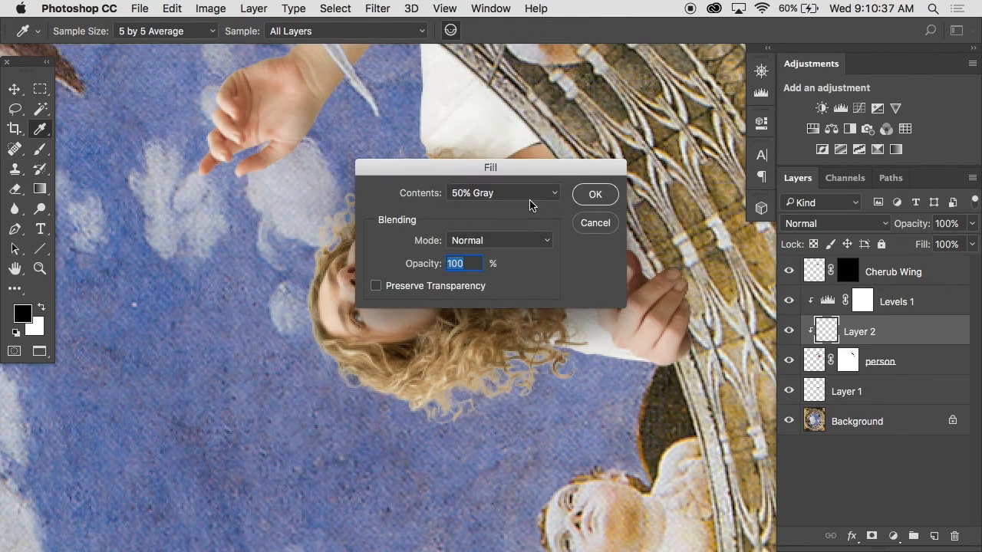
{"action": "left_click", "coordinate": [595, 194]}
{"action": "key", "text": "s"}
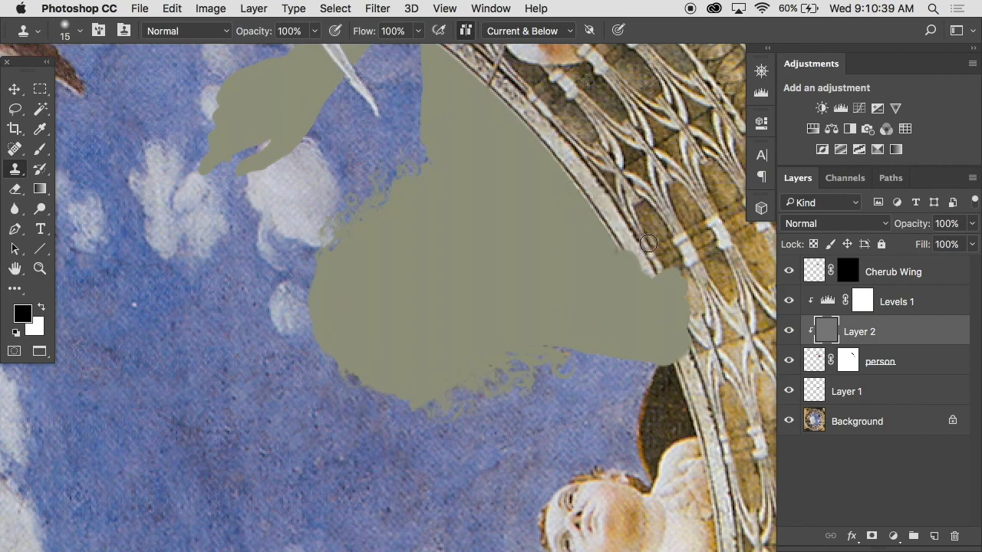
Step: Set the gray fill layer's blend mode to Soft Light and add about 19% uniform, monochromatic noise to it
{"action": "left_click", "coordinate": [814, 223]}
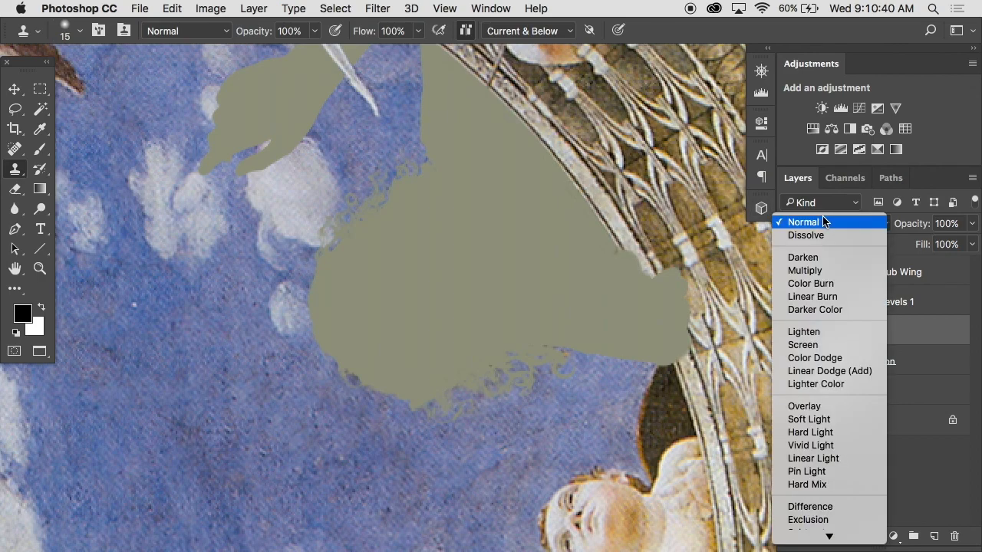
{"action": "left_click", "coordinate": [810, 419]}
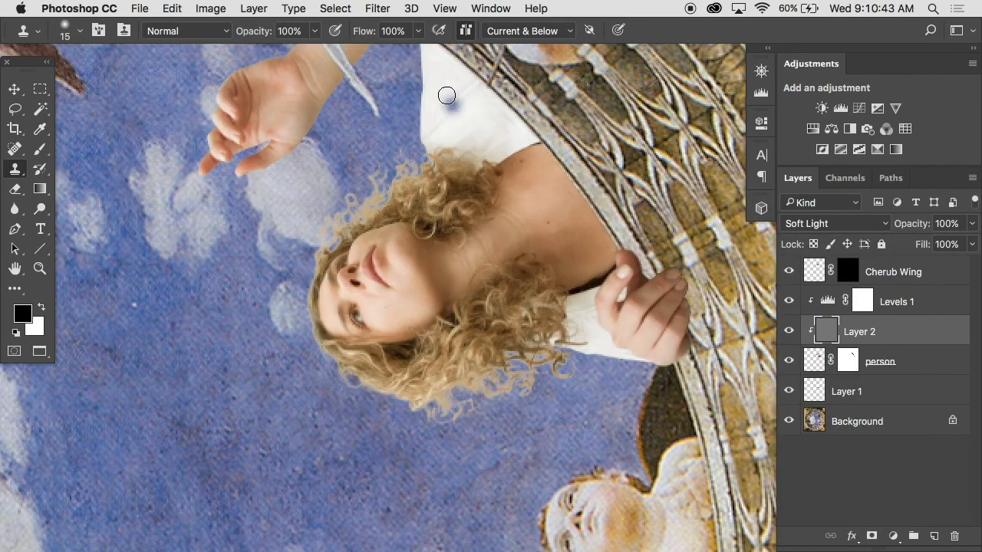
{"action": "left_click", "coordinate": [377, 8]}
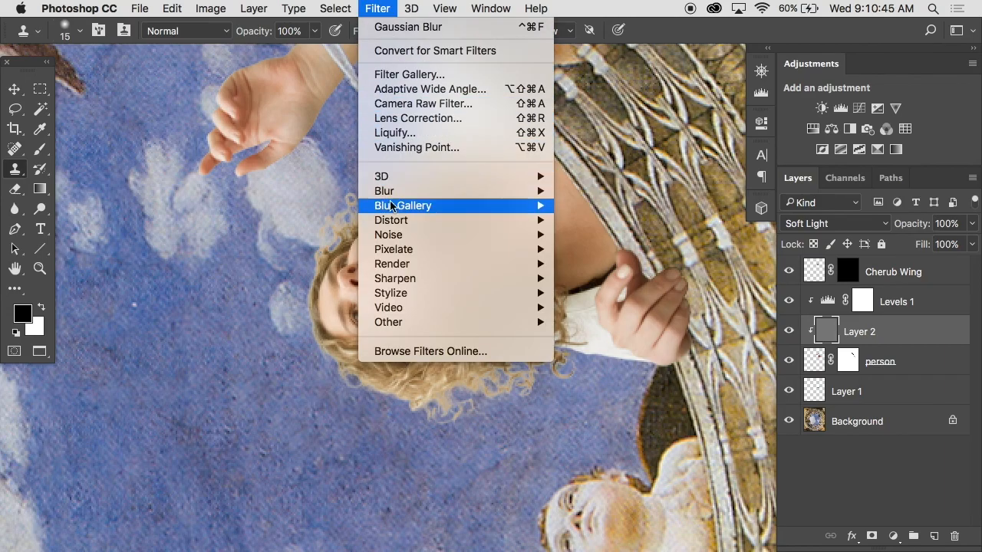
{"action": "left_click", "coordinate": [595, 232]}
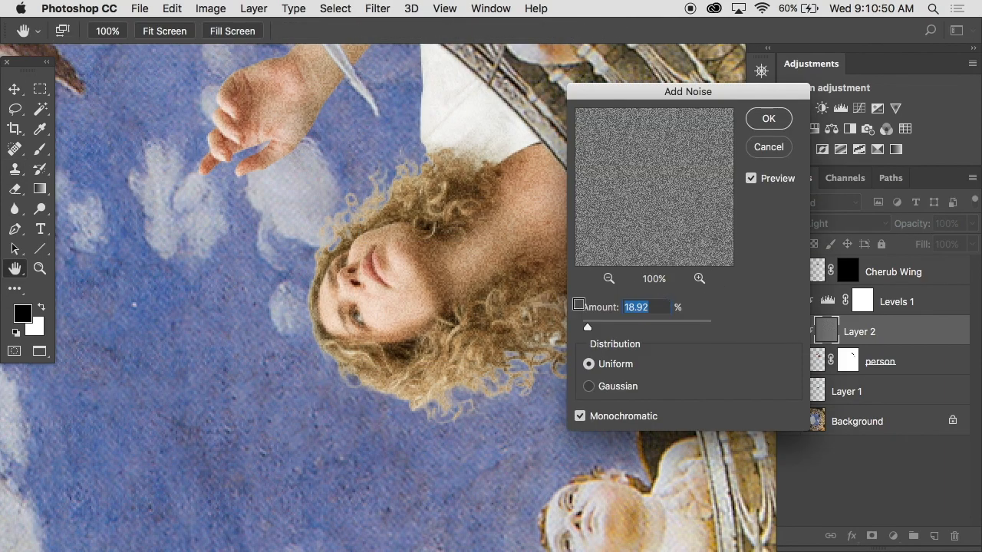
{"action": "left_click_drag", "start_coordinate": [588, 329], "coordinate": [587, 329]}
{"action": "left_click", "coordinate": [768, 117]}
Step: Soften the noise on the gray layer with a Gaussian Blur of 0.4 pixels radius
{"action": "left_click", "coordinate": [377, 8]}
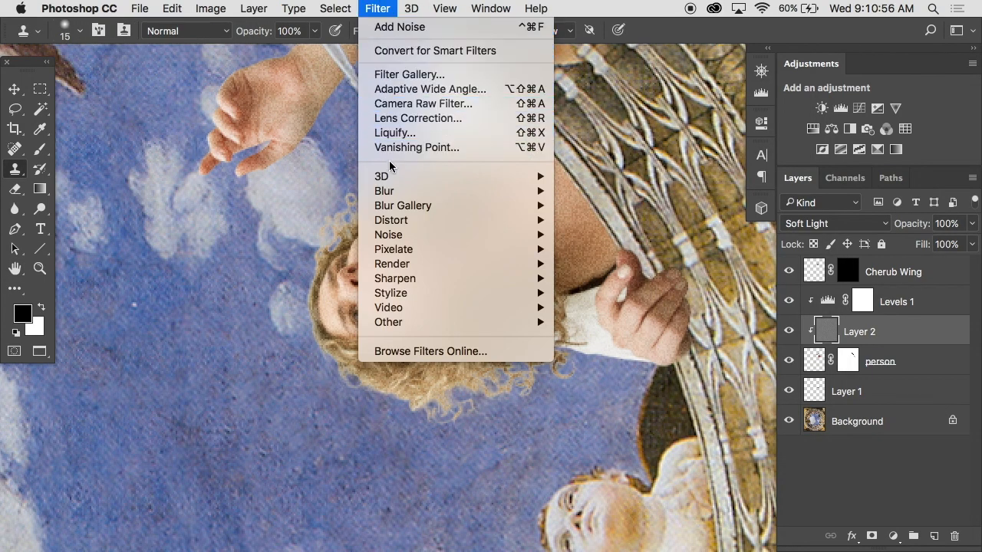
{"action": "mouse_move", "coordinate": [530, 191]}
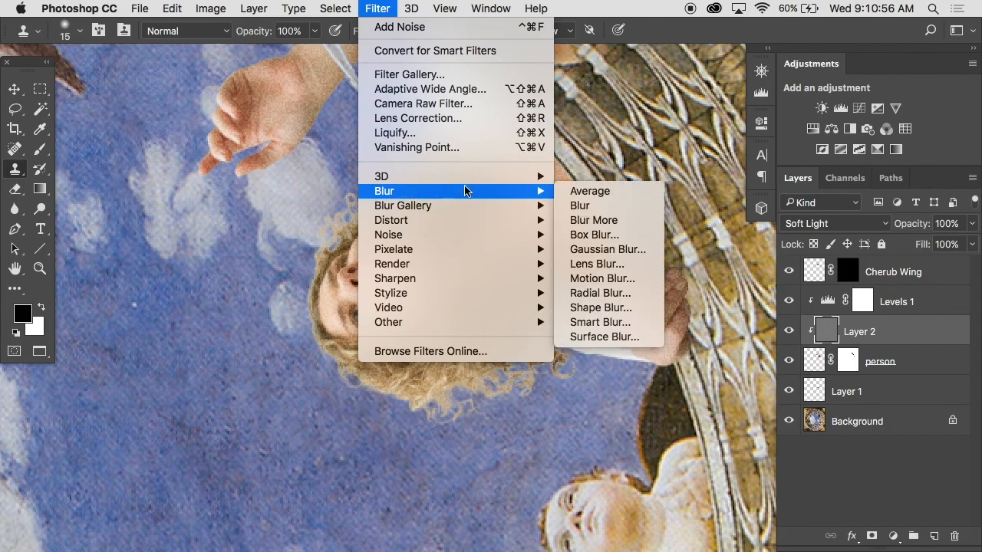
{"action": "left_click", "coordinate": [608, 249]}
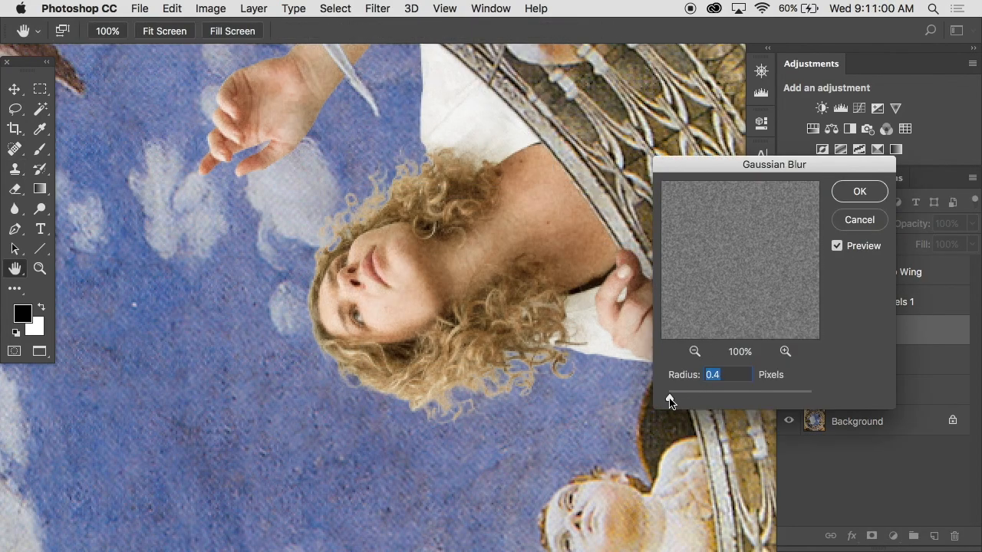
{"action": "left_click", "coordinate": [859, 191]}
{"action": "key", "text": "s"}
{"action": "left_click", "coordinate": [499, 298], "text": "alt"}
{"action": "key", "text": "ctrl+t"}
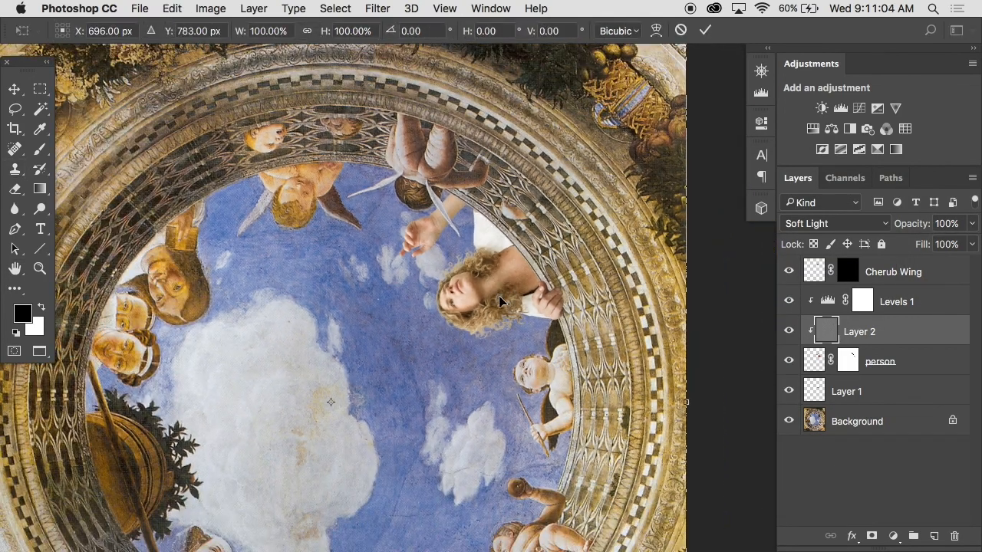
{"action": "key", "text": "ctrl+0"}
{"action": "left_click_drag", "start_coordinate": [593, 146], "coordinate": [680, 103]}
{"action": "key", "text": "Escape"}
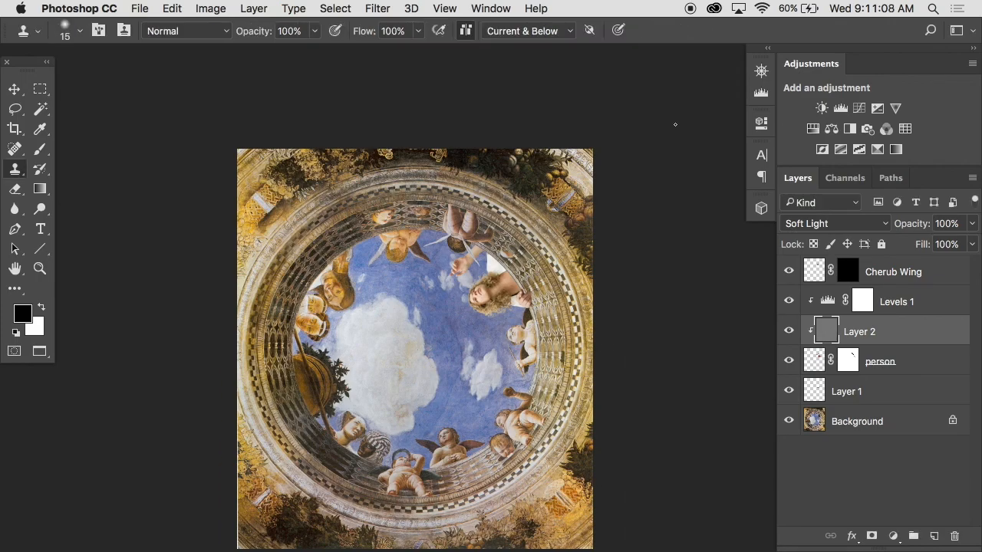
Step: Compare the portrait's grain with the fresco and examine how the painted cherubs and the balustrade around them are shaded
{"action": "left_click", "coordinate": [492, 291], "text": "super"}
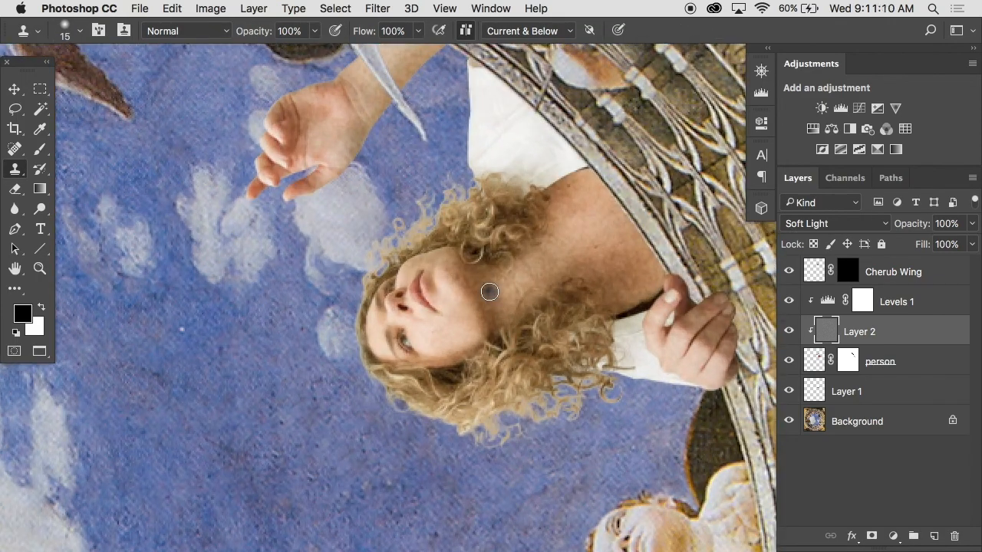
{"action": "scroll", "coordinate": [490, 291], "scroll_direction": "down", "scroll_amount": 3}
{"action": "key", "text": "Tab"}
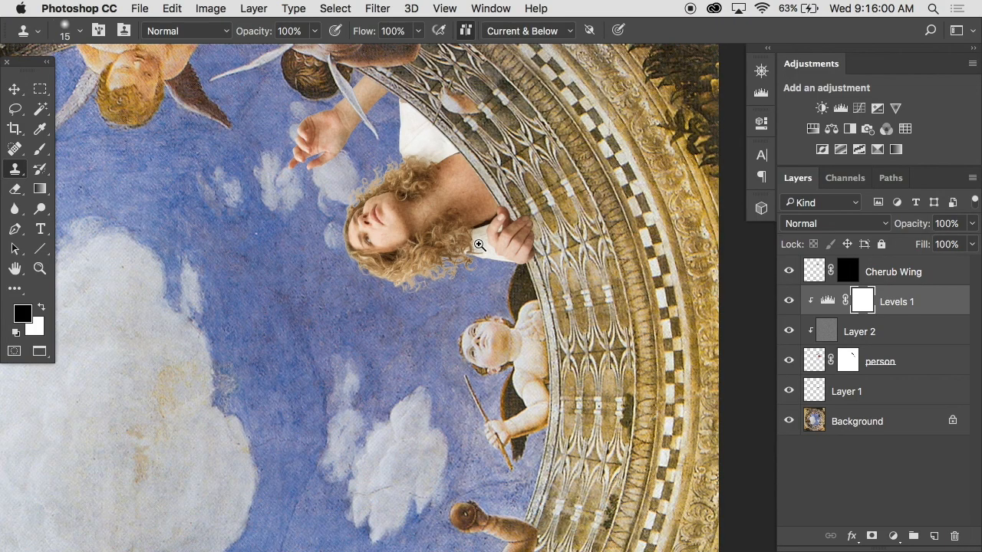
{"action": "scroll", "coordinate": [478, 240], "scroll_direction": "up", "scroll_amount": 3}
{"action": "scroll", "coordinate": [479, 244], "scroll_direction": "down", "scroll_amount": 3}
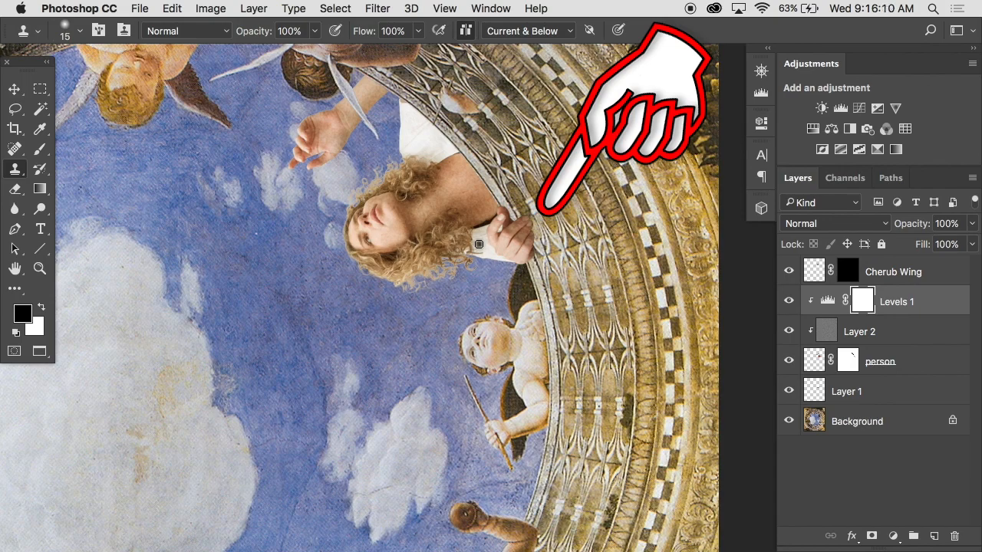
{"action": "scroll", "coordinate": [478, 244], "scroll_direction": "down", "scroll_amount": 10}
{"action": "scroll", "coordinate": [479, 244], "scroll_direction": "left", "scroll_amount": 4}
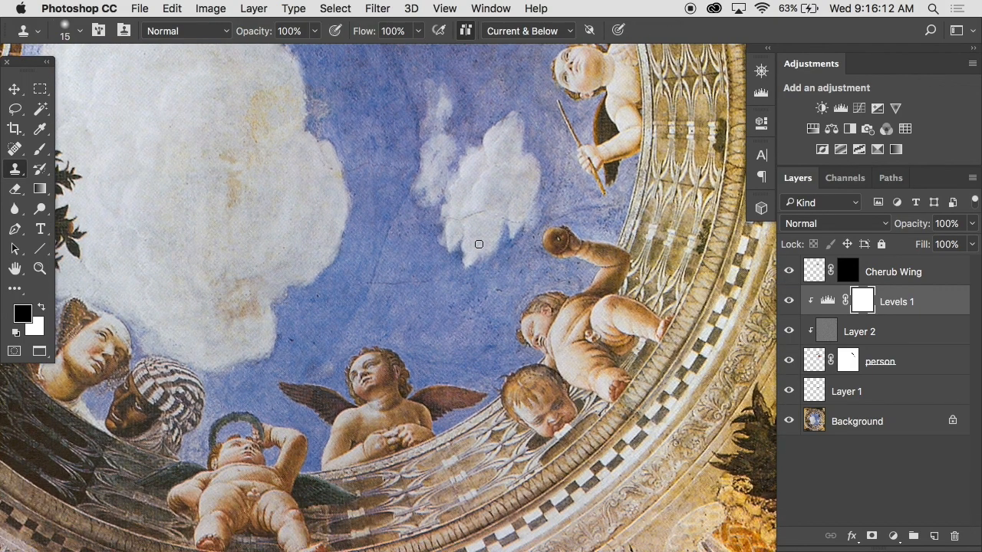
{"action": "scroll", "coordinate": [479, 244], "scroll_direction": "down", "scroll_amount": 3}
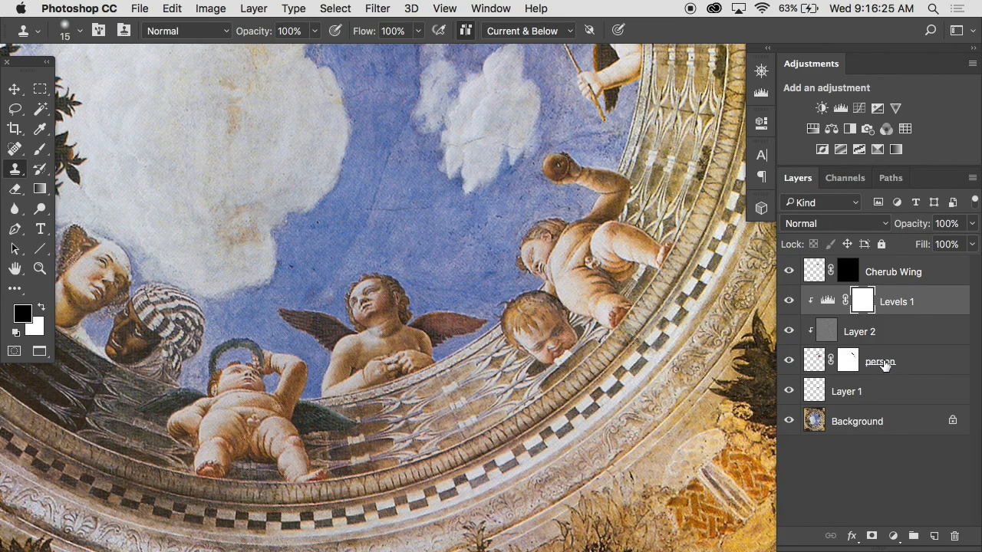
Step: Create a new empty layer directly above the person layer, clipped to the portrait
{"action": "left_click", "coordinate": [921, 363]}
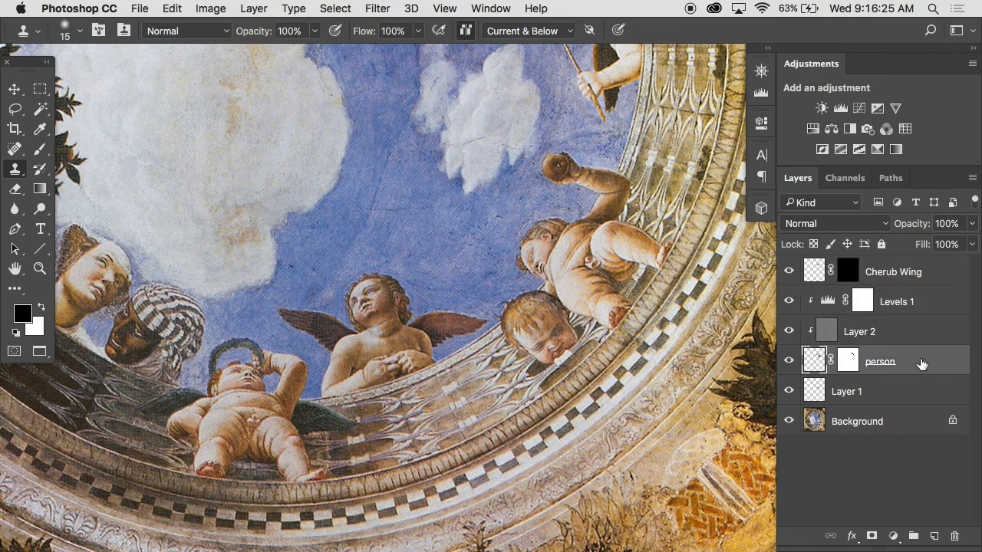
{"action": "left_click", "coordinate": [934, 537]}
{"action": "left_click_drag", "start_coordinate": [590, 220], "coordinate": [364, 457]}
{"action": "left_click_drag", "start_coordinate": [469, 163], "coordinate": [545, 289]}
{"action": "key", "text": "super+plus"}
{"action": "key", "text": "super+plus"}
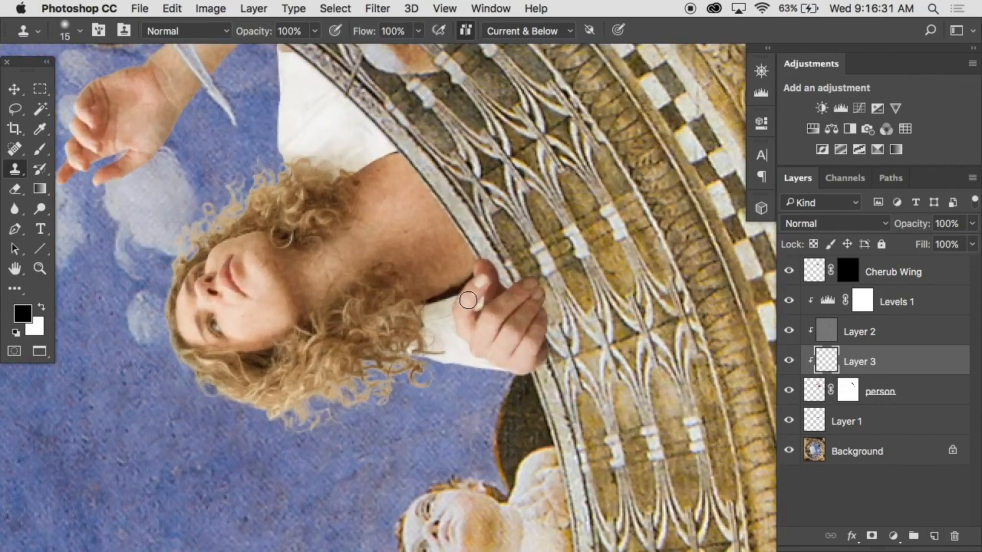
Step: Set up a soft-edged black Brush at 25 px size and 10% opacity
{"action": "key", "text": "b"}
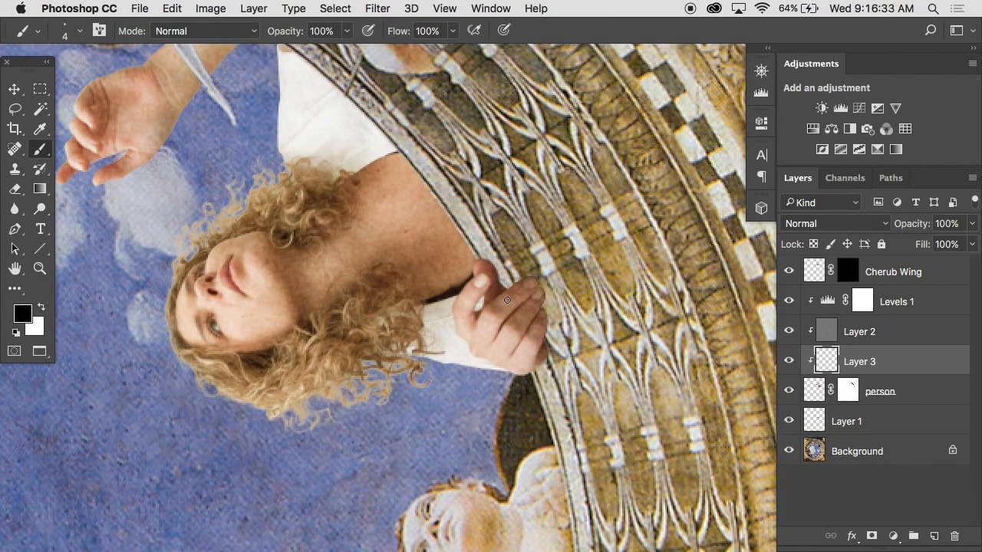
{"action": "key", "text": "bracketright"}
{"action": "key", "text": "bracketright"}
{"action": "key", "text": "bracketright"}
{"action": "key", "text": "bracketright"}
{"action": "key", "text": "bracketright"}
{"action": "key", "text": "bracketright"}
{"action": "key", "text": "bracketright"}
{"action": "right_click", "coordinate": [504, 279]}
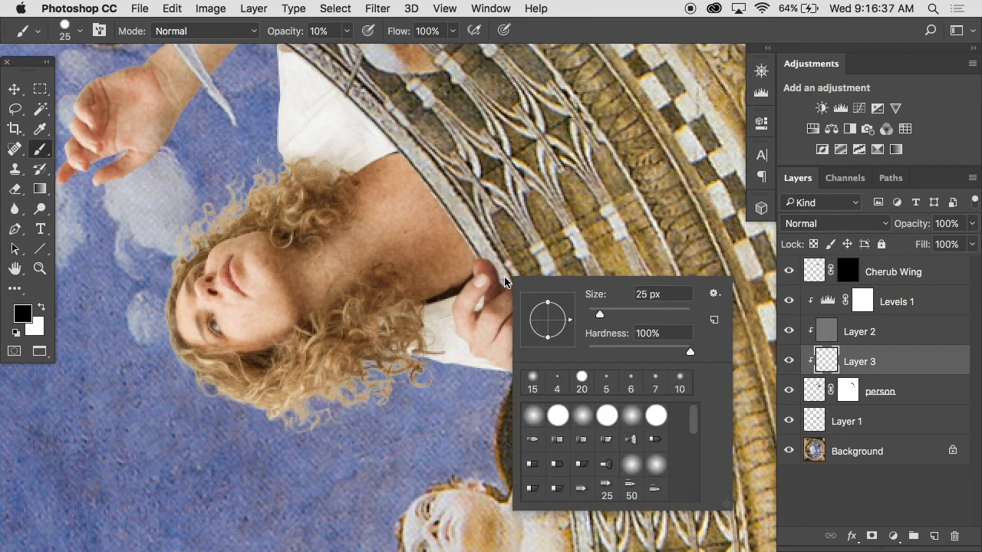
{"action": "key", "text": "Return"}
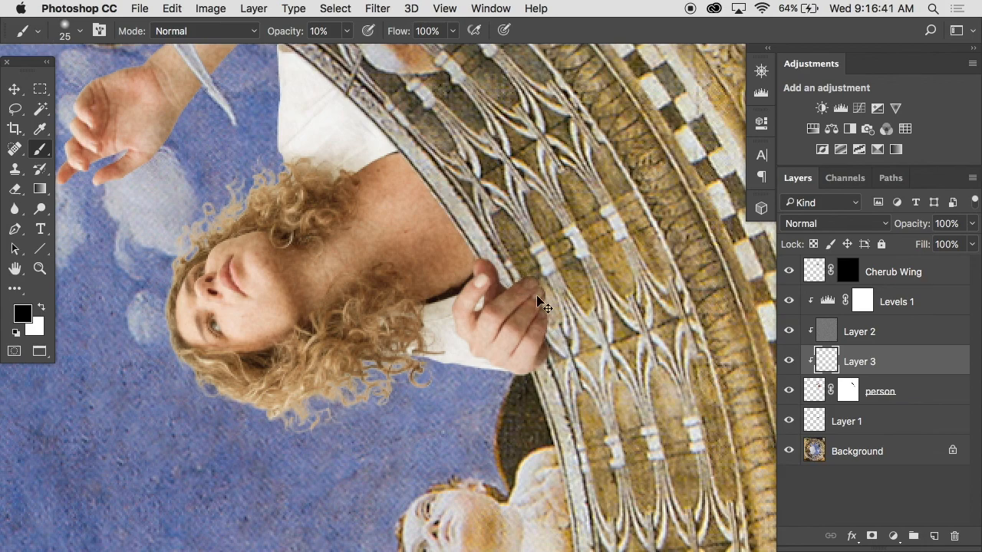
Step: Replace the clipped layer with a new one directly below the person layer and paint a soft shadow beside the gripping hand on the balustrade
{"action": "key", "text": "super+z"}
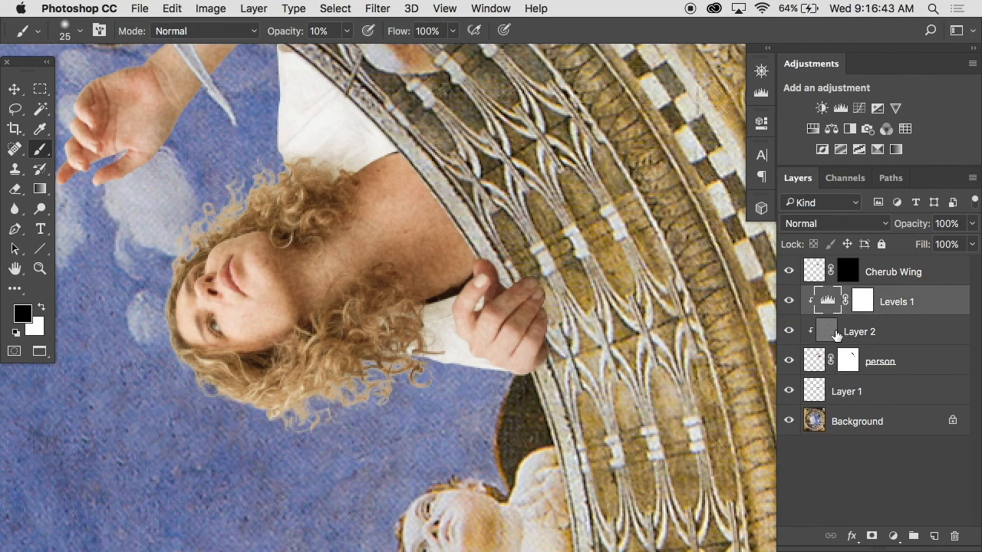
{"action": "left_click", "coordinate": [843, 395]}
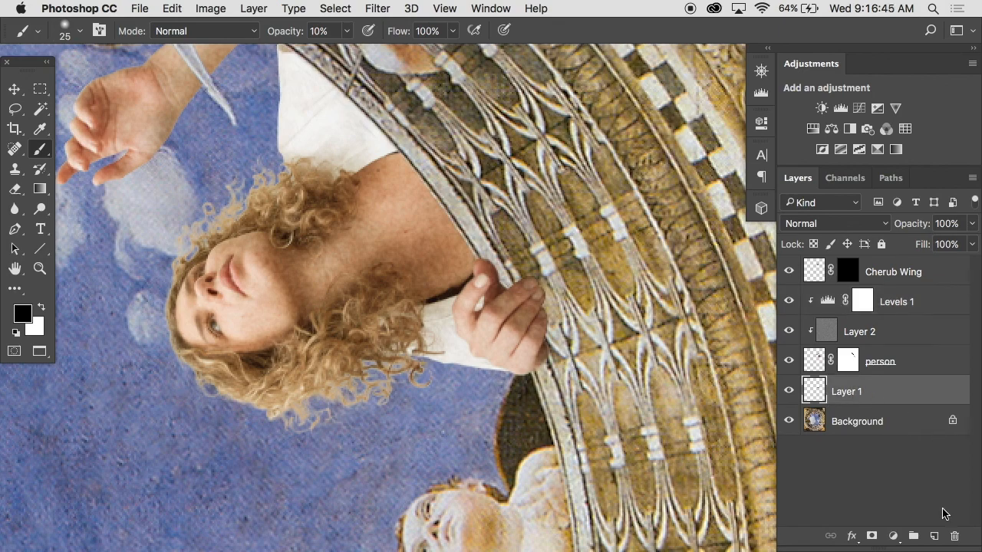
{"action": "left_click", "coordinate": [932, 537]}
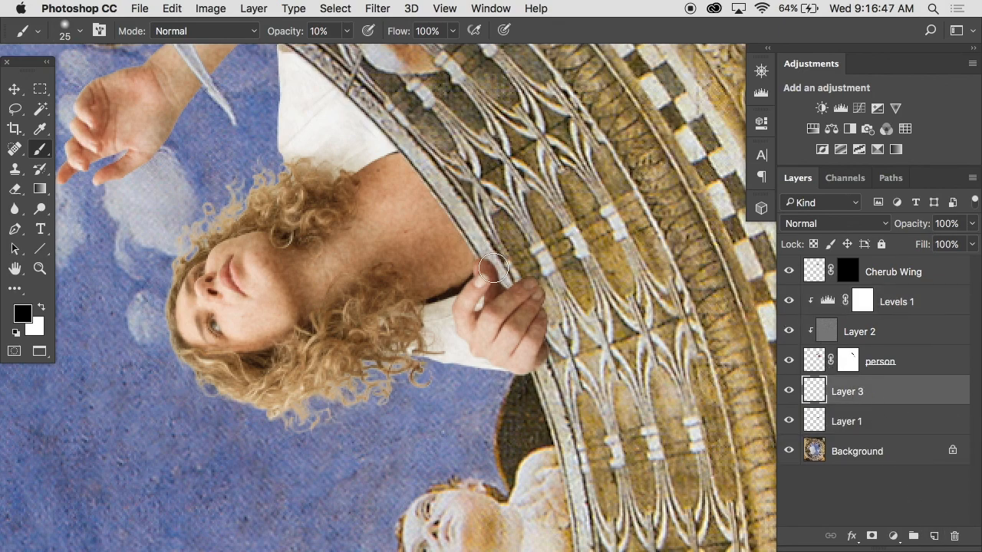
{"action": "mouse_move", "coordinate": [558, 332]}
{"action": "left_mouse_down"}
{"action": "mouse_move", "coordinate": [549, 355]}
{"action": "mouse_move", "coordinate": [553, 308]}
{"action": "mouse_move", "coordinate": [541, 342]}
{"action": "mouse_move", "coordinate": [546, 310]}
{"action": "mouse_move", "coordinate": [536, 290]}
{"action": "mouse_move", "coordinate": [511, 284]}
{"action": "mouse_move", "coordinate": [534, 299]}
{"action": "mouse_move", "coordinate": [546, 376]}
{"action": "mouse_move", "coordinate": [549, 350]}
{"action": "mouse_move", "coordinate": [529, 309]}
{"action": "mouse_move", "coordinate": [497, 263]}
{"action": "mouse_move", "coordinate": [504, 287]}
{"action": "left_mouse_up"}
{"action": "left_click", "coordinate": [507, 289], "text": "alt"}
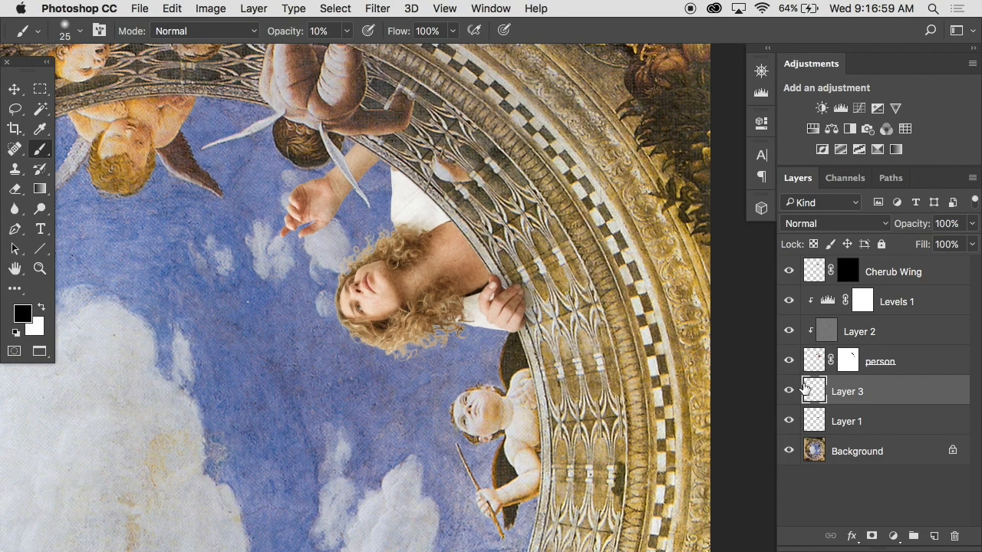